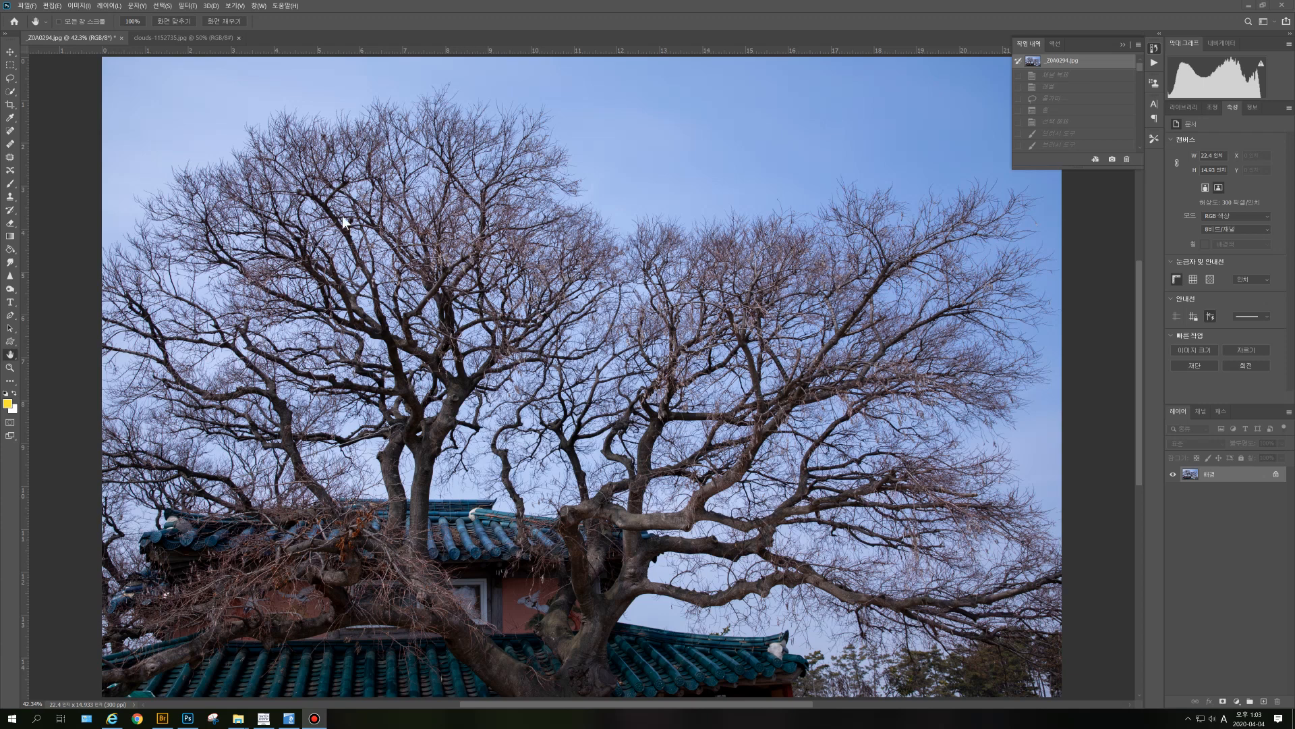
Step: Review the clouds-1152735.jpg sky image, then return to the tree photo
{"action": "left_click", "coordinate": [164, 38]}
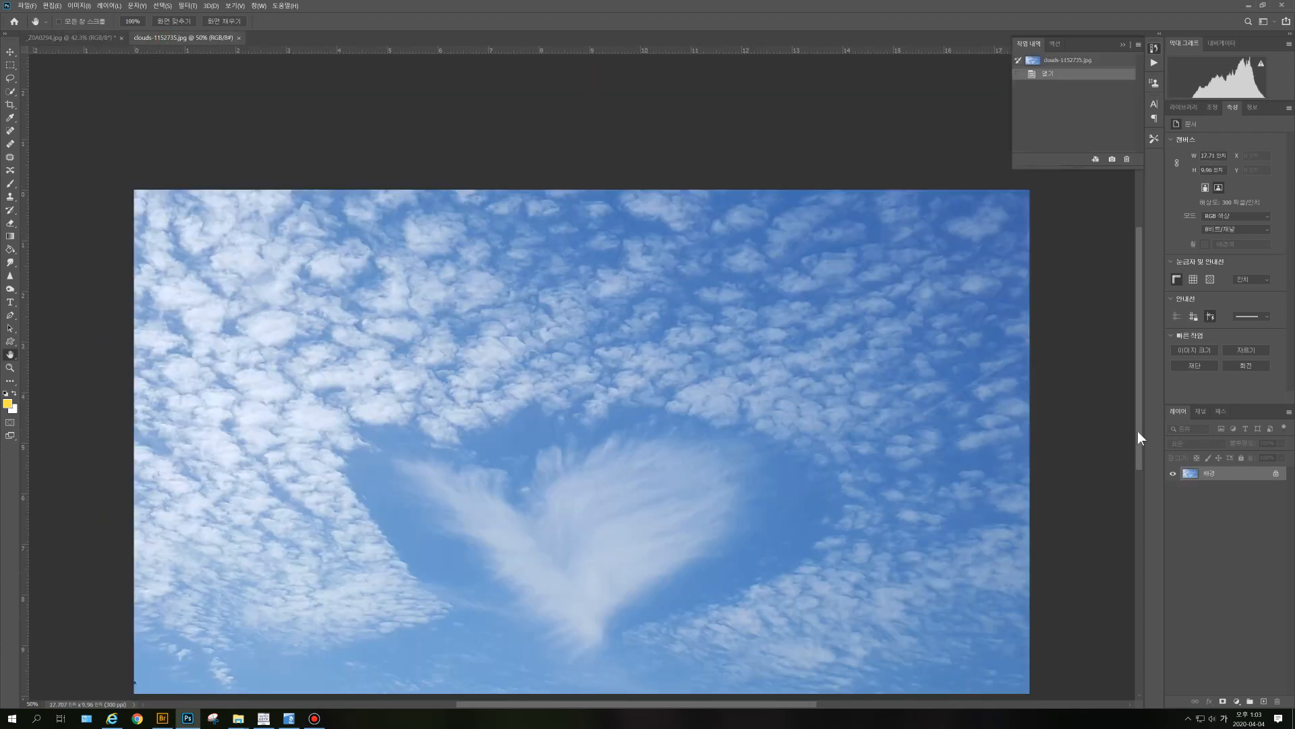
{"action": "left_click_drag", "start_coordinate": [1140, 435], "coordinate": [1132, 464]}
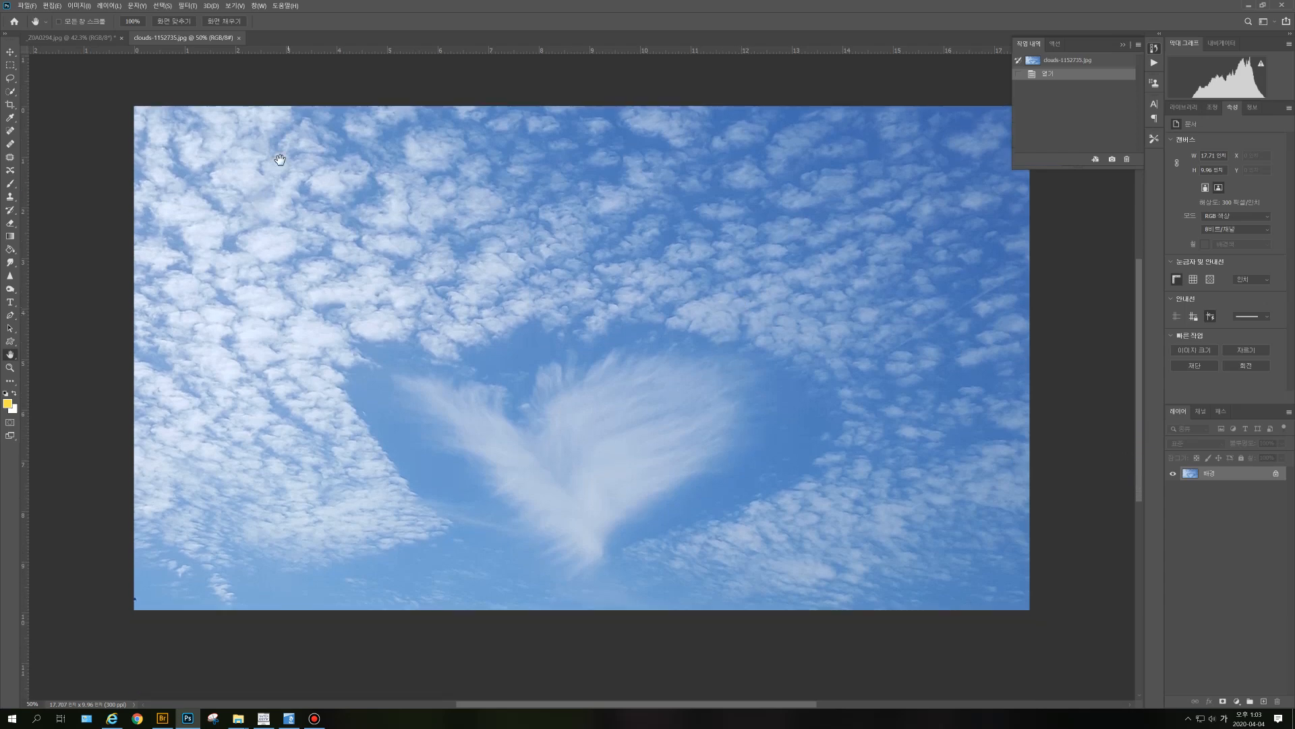
{"action": "left_click", "coordinate": [95, 38]}
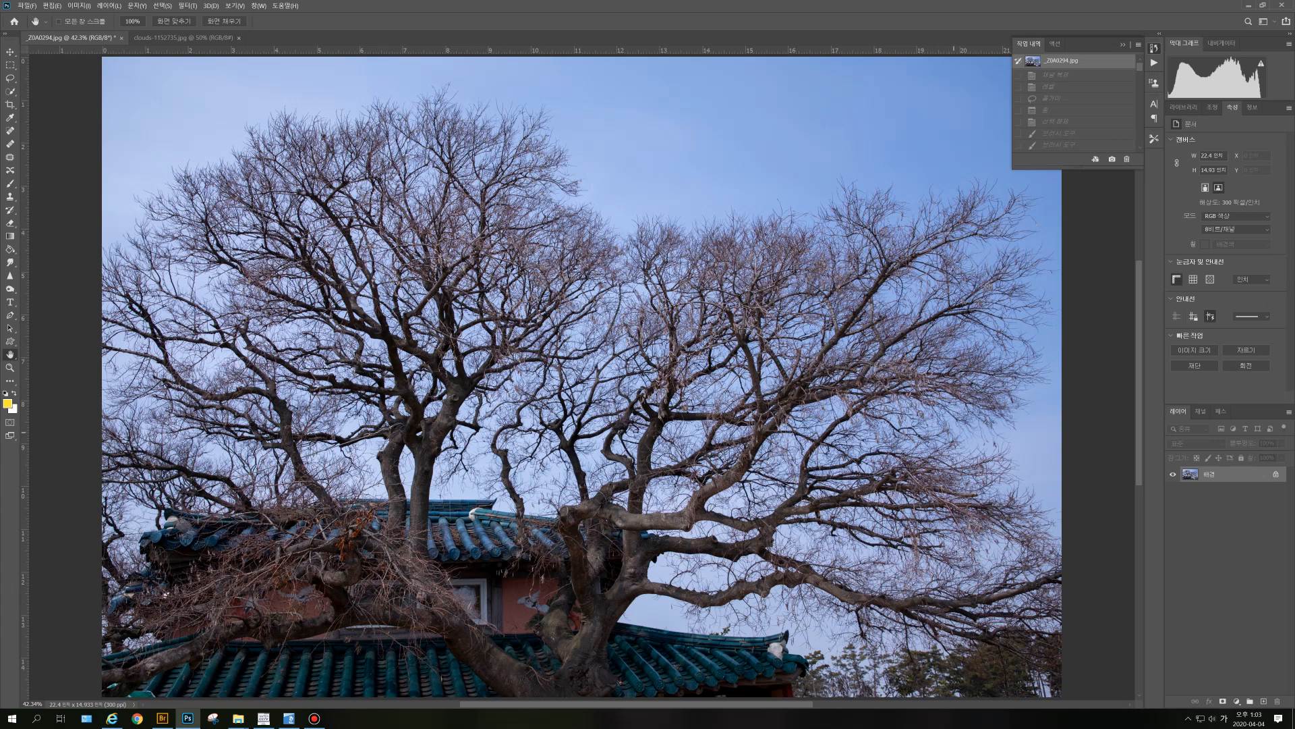
{"action": "key", "text": "F12"}
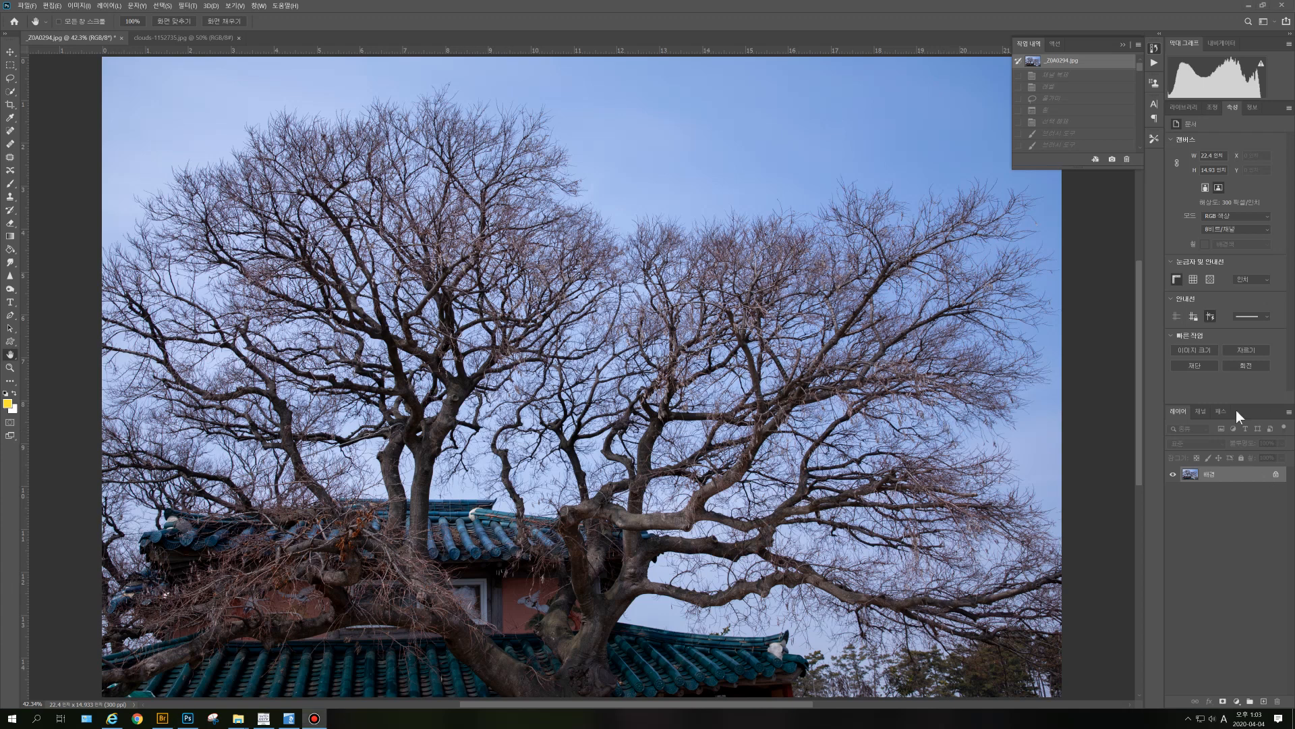
Step: Compare the tree photo's red, green and blue channels individually and duplicate the blue channel
{"action": "left_click", "coordinate": [1179, 410]}
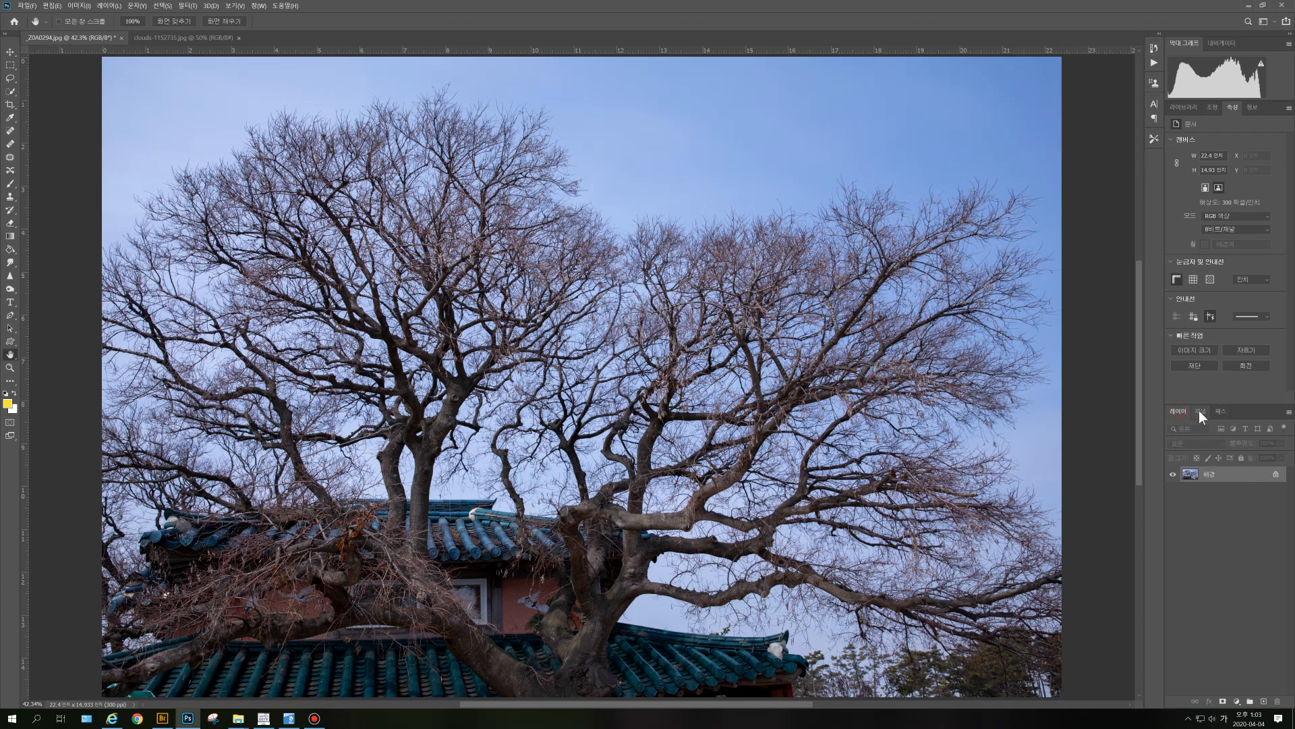
{"action": "left_click", "coordinate": [1199, 412]}
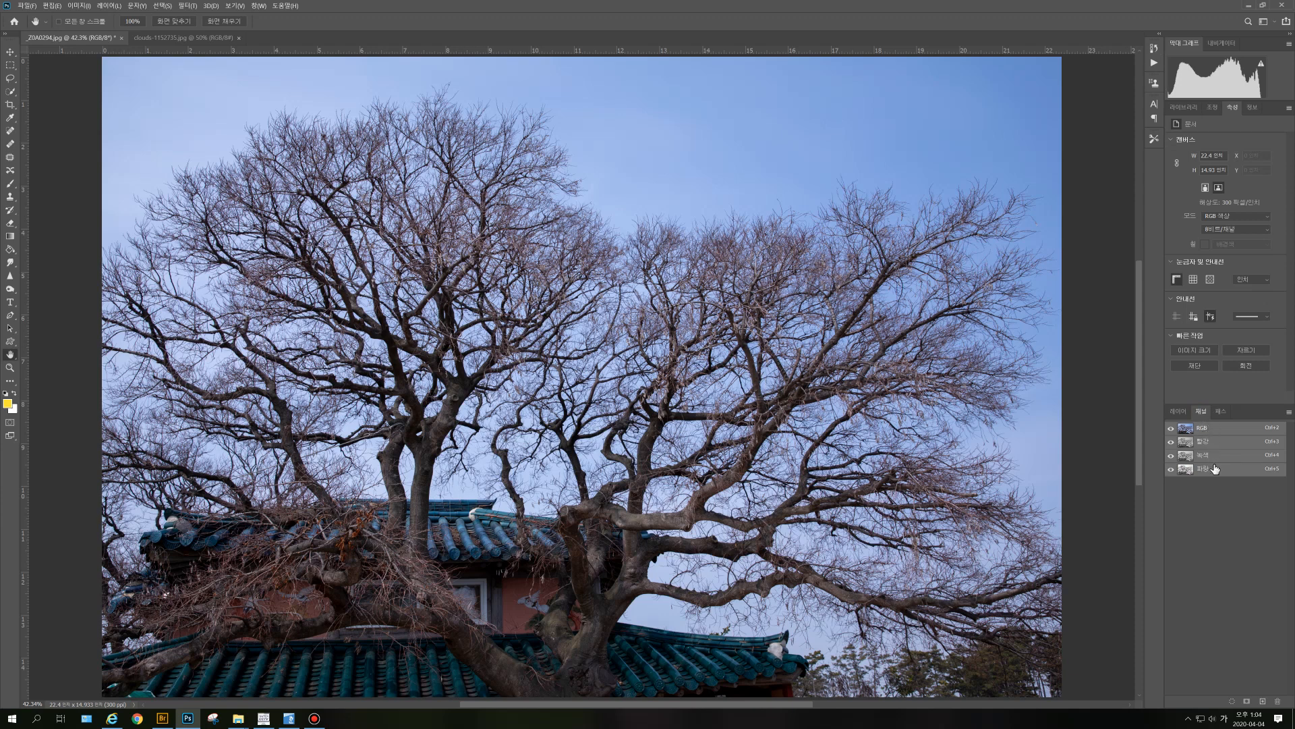
{"action": "left_click", "coordinate": [1213, 443]}
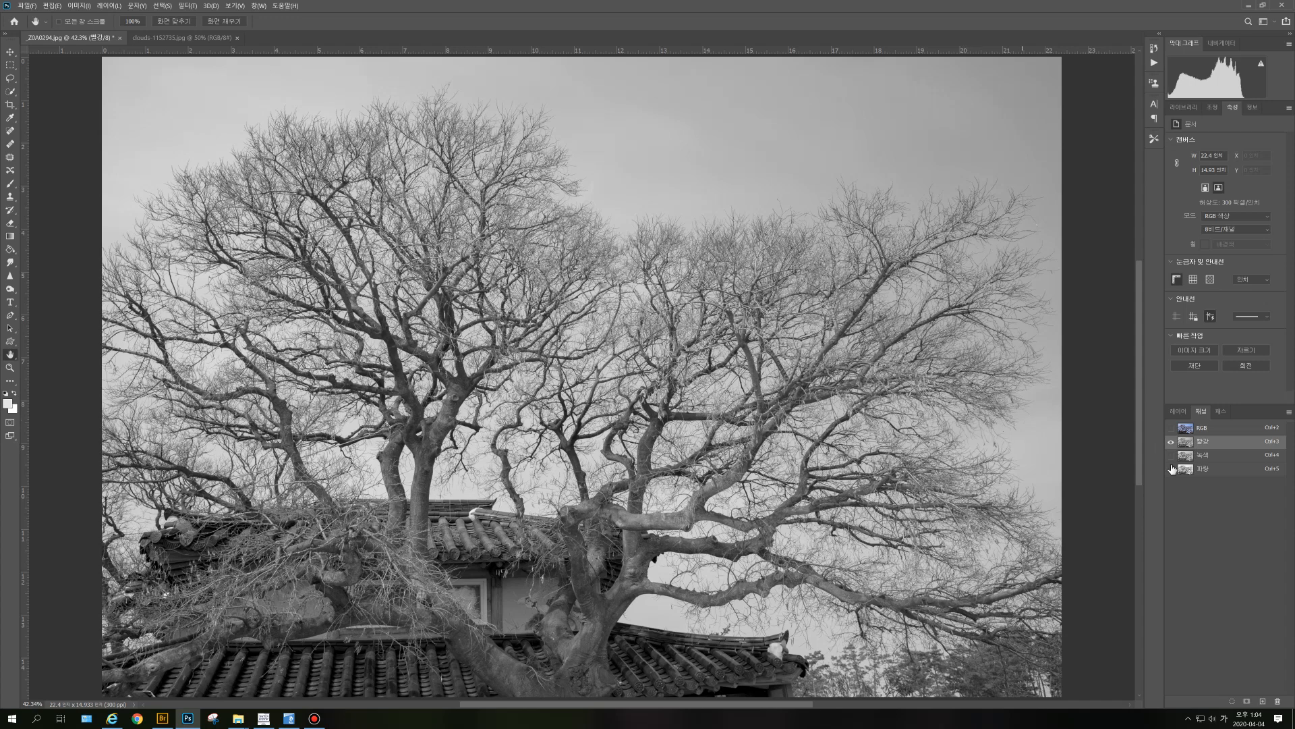
{"action": "left_click", "coordinate": [1207, 456]}
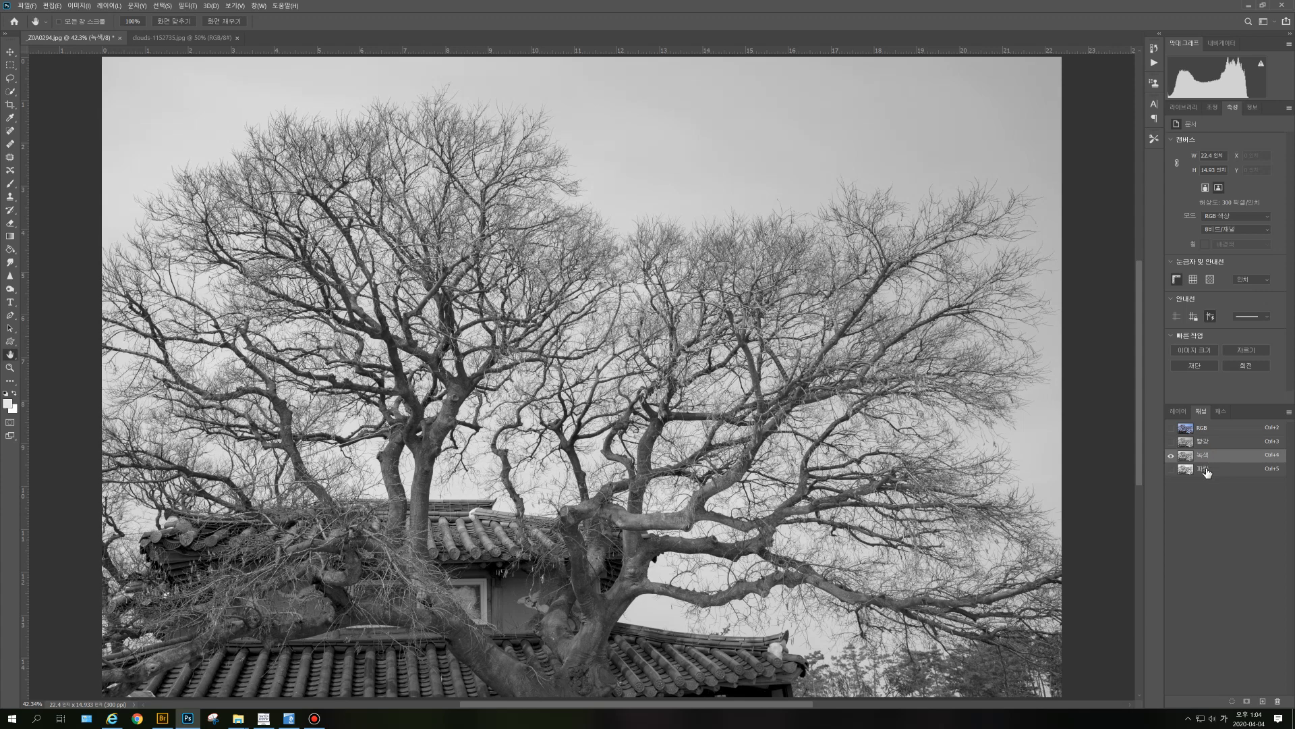
{"action": "left_click", "coordinate": [1207, 471]}
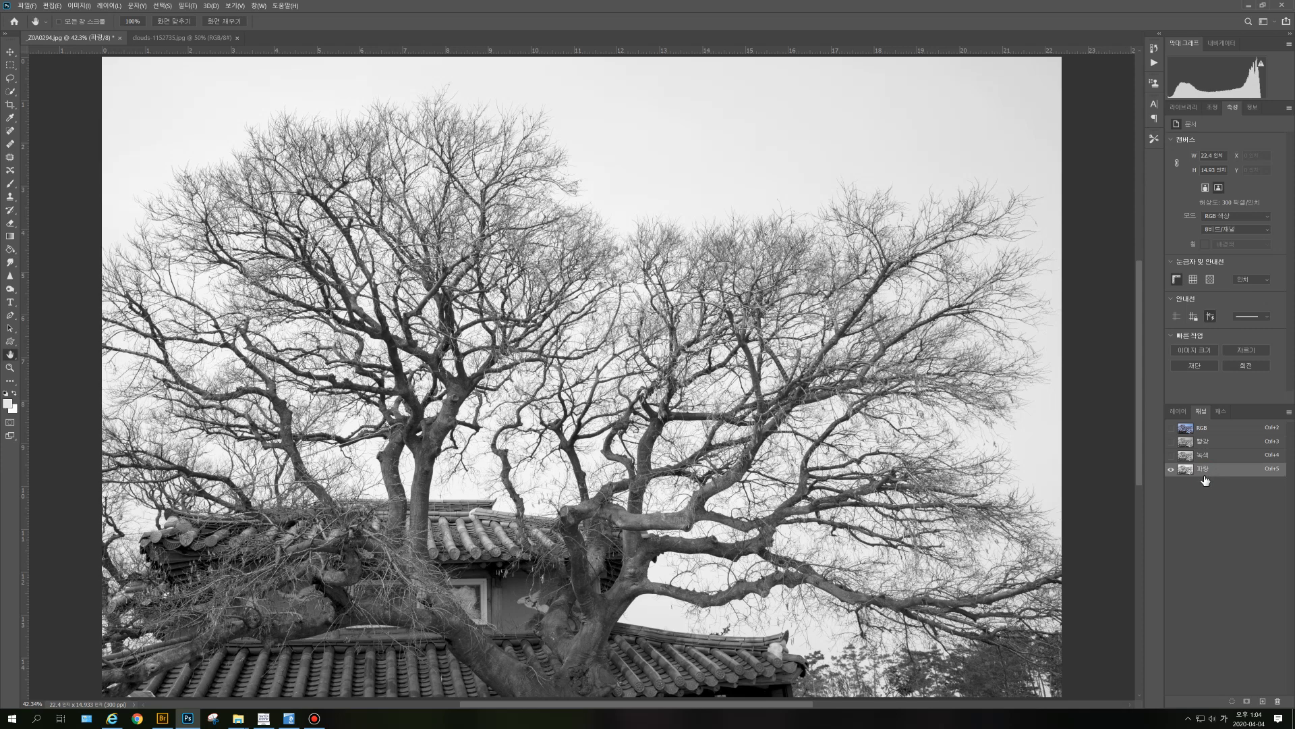
{"action": "left_click", "coordinate": [1216, 443]}
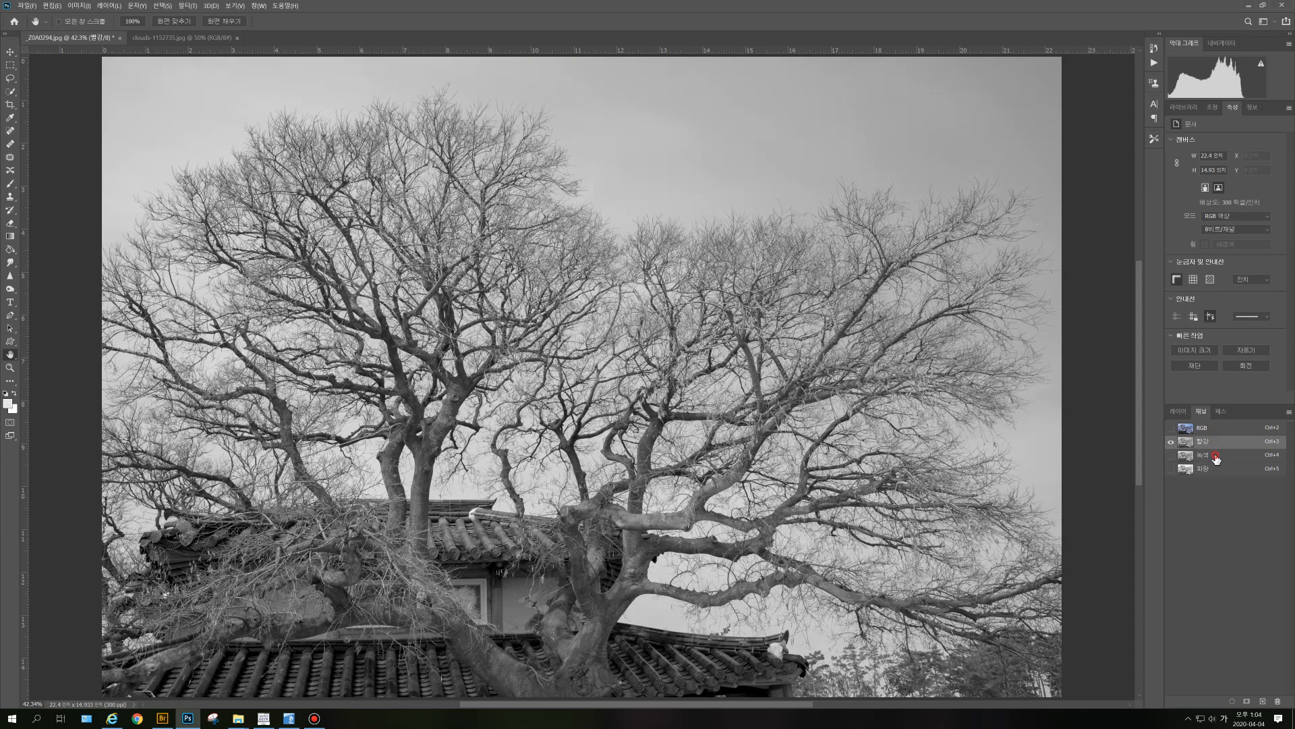
{"action": "left_click", "coordinate": [1218, 458]}
{"action": "left_click", "coordinate": [1221, 471]}
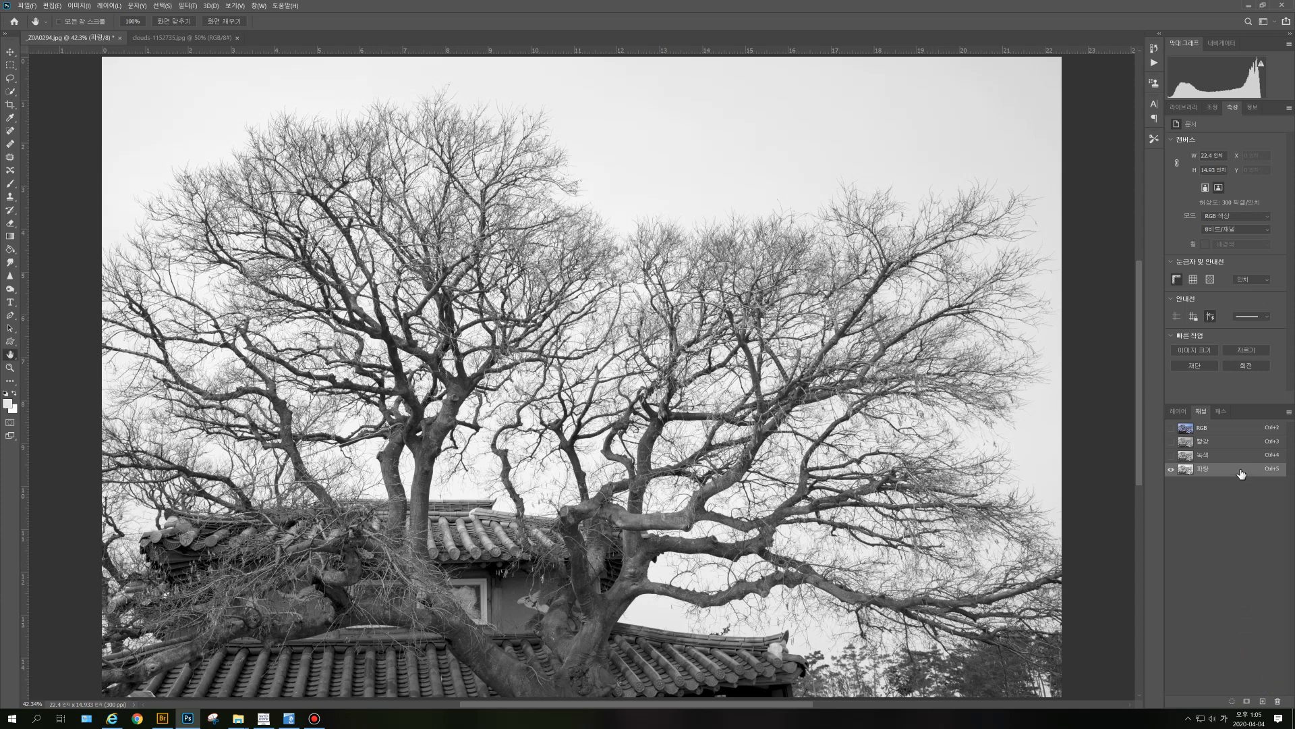
{"action": "left_click_drag", "start_coordinate": [1241, 473], "coordinate": [1261, 699]}
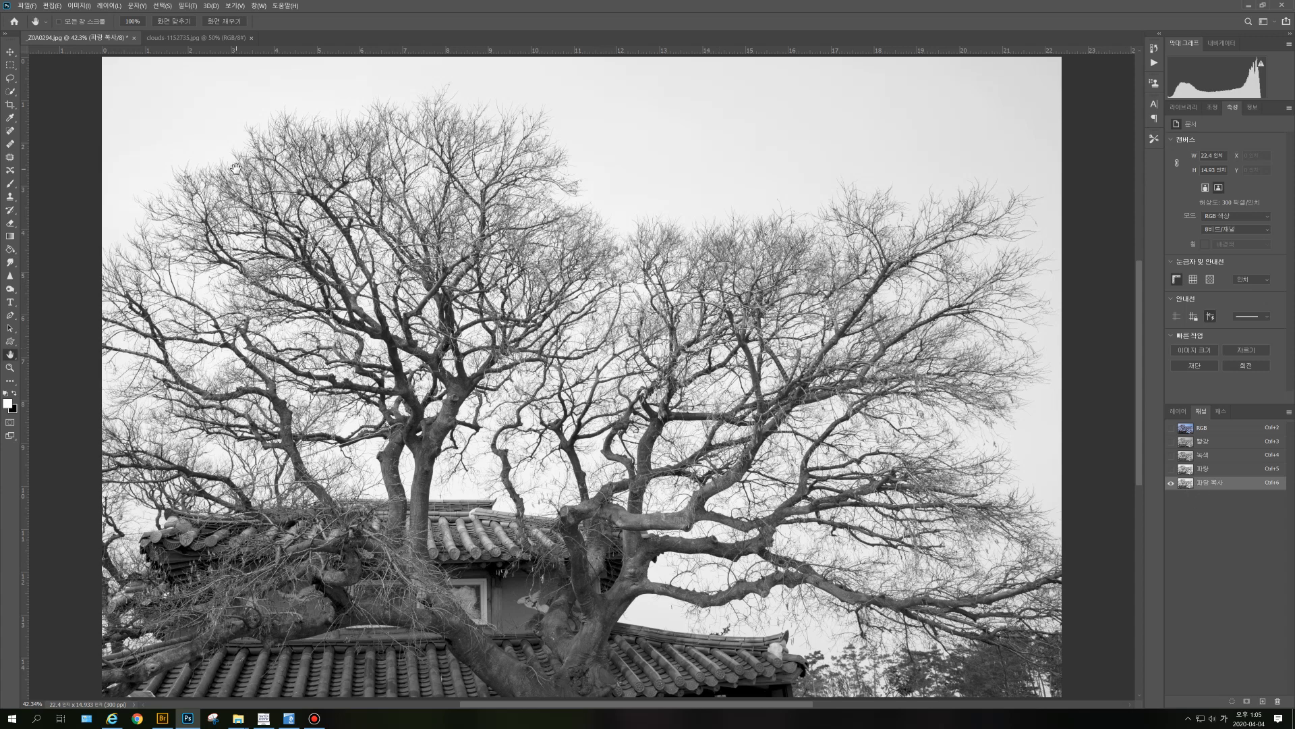
Step: Open the Levels adjustment for the duplicated blue channel
{"action": "left_click", "coordinate": [78, 6]}
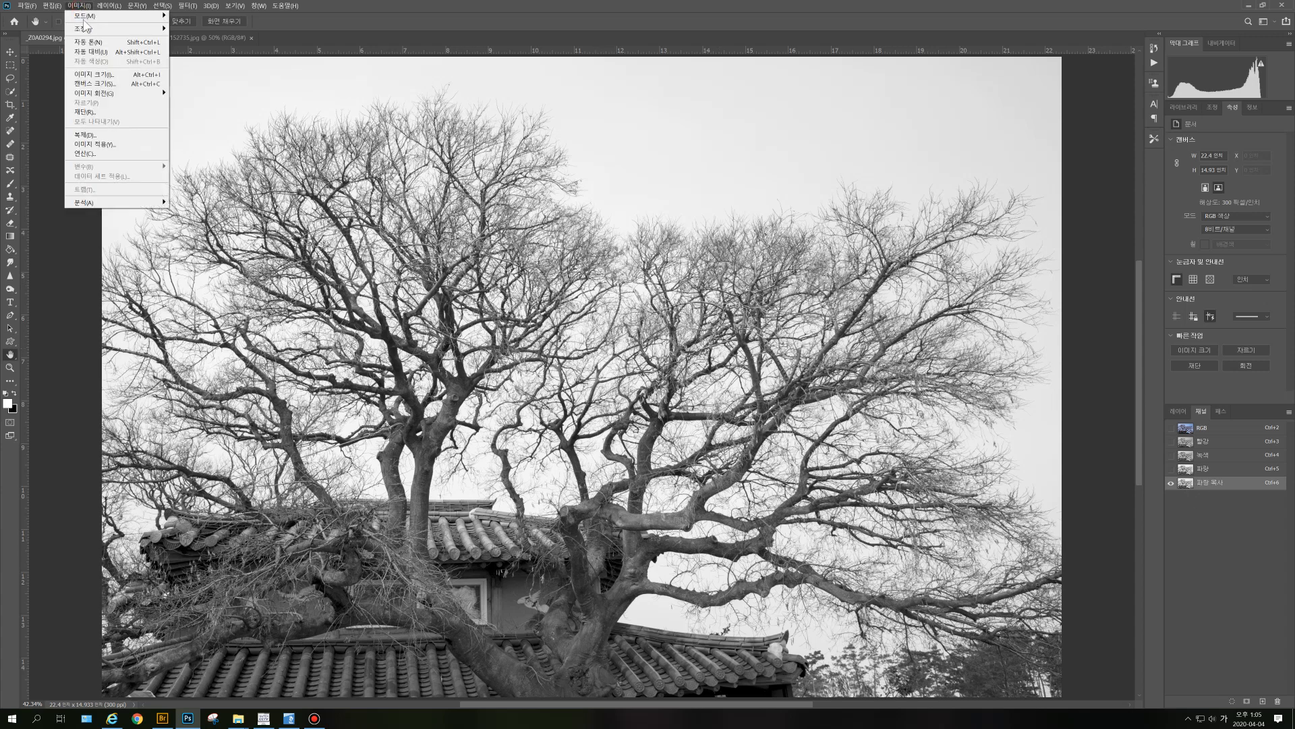
{"action": "mouse_move", "coordinate": [119, 33]}
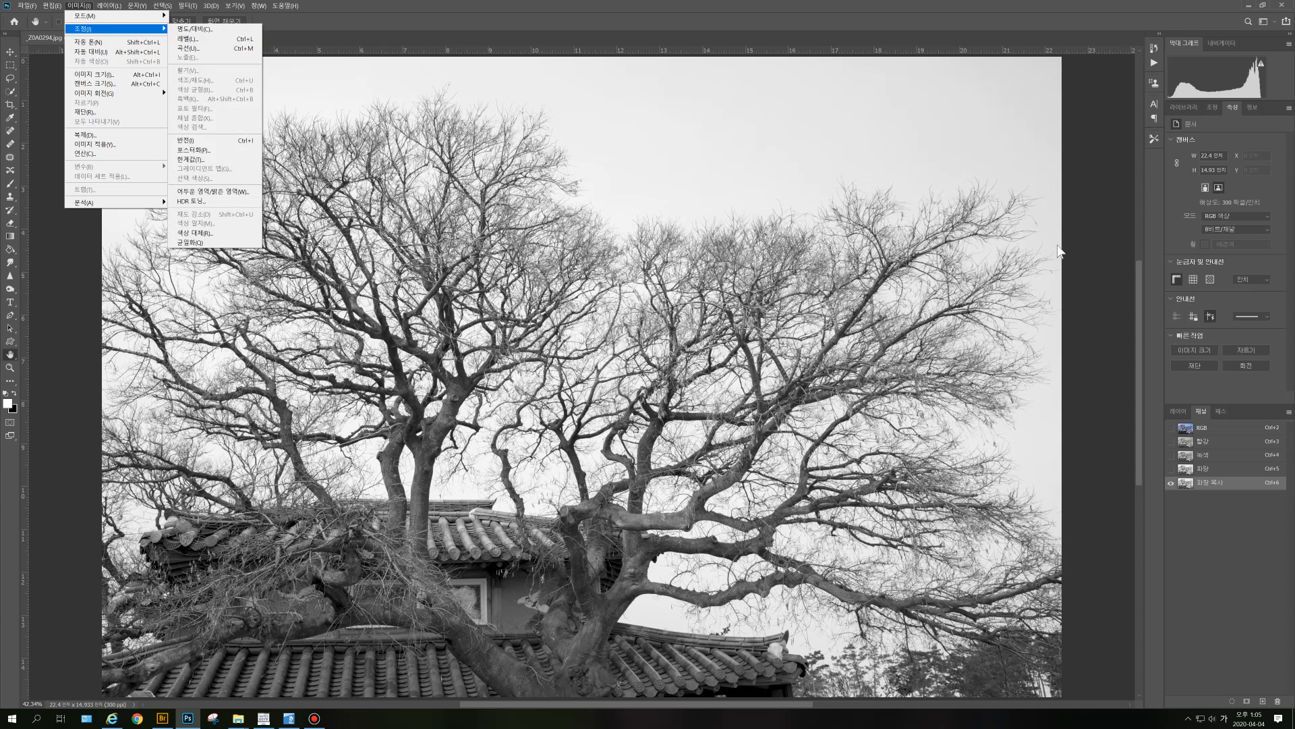
{"action": "left_click", "coordinate": [1088, 253]}
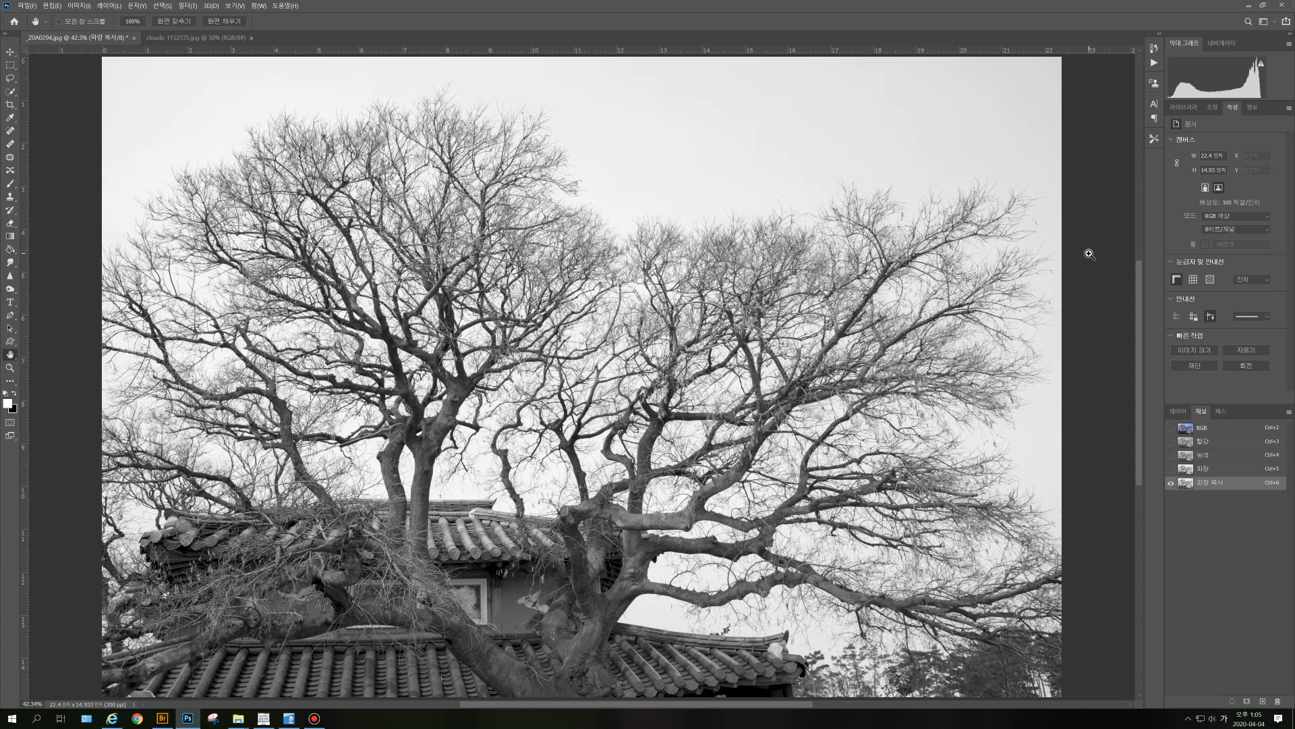
{"action": "key", "text": "ctrl+l"}
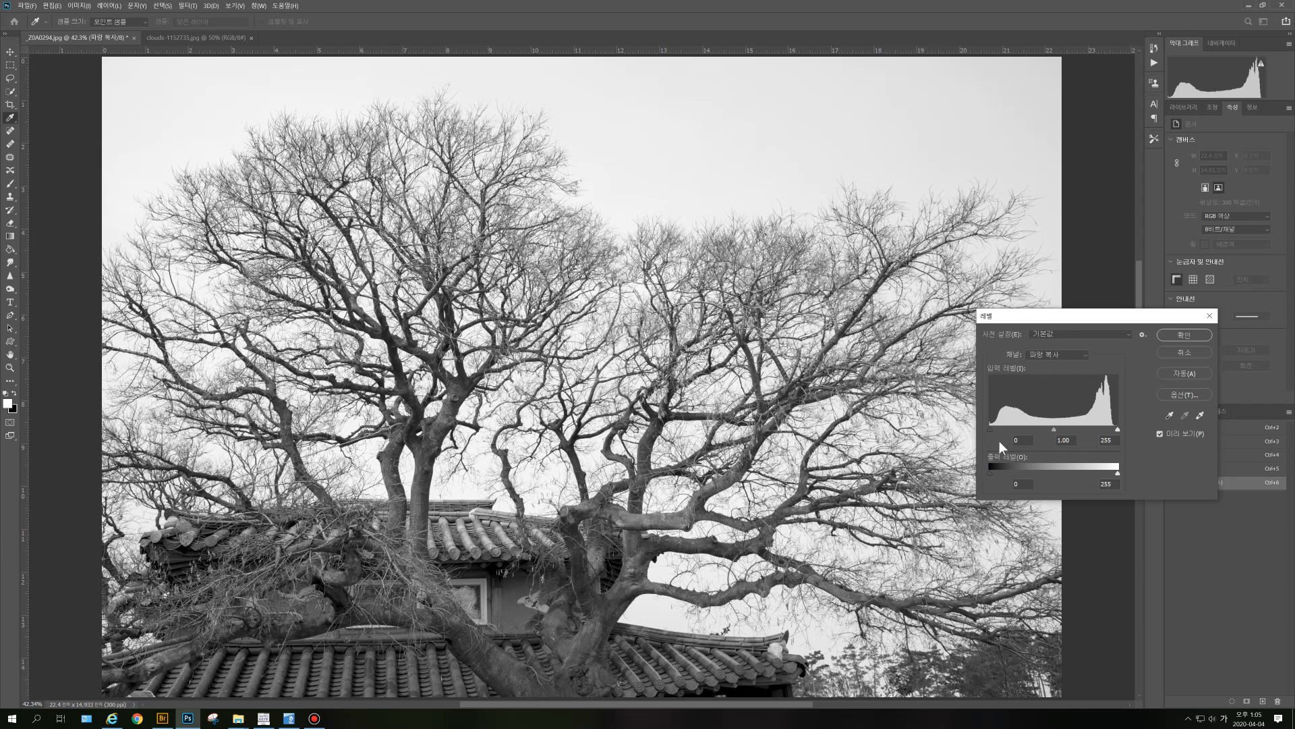
Step: Try raising the output black level to 113 and lowering the input white level, restoring both to their defaults
{"action": "mouse_move", "coordinate": [989, 430]}
{"action": "left_mouse_down"}
{"action": "mouse_move", "coordinate": [1042, 429]}
{"action": "mouse_move", "coordinate": [989, 431]}
{"action": "left_mouse_up"}
{"action": "left_click_drag", "start_coordinate": [989, 474], "coordinate": [1047, 472]}
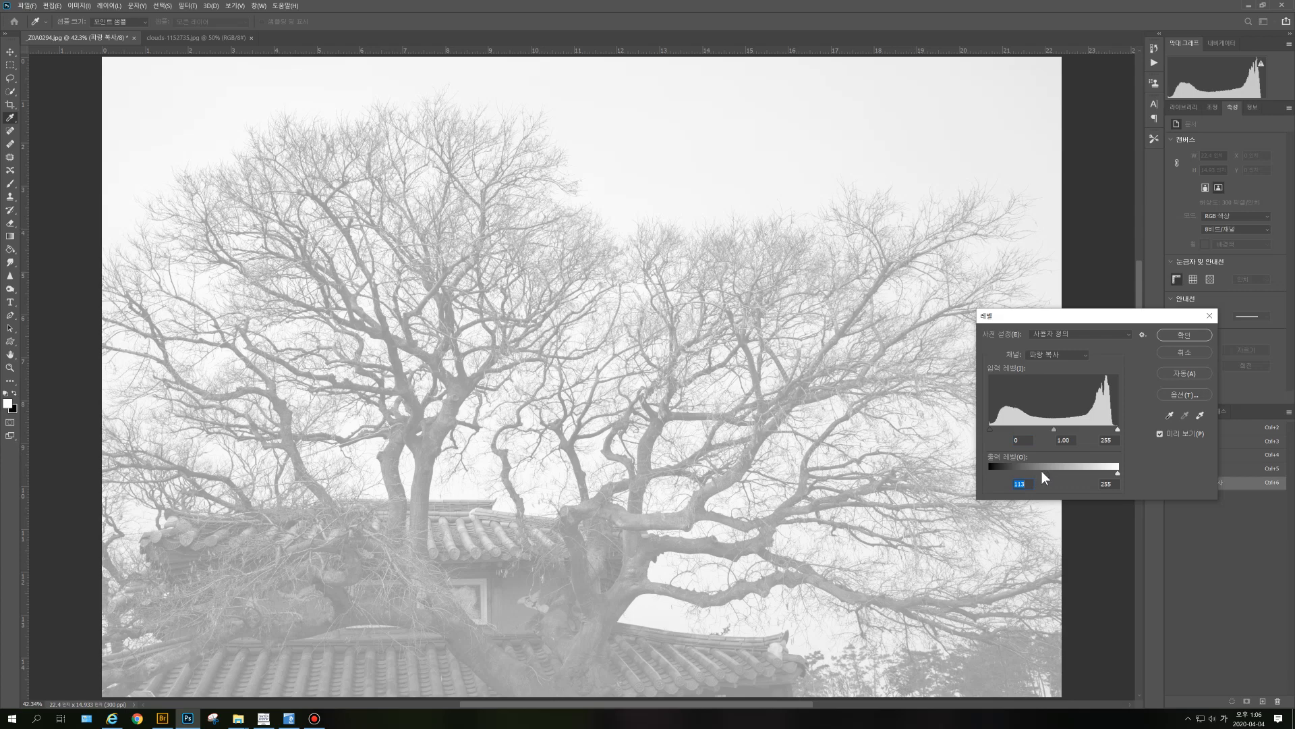
{"action": "left_click_drag", "start_coordinate": [1048, 474], "coordinate": [985, 476]}
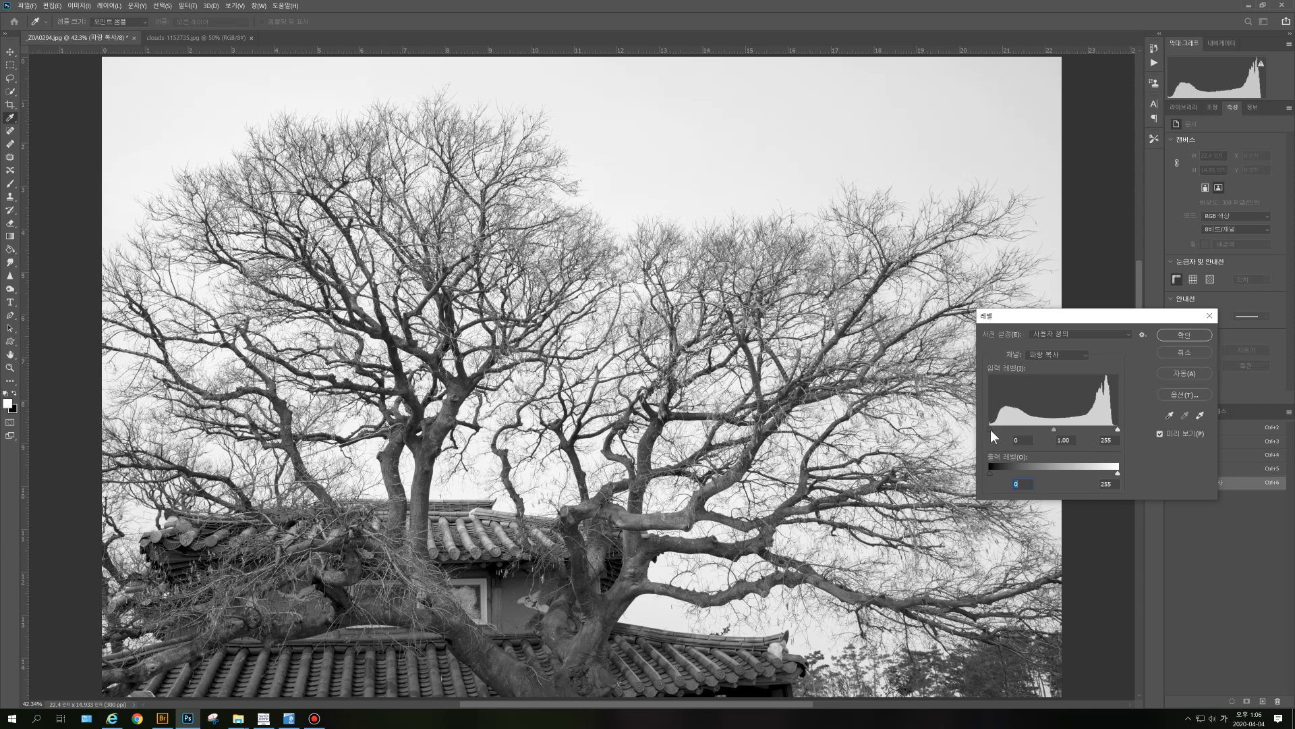
{"action": "mouse_move", "coordinate": [991, 431]}
{"action": "left_mouse_down"}
{"action": "mouse_move", "coordinate": [1022, 431]}
{"action": "mouse_move", "coordinate": [985, 430]}
{"action": "left_mouse_up"}
{"action": "left_click_drag", "start_coordinate": [1118, 431], "coordinate": [1086, 430]}
{"action": "left_click_drag", "start_coordinate": [1110, 429], "coordinate": [1122, 431]}
Step: Apply input levels of black 181 and white 200 to turn the tree and roof black against a white sky
{"action": "left_click_drag", "start_coordinate": [989, 430], "coordinate": [1076, 428]}
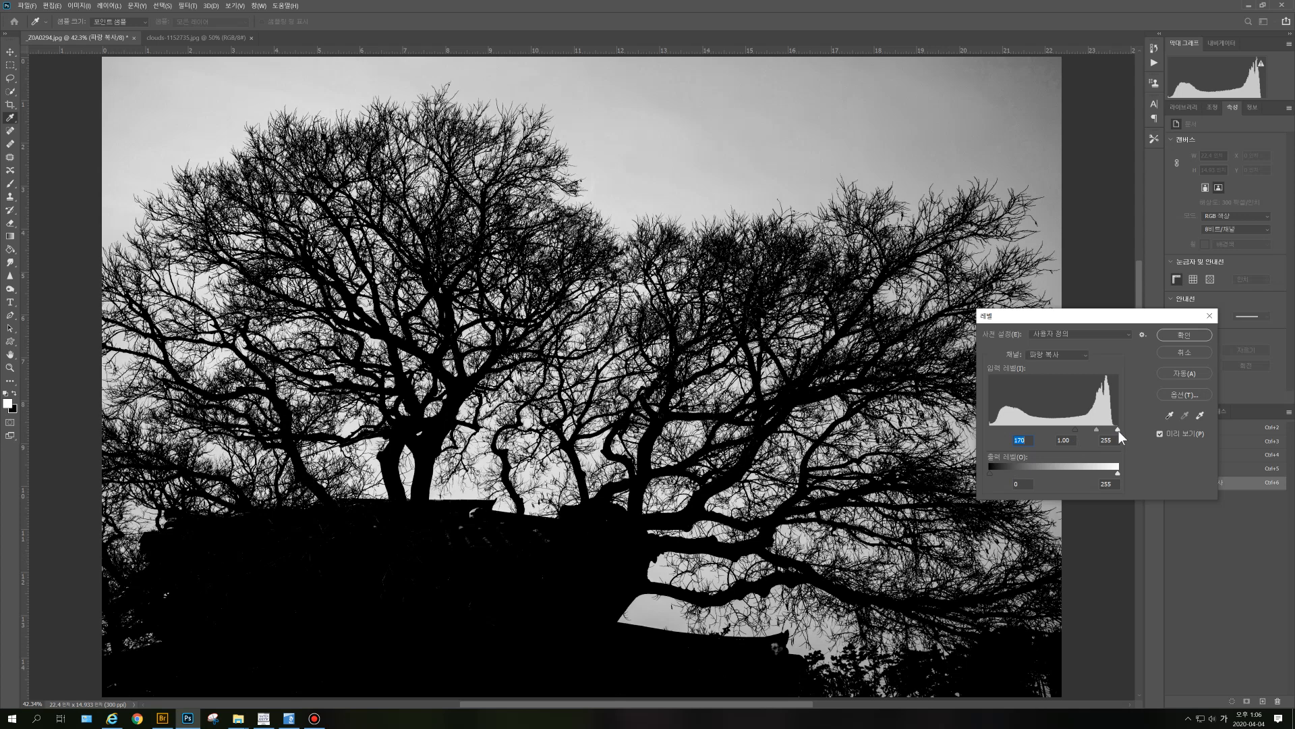
{"action": "left_click_drag", "start_coordinate": [1117, 431], "coordinate": [1091, 430]}
{"action": "left_click", "coordinate": [1091, 431]}
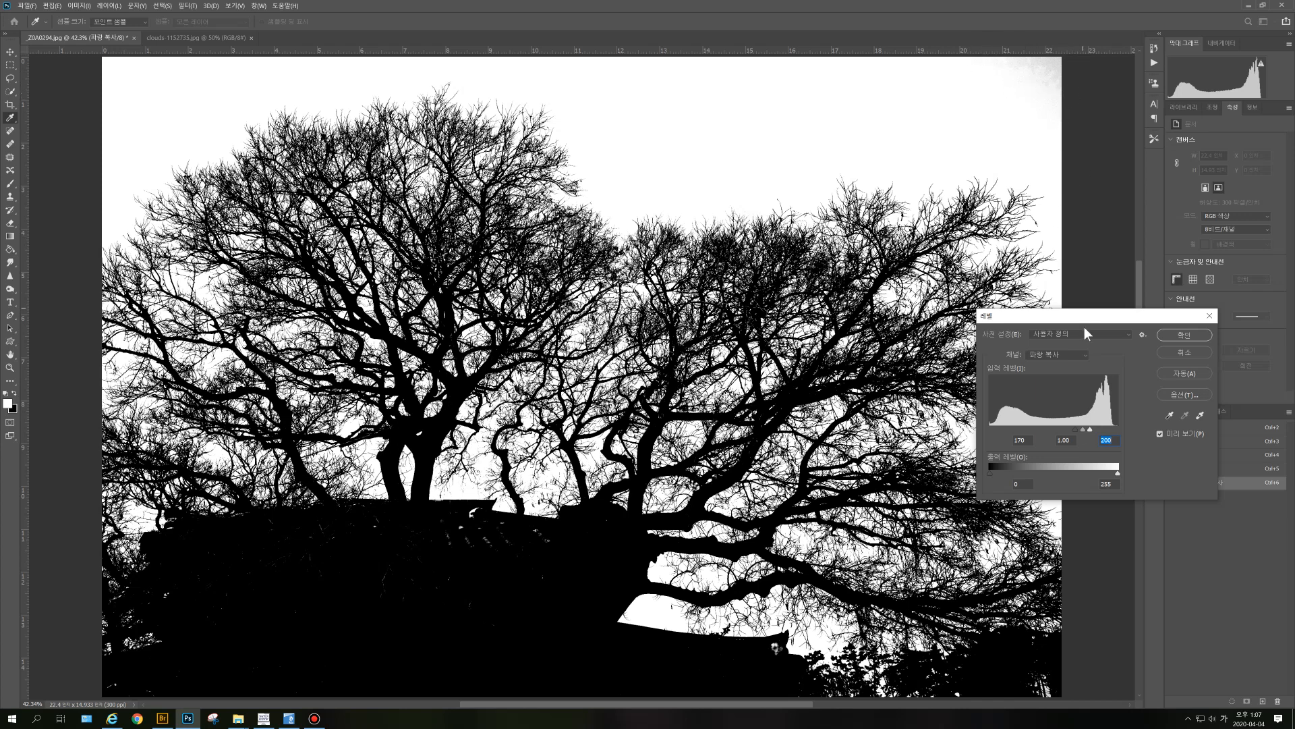
{"action": "left_click", "coordinate": [1081, 428]}
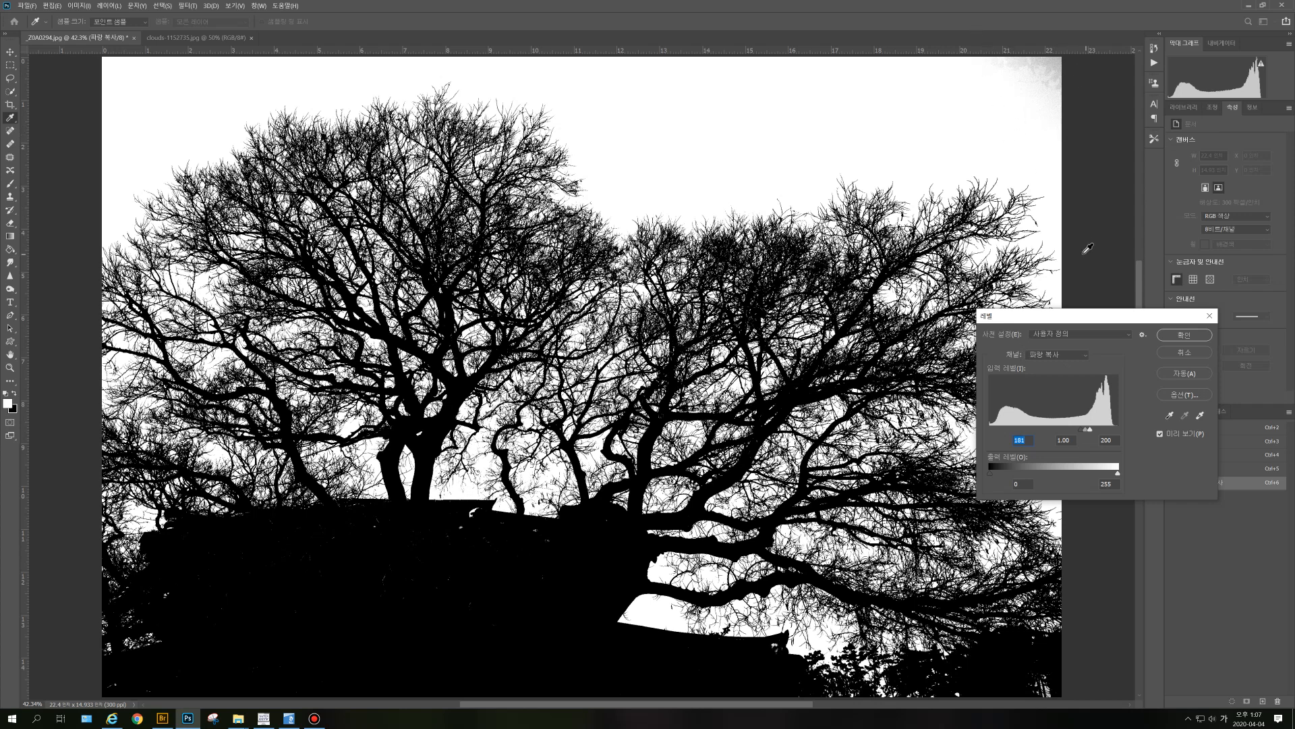
{"action": "left_click", "coordinate": [1185, 335]}
{"action": "key", "text": "h"}
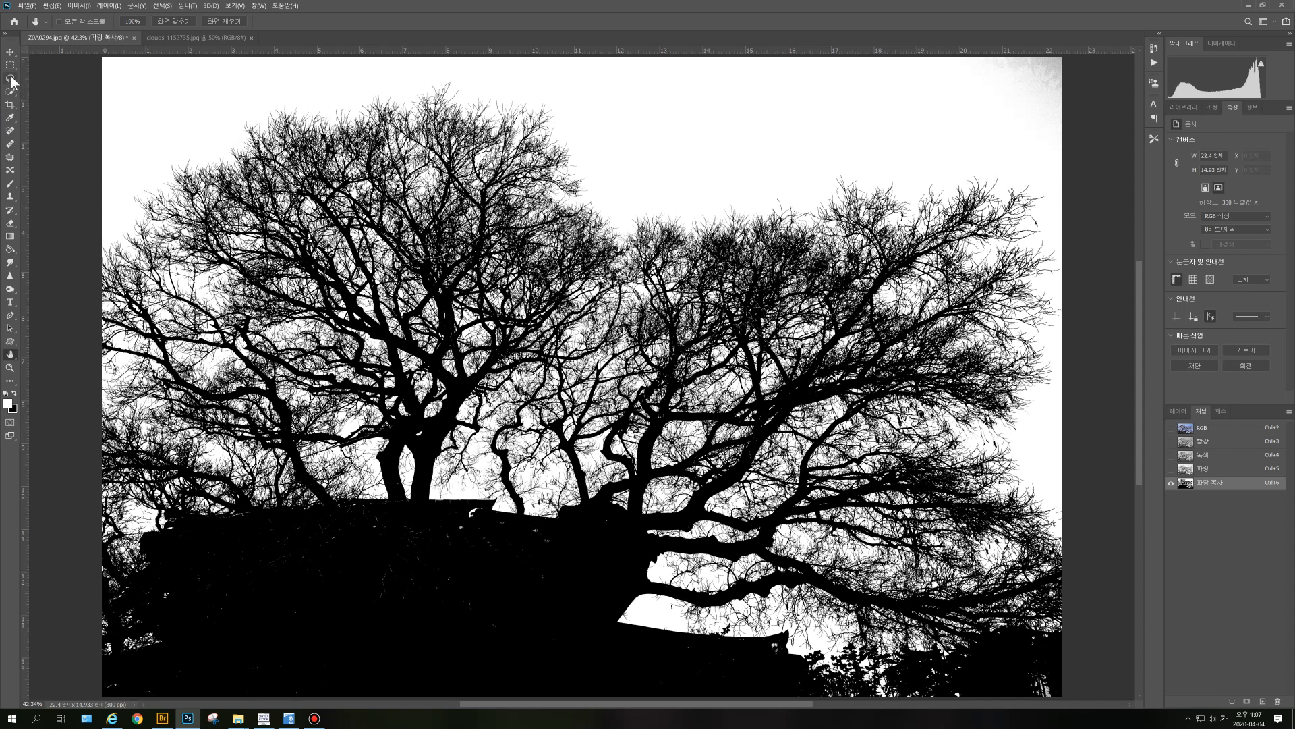
Step: Lasso the greyish upper-right corner of the sky in the duplicated blue channel, staying clear of the branches
{"action": "left_click_drag", "start_coordinate": [11, 82], "coordinate": [31, 83]}
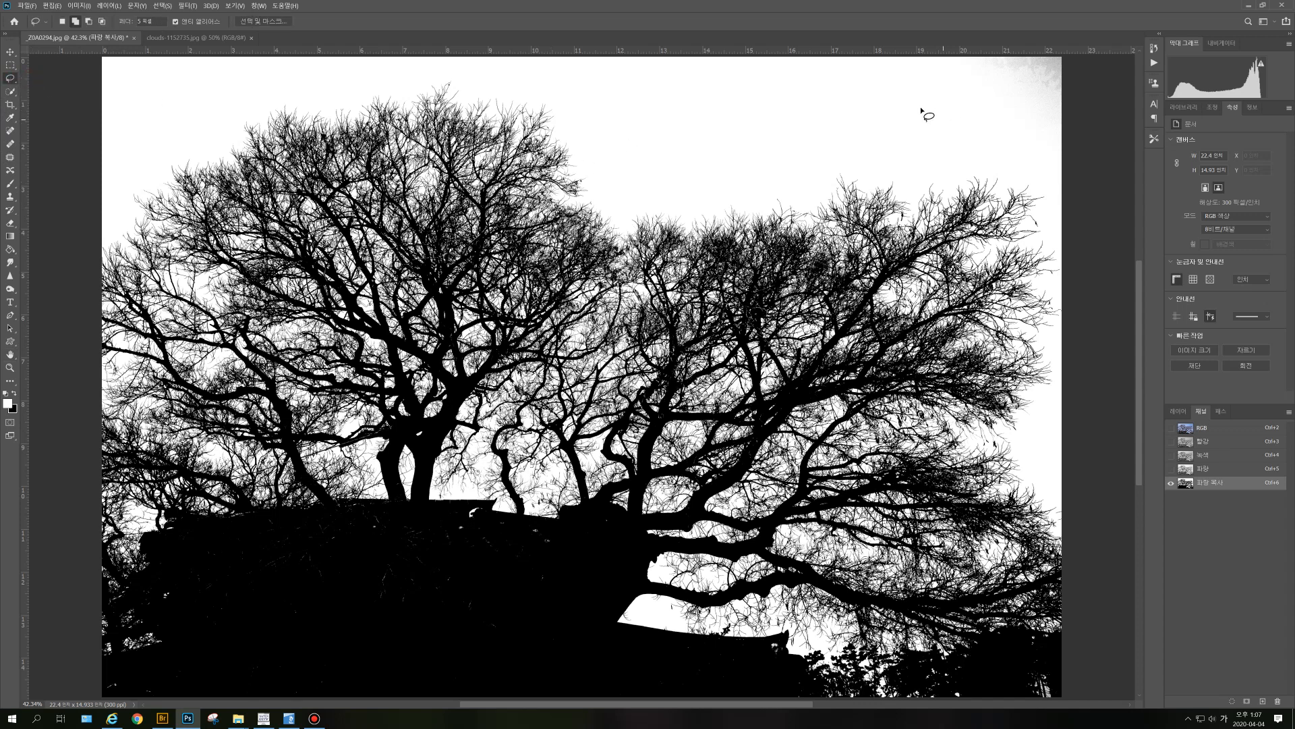
{"action": "mouse_move", "coordinate": [797, 67]}
{"action": "left_mouse_down"}
{"action": "mouse_move", "coordinate": [1009, 113]}
{"action": "mouse_move", "coordinate": [1069, 195]}
{"action": "mouse_move", "coordinate": [1084, 168]}
{"action": "mouse_move", "coordinate": [1094, 104]}
{"action": "mouse_move", "coordinate": [1069, 28]}
{"action": "mouse_move", "coordinate": [825, 26]}
{"action": "mouse_move", "coordinate": [786, 36]}
{"action": "mouse_move", "coordinate": [762, 62]}
{"action": "mouse_move", "coordinate": [809, 72]}
{"action": "left_mouse_up"}
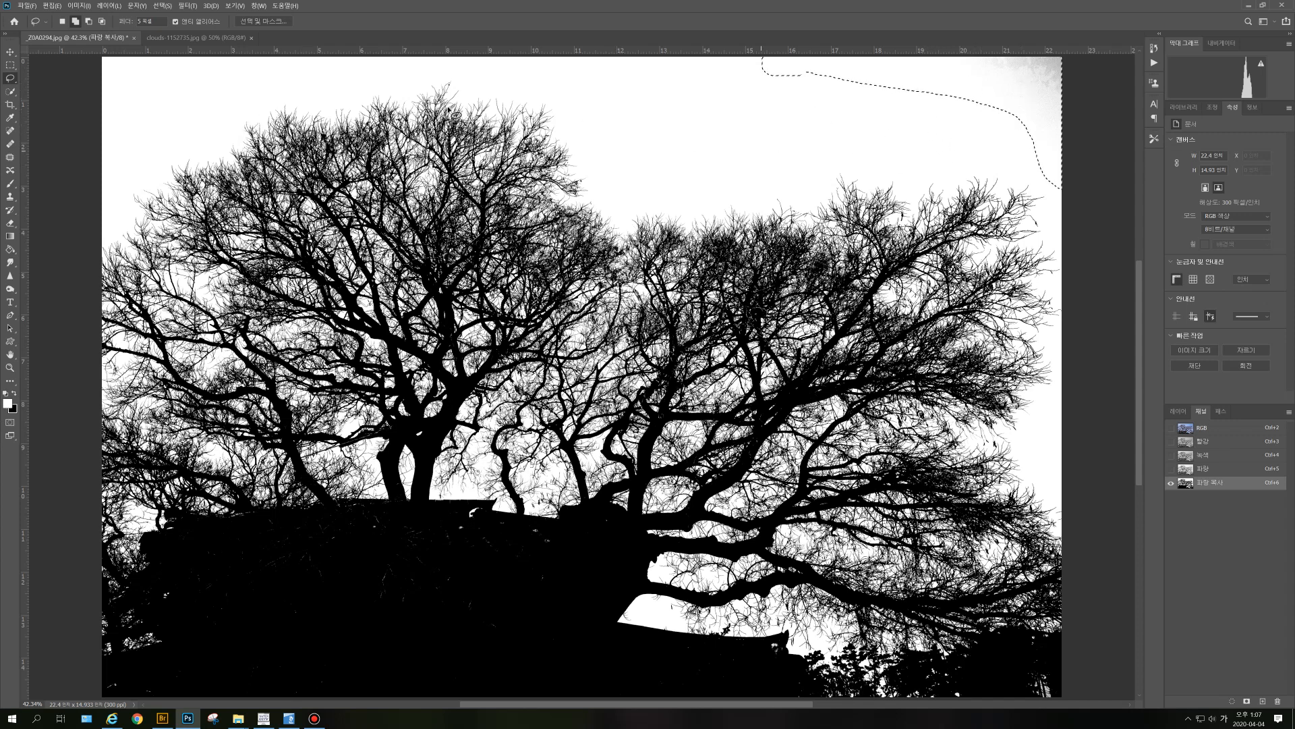
{"action": "left_click", "coordinate": [54, 6]}
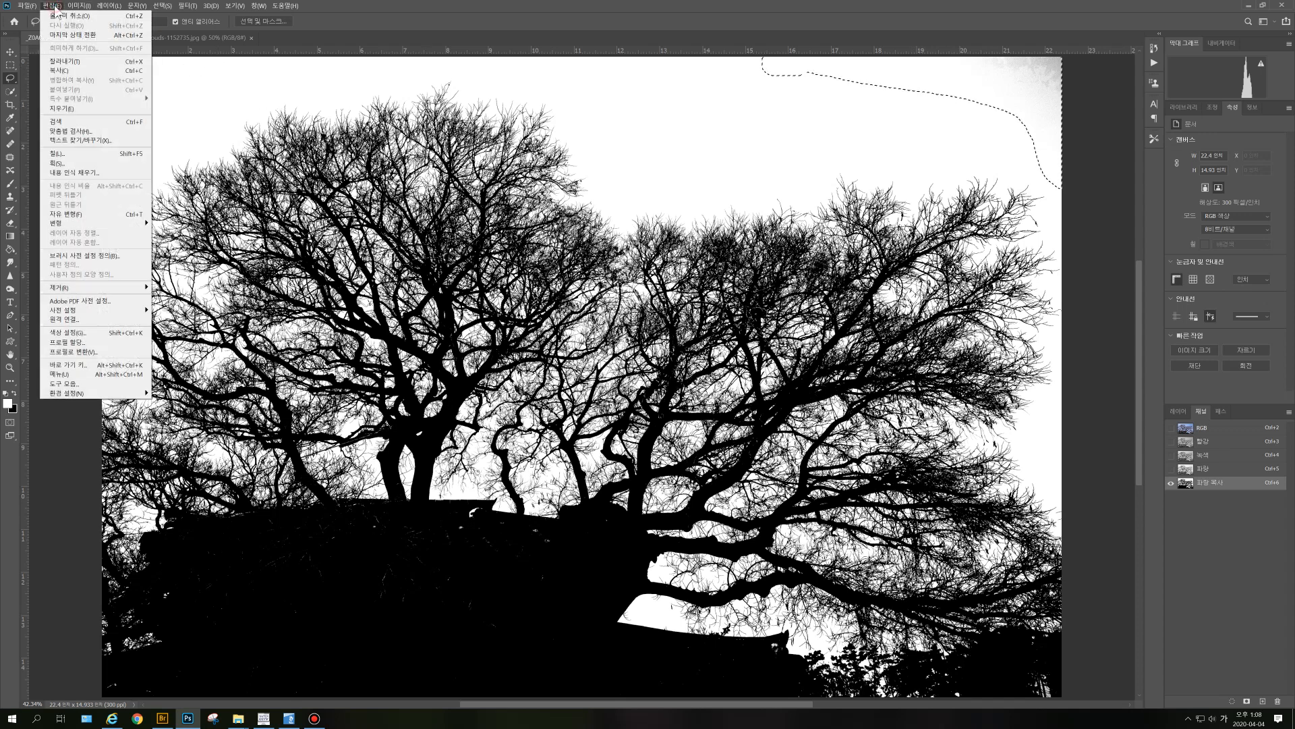
{"action": "left_click", "coordinate": [77, 153]}
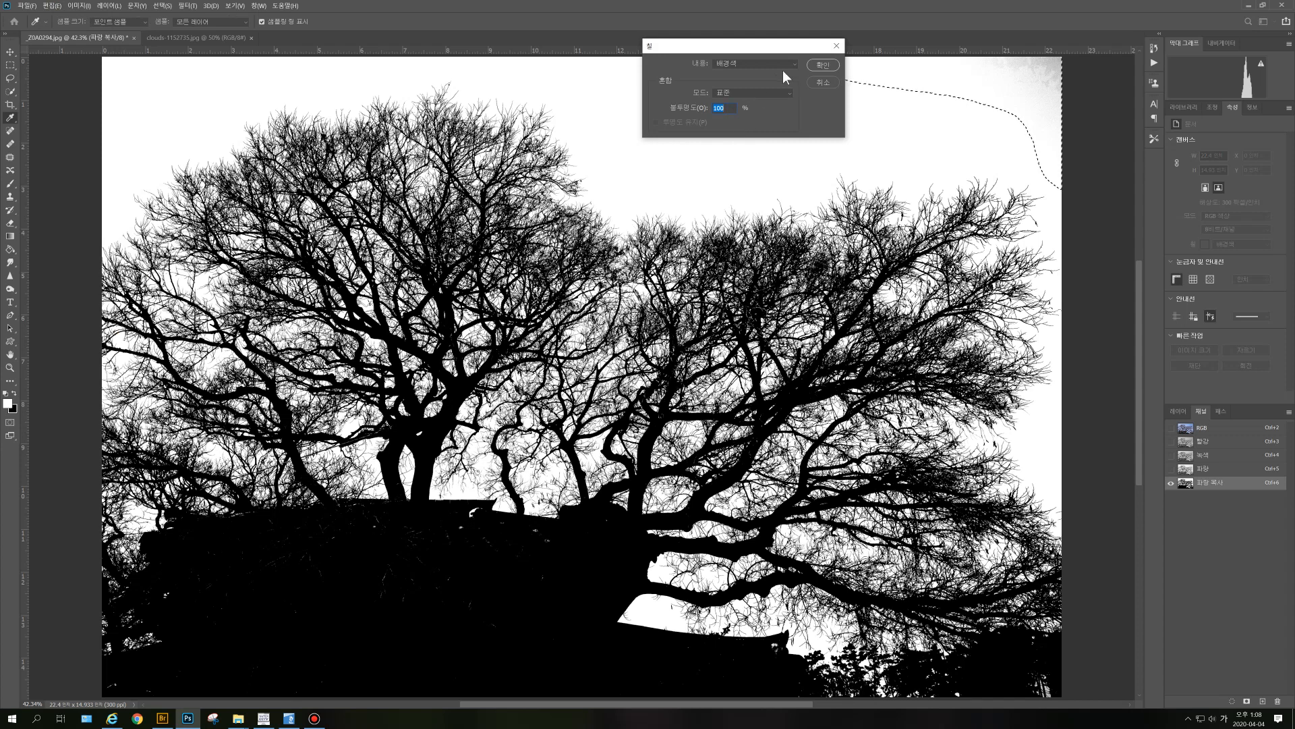
{"action": "left_click", "coordinate": [793, 64]}
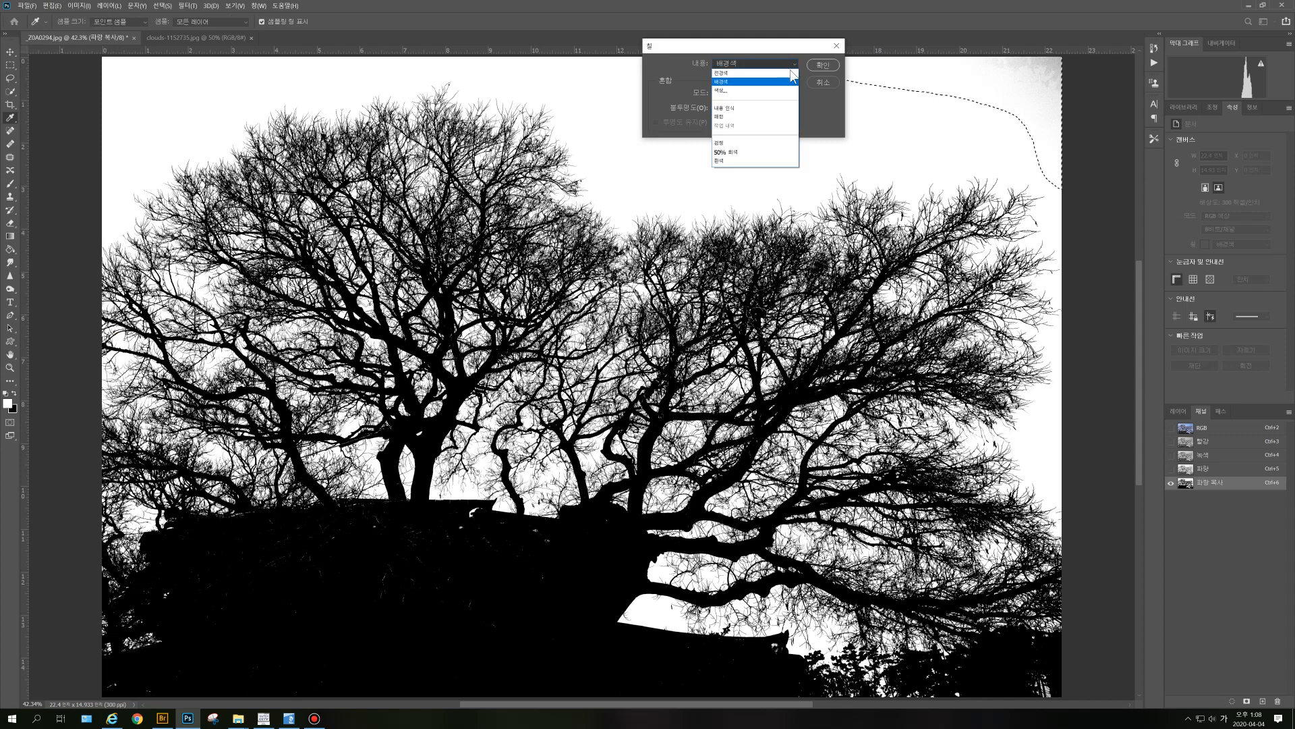
{"action": "left_click", "coordinate": [769, 74]}
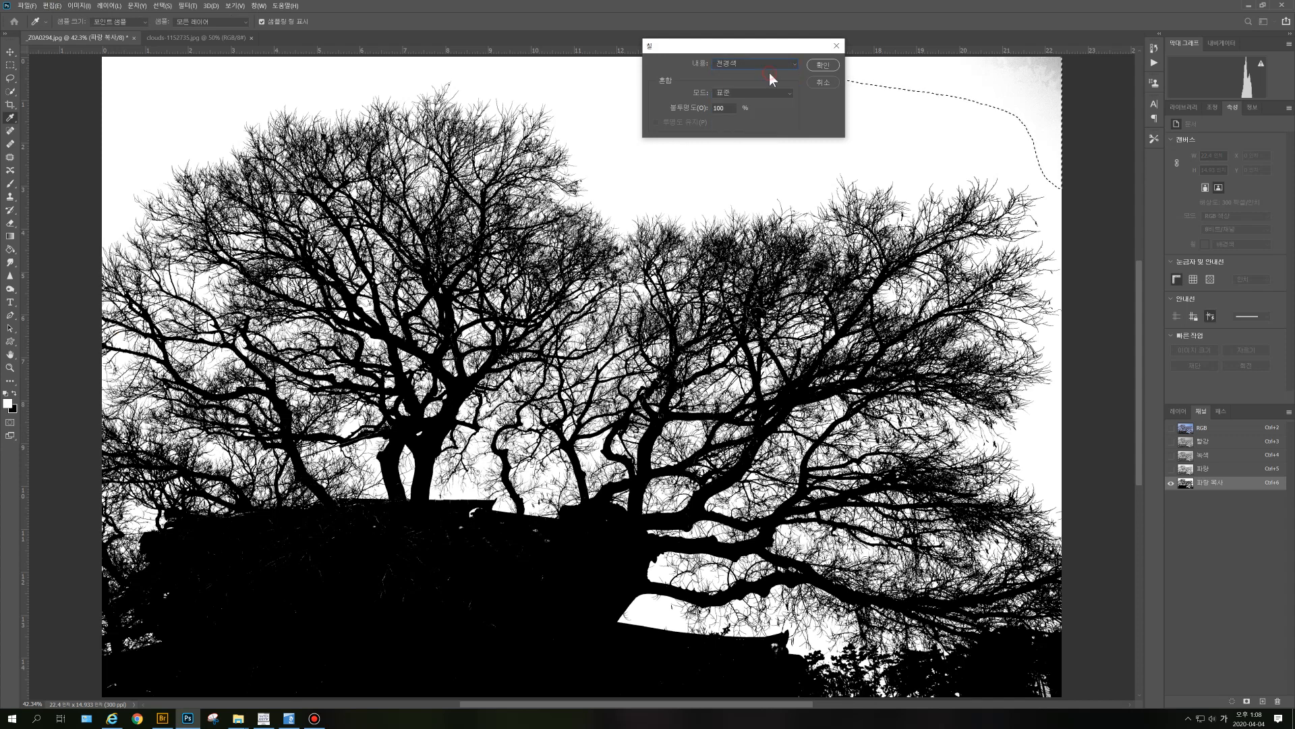
{"action": "left_click", "coordinate": [838, 46]}
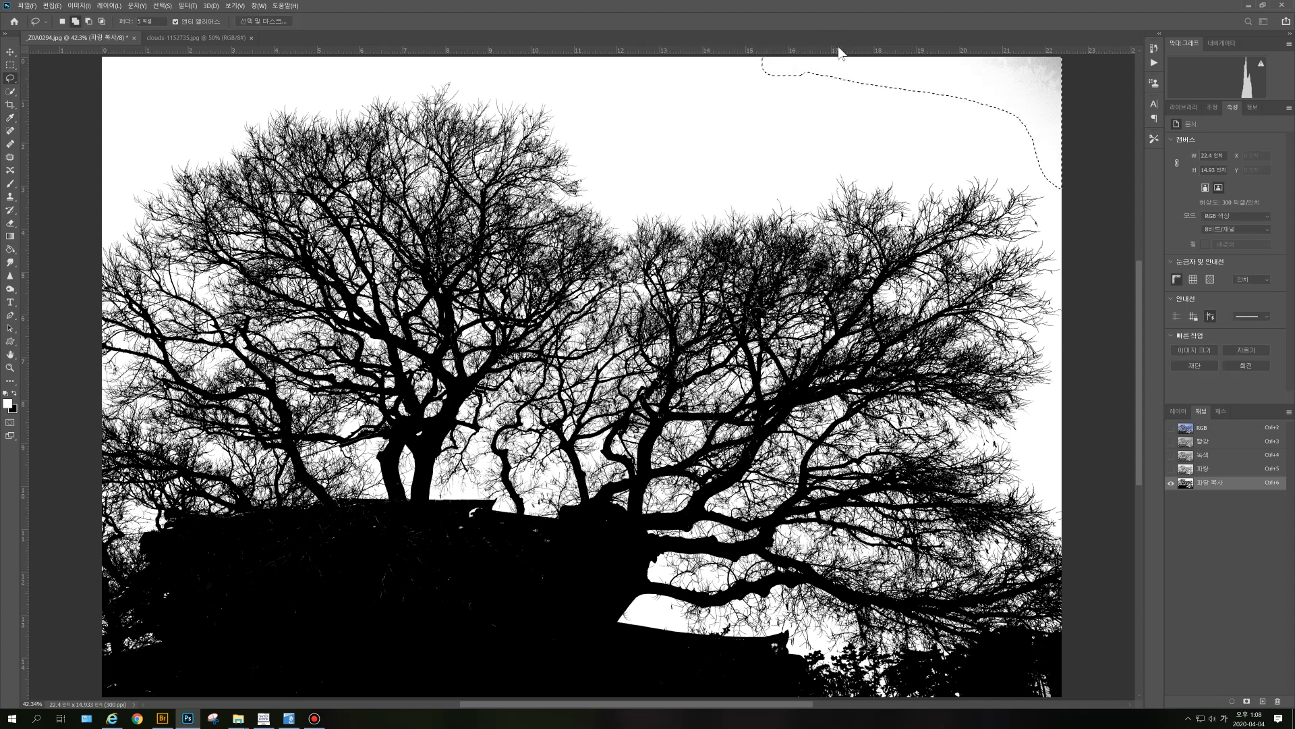
{"action": "right_click", "coordinate": [930, 76]}
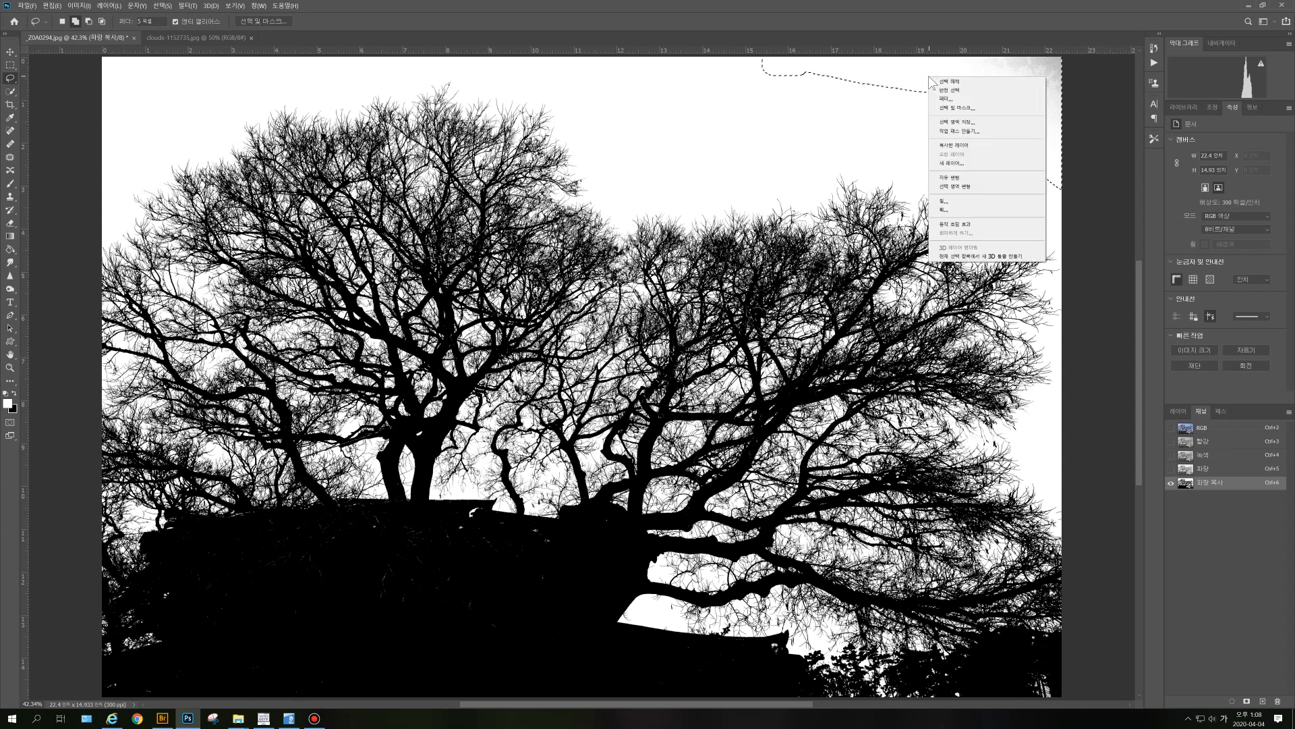
{"action": "left_click", "coordinate": [947, 201]}
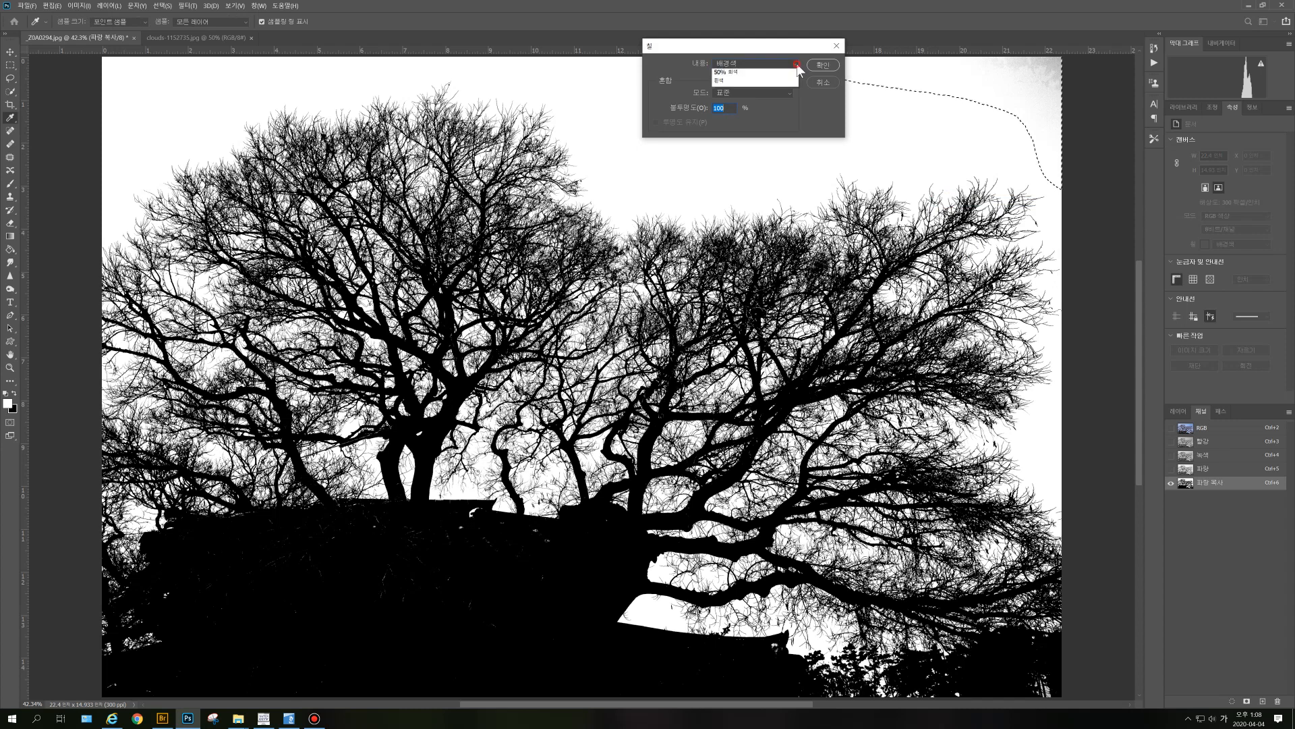
{"action": "left_click", "coordinate": [797, 63]}
{"action": "left_click", "coordinate": [777, 72]}
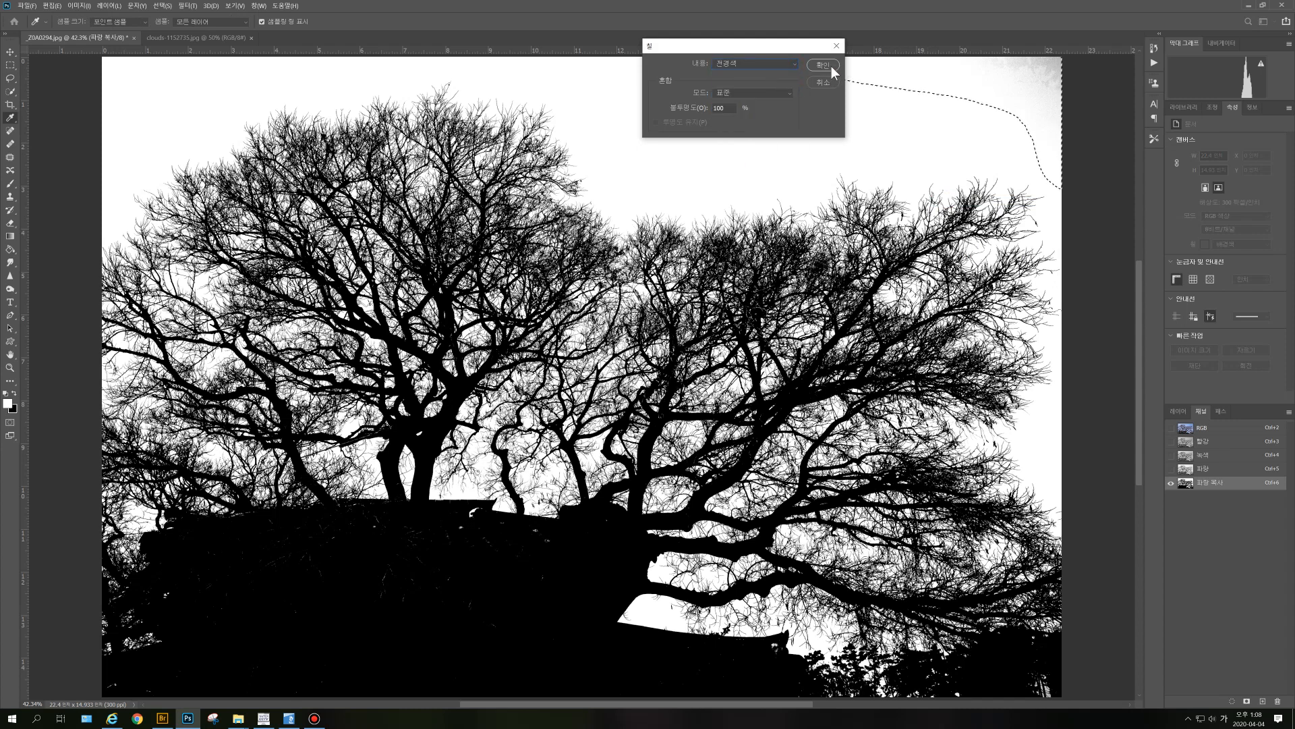
{"action": "left_click", "coordinate": [837, 46]}
{"action": "key", "text": "l"}
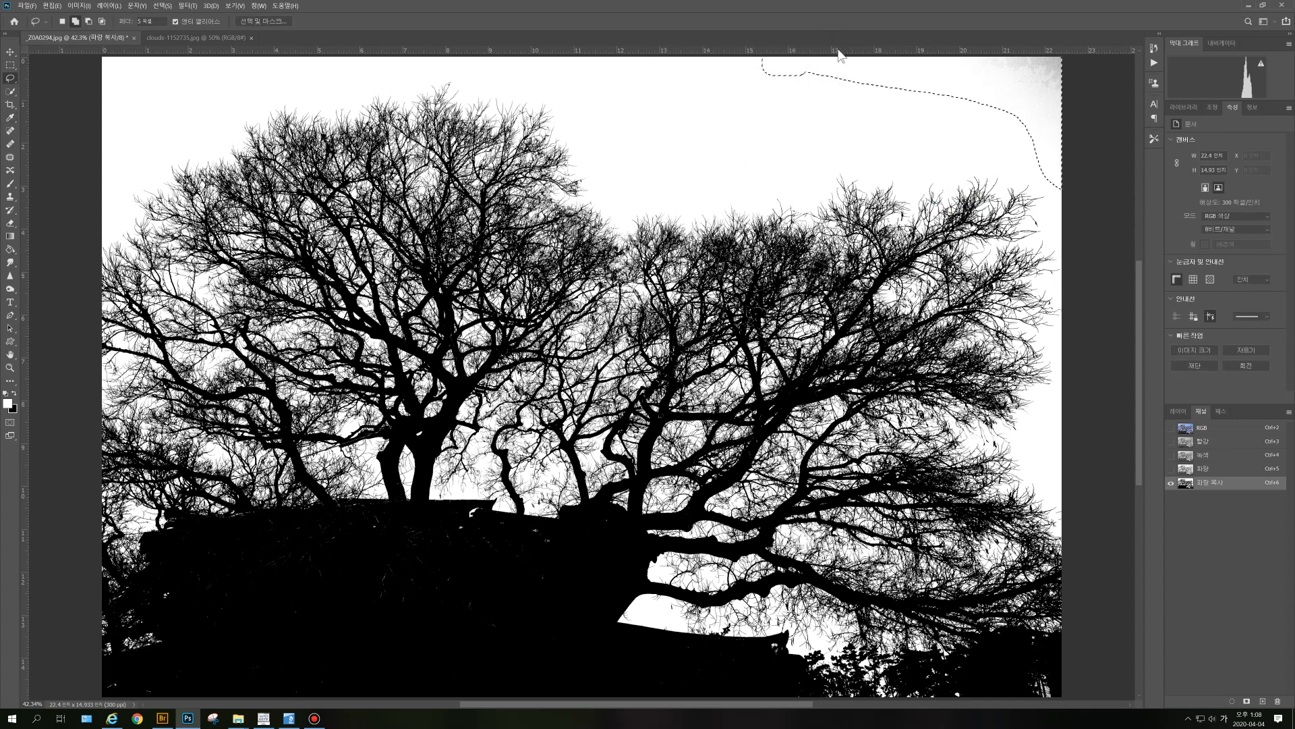
{"action": "left_click", "coordinate": [52, 6]}
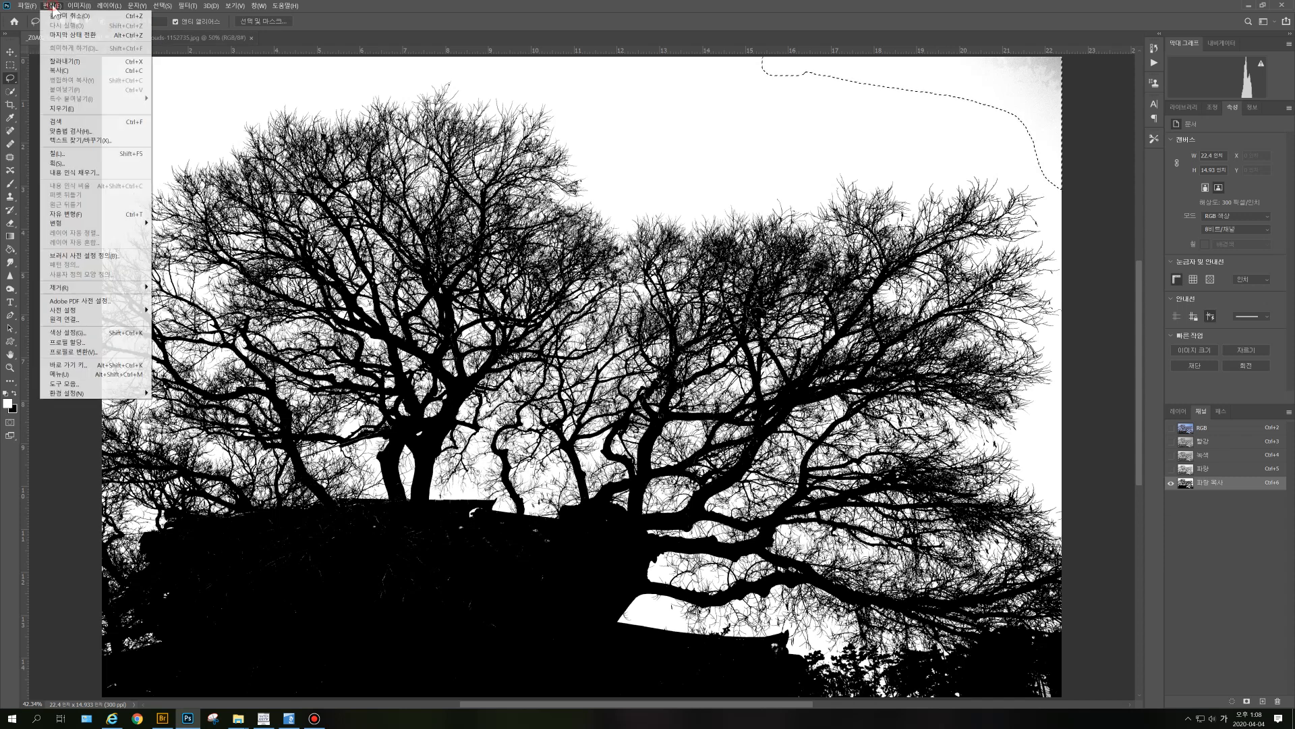
{"action": "left_click", "coordinate": [86, 160]}
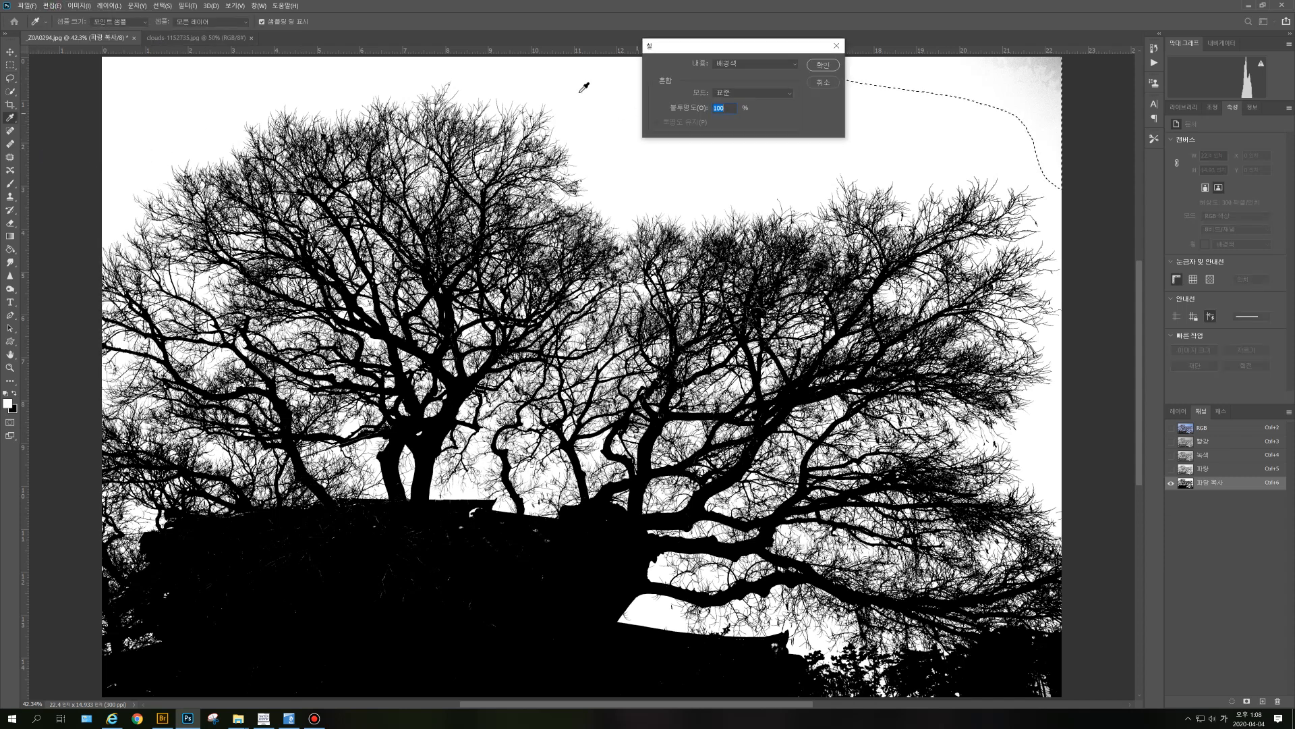
{"action": "left_click", "coordinate": [837, 46]}
Step: Fill the lassoed sky corner of the duplicated blue channel with the white foreground colour and deselect it
{"action": "key", "text": "l"}
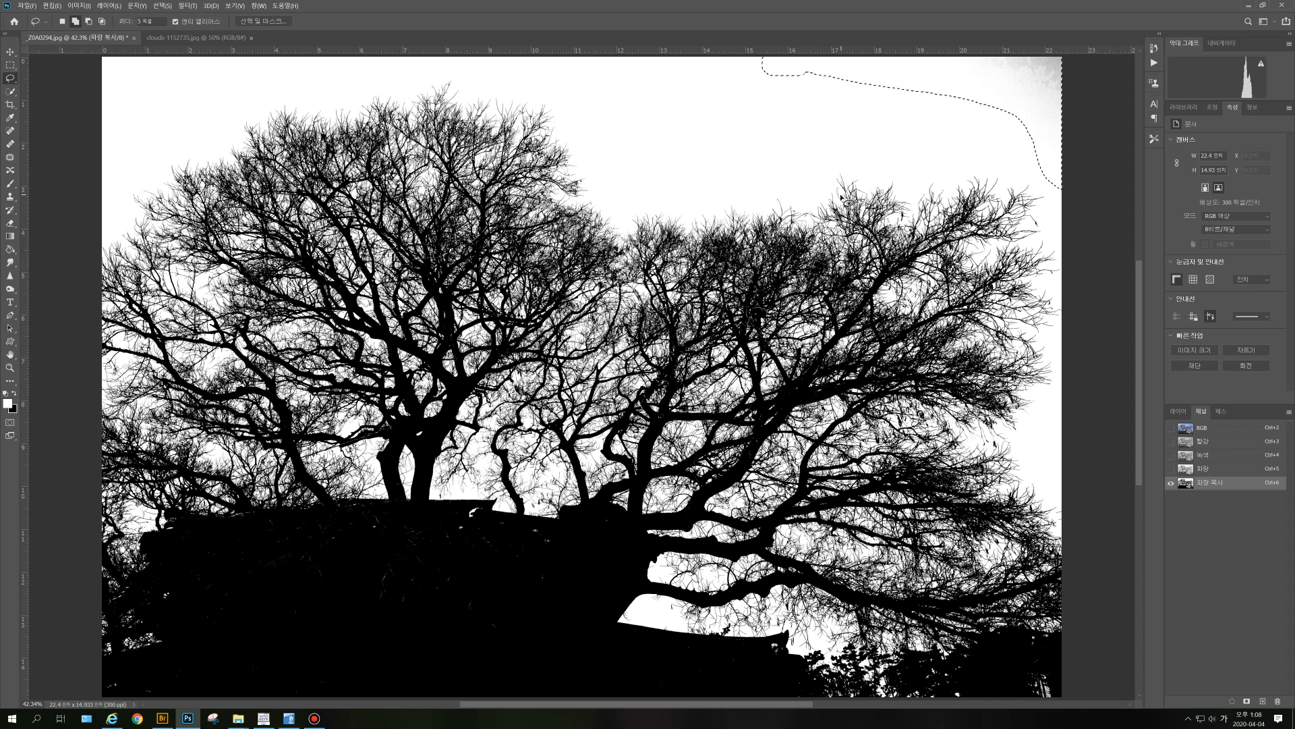
{"action": "key", "text": "alt+Delete"}
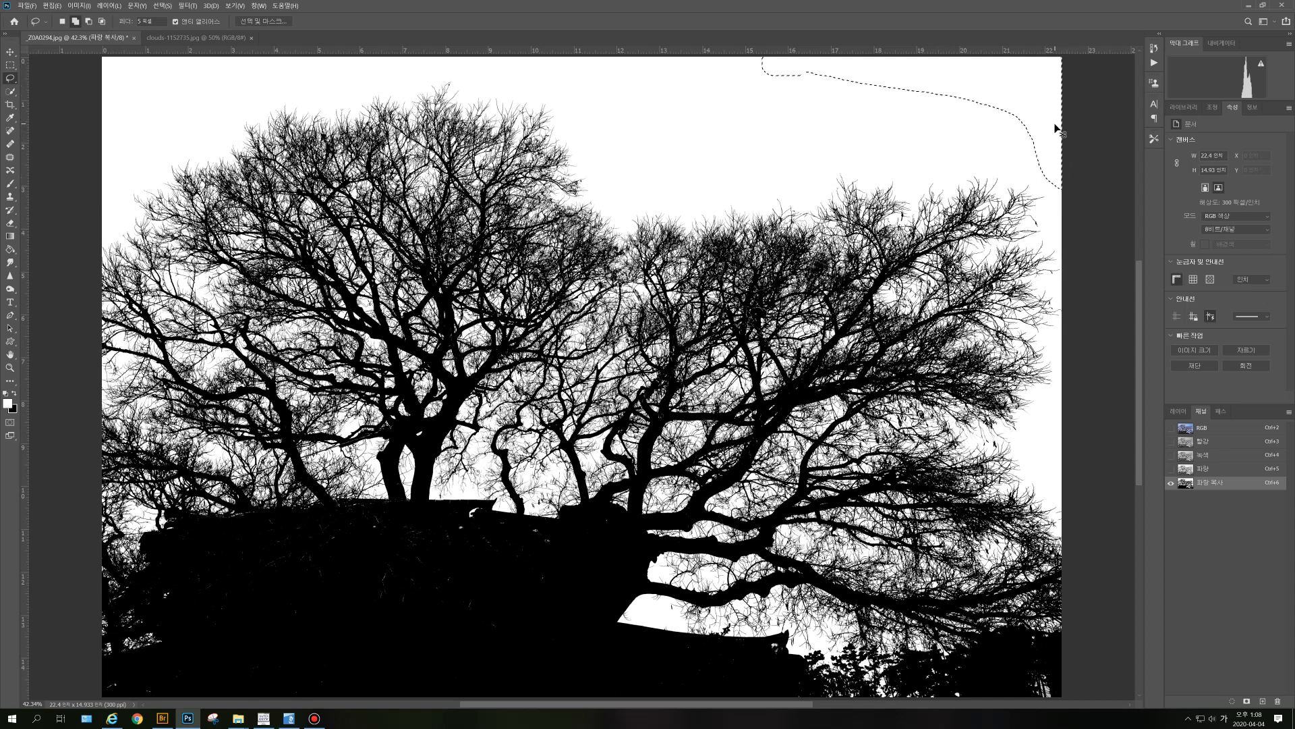
{"action": "key", "text": "ctrl+d"}
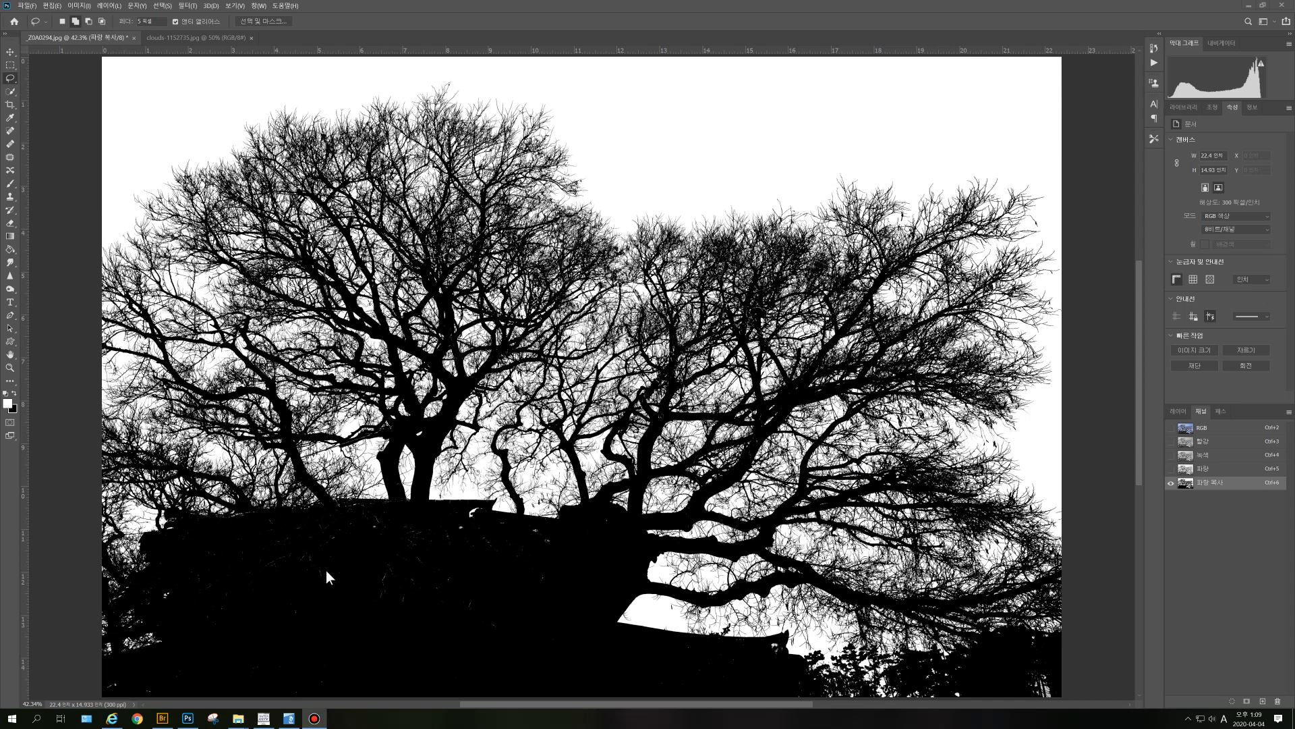
Step: Make black the foreground colour and set up the Brush tool with the hard round tip
{"action": "left_click", "coordinate": [15, 394]}
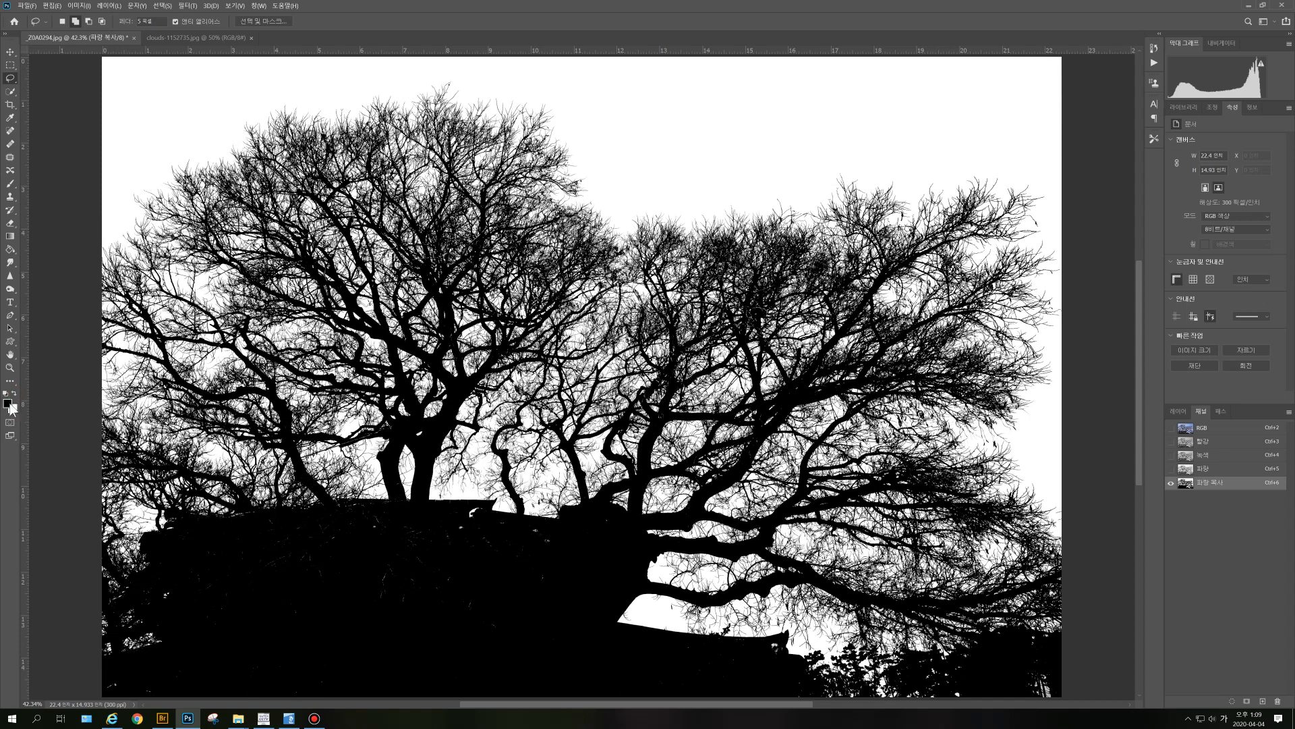
{"action": "left_click", "coordinate": [12, 185]}
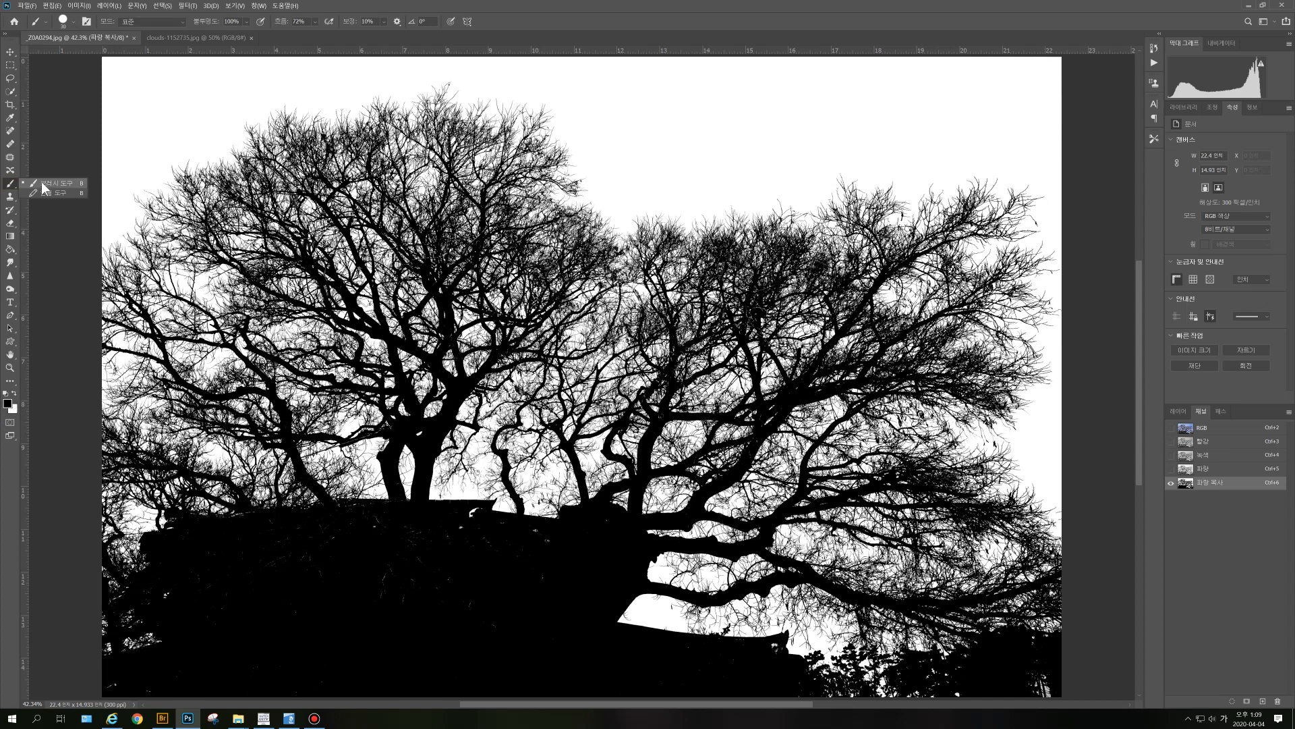
{"action": "left_click", "coordinate": [42, 183]}
{"action": "left_click", "coordinate": [73, 21]}
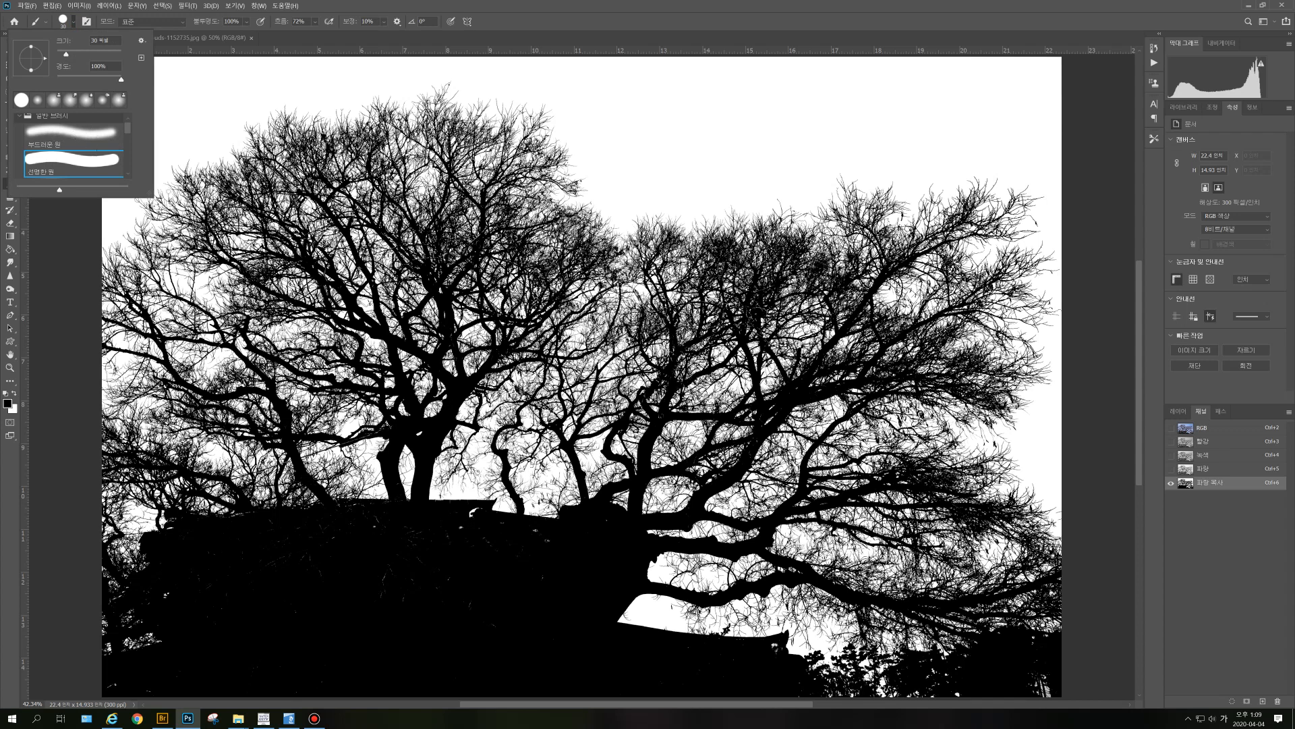
{"action": "double_click", "coordinate": [83, 161]}
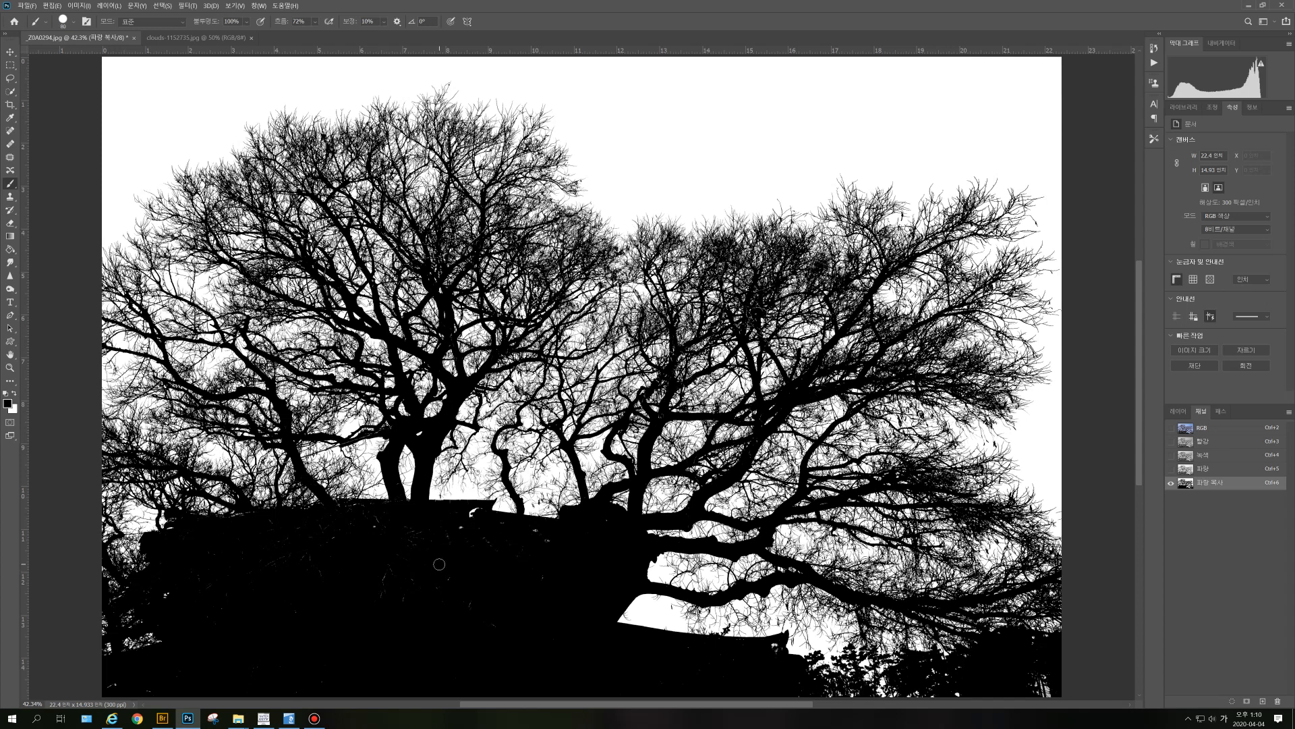
Step: Enlarge the brush and paint the light specks inside the roof area solid black
{"action": "key", "text": "bracketright"}
{"action": "key", "text": "bracketright"}
{"action": "key", "text": "bracketright"}
{"action": "key", "text": "bracketright"}
{"action": "key", "text": "bracketright"}
{"action": "key", "text": "bracketright"}
{"action": "key", "text": "bracketright"}
{"action": "key", "text": "bracketright"}
{"action": "key", "text": "bracketright"}
{"action": "key", "text": "bracketleft"}
{"action": "key", "text": "bracketleft"}
{"action": "key", "text": "bracketleft"}
{"action": "mouse_move", "coordinate": [438, 547]}
{"action": "left_mouse_down"}
{"action": "mouse_move", "coordinate": [399, 535]}
{"action": "mouse_move", "coordinate": [210, 553]}
{"action": "left_mouse_up"}
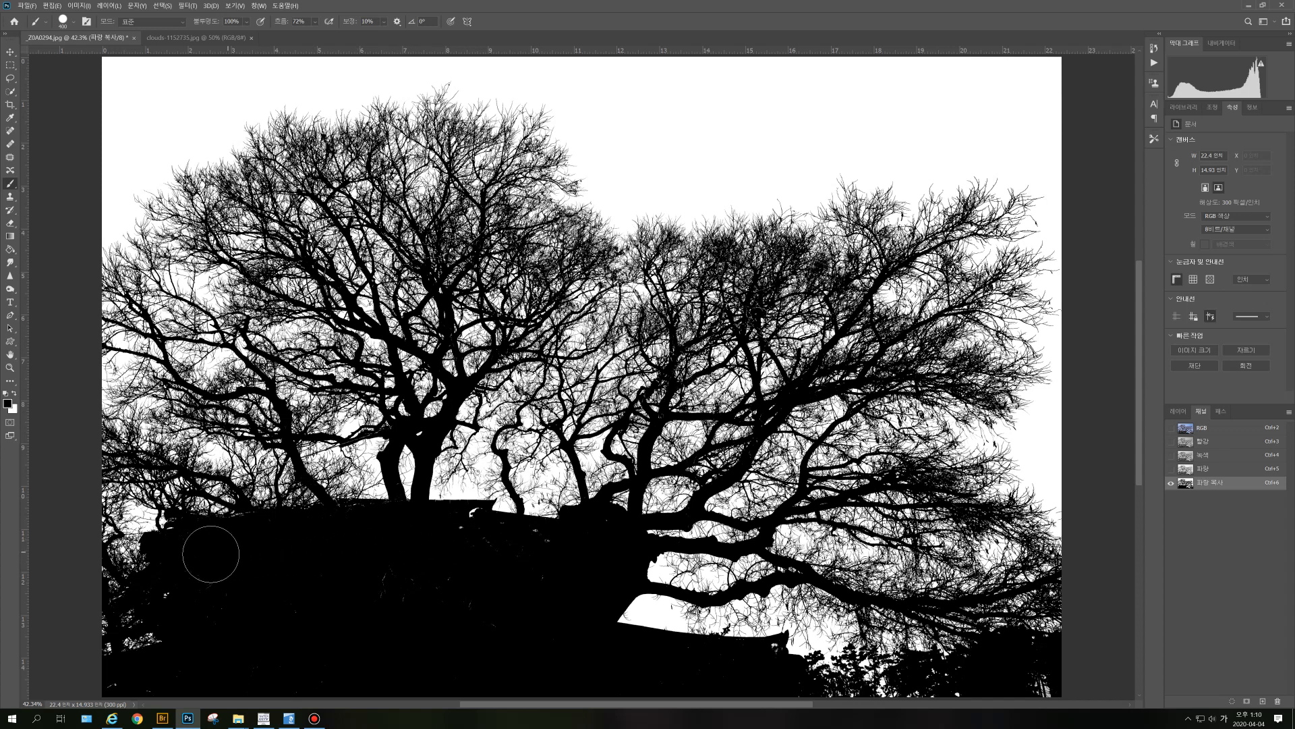
{"action": "left_click", "coordinate": [470, 535]}
{"action": "mouse_move", "coordinate": [411, 586]}
{"action": "left_mouse_down"}
{"action": "mouse_move", "coordinate": [500, 616]}
{"action": "mouse_move", "coordinate": [324, 573]}
{"action": "mouse_move", "coordinate": [214, 579]}
{"action": "mouse_move", "coordinate": [200, 603]}
{"action": "left_mouse_up"}
{"action": "left_click_drag", "start_coordinate": [758, 668], "coordinate": [762, 671]}
Step: Reduce the brush and paint out the white specks just below the upper roof ridge in black
{"action": "scroll", "coordinate": [391, 580], "scroll_direction": "up", "scroll_amount": 5}
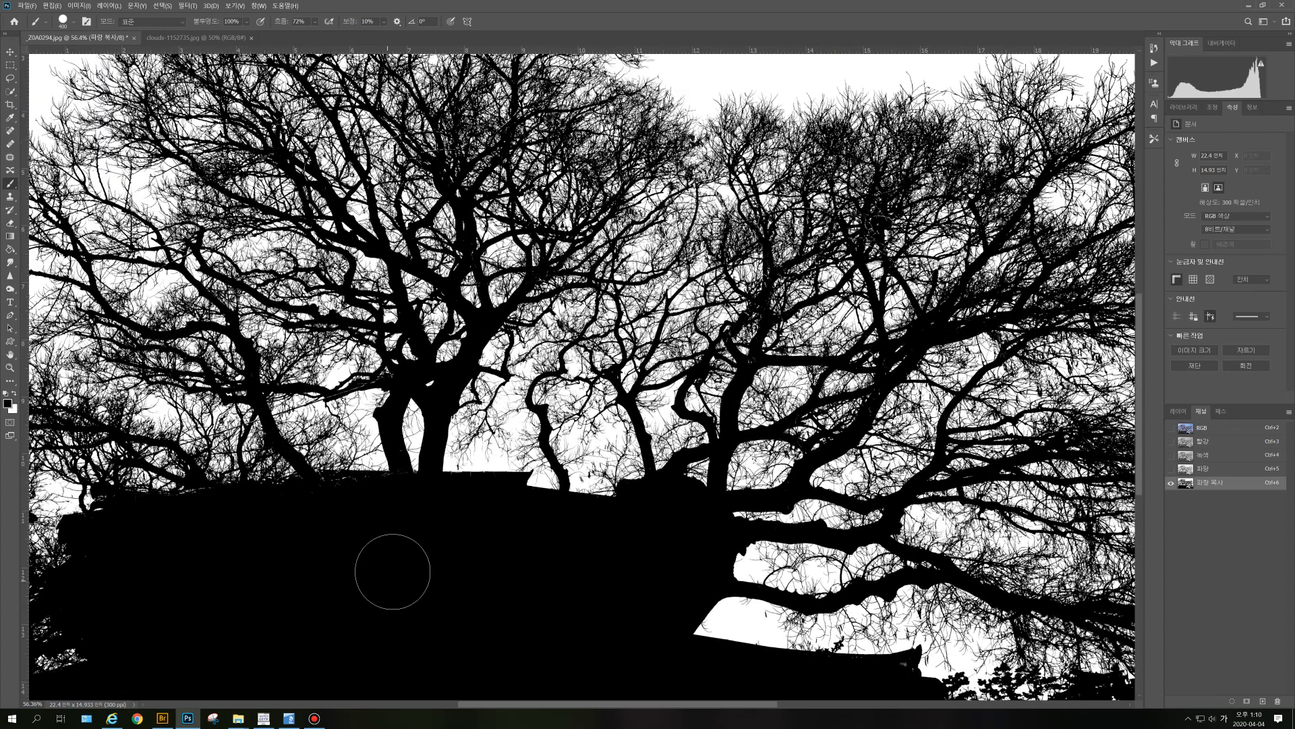
{"action": "scroll", "coordinate": [393, 570], "scroll_direction": "up", "scroll_amount": 2}
{"action": "key", "text": "bracketleft"}
{"action": "key", "text": "bracketleft"}
{"action": "key", "text": "bracketleft"}
{"action": "key", "text": "bracketleft"}
{"action": "key", "text": "bracketleft"}
{"action": "key", "text": "bracketleft"}
{"action": "key", "text": "bracketleft"}
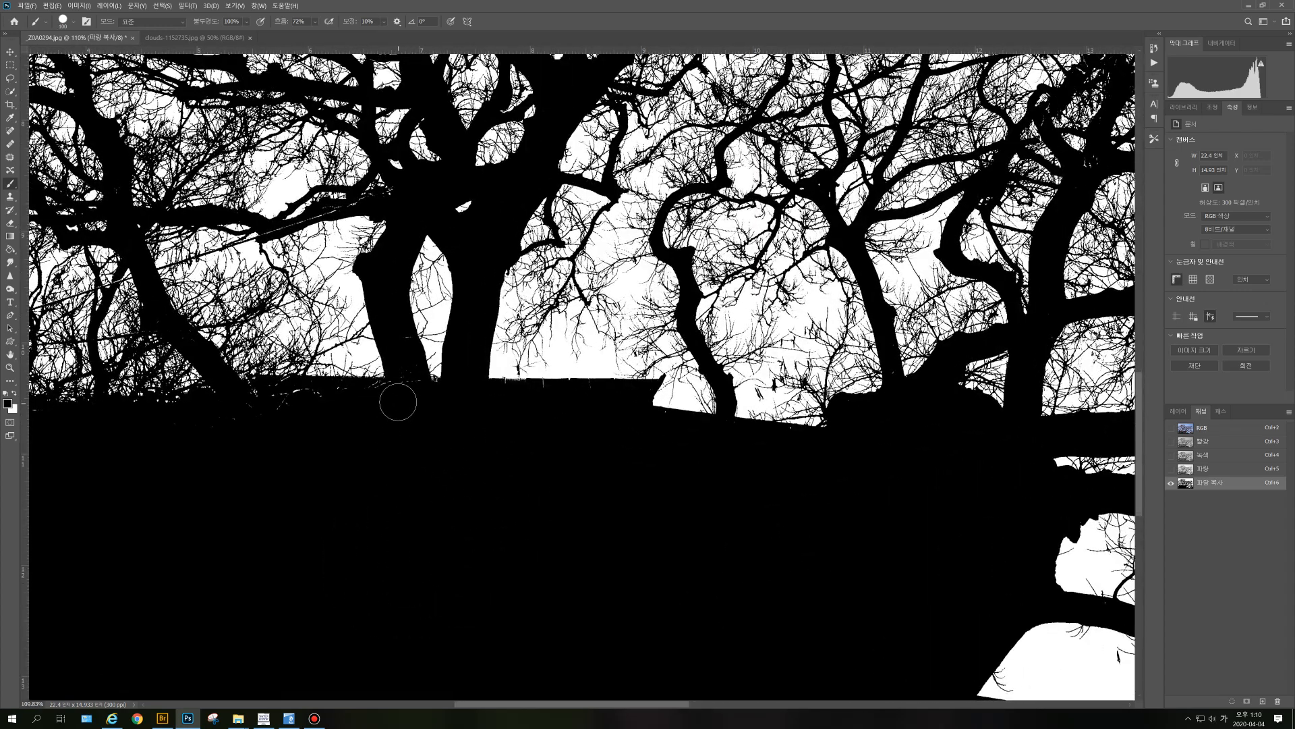
{"action": "left_click", "coordinate": [397, 398]}
{"action": "left_click_drag", "start_coordinate": [397, 398], "coordinate": [263, 399]}
{"action": "mouse_move", "coordinate": [502, 398]}
{"action": "left_mouse_down"}
{"action": "mouse_move", "coordinate": [601, 398]}
{"action": "mouse_move", "coordinate": [626, 413]}
{"action": "left_mouse_up"}
{"action": "left_click", "coordinate": [661, 428]}
{"action": "mouse_move", "coordinate": [349, 429]}
{"action": "left_mouse_down"}
{"action": "mouse_move", "coordinate": [448, 427]}
{"action": "mouse_move", "coordinate": [379, 427]}
{"action": "left_mouse_up"}
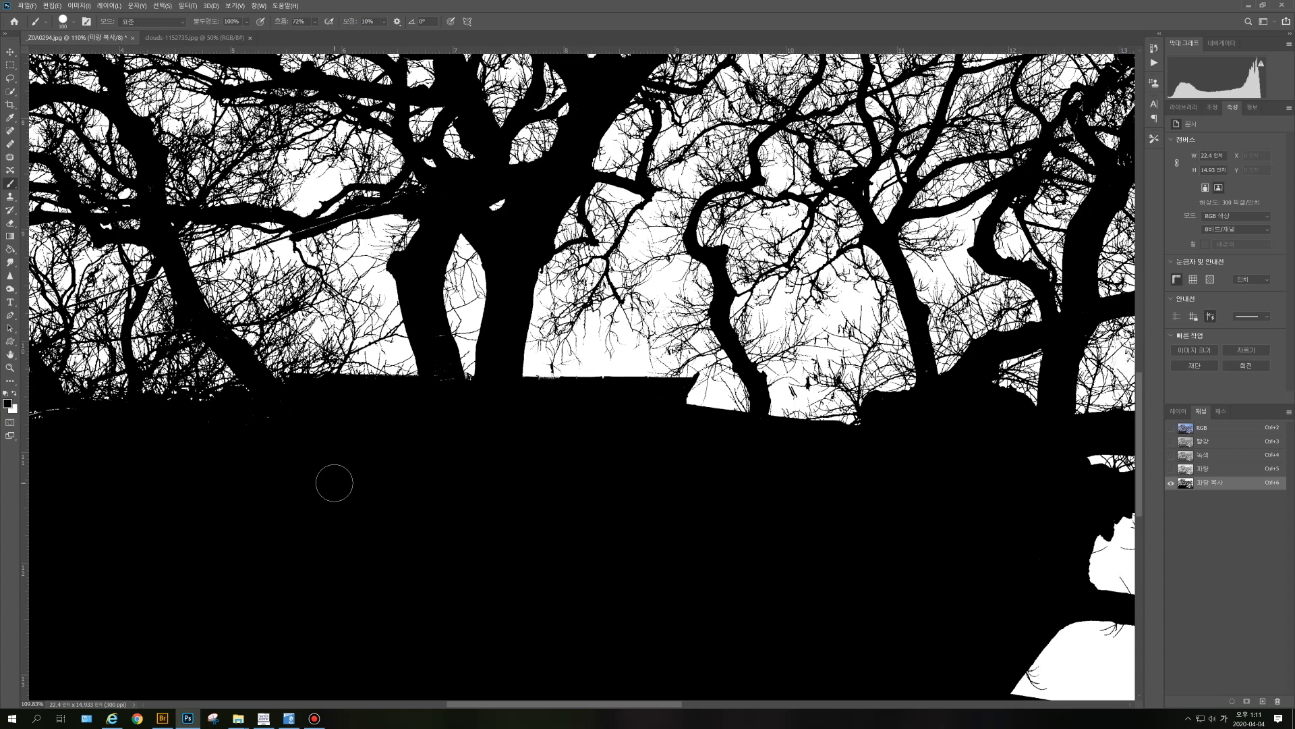
Step: Paint the remaining light specks at the roof's left end black
{"action": "key", "text": "space"}
{"action": "left_click_drag", "start_coordinate": [322, 474], "coordinate": [677, 437]}
{"action": "left_click_drag", "start_coordinate": [448, 529], "coordinate": [507, 438]}
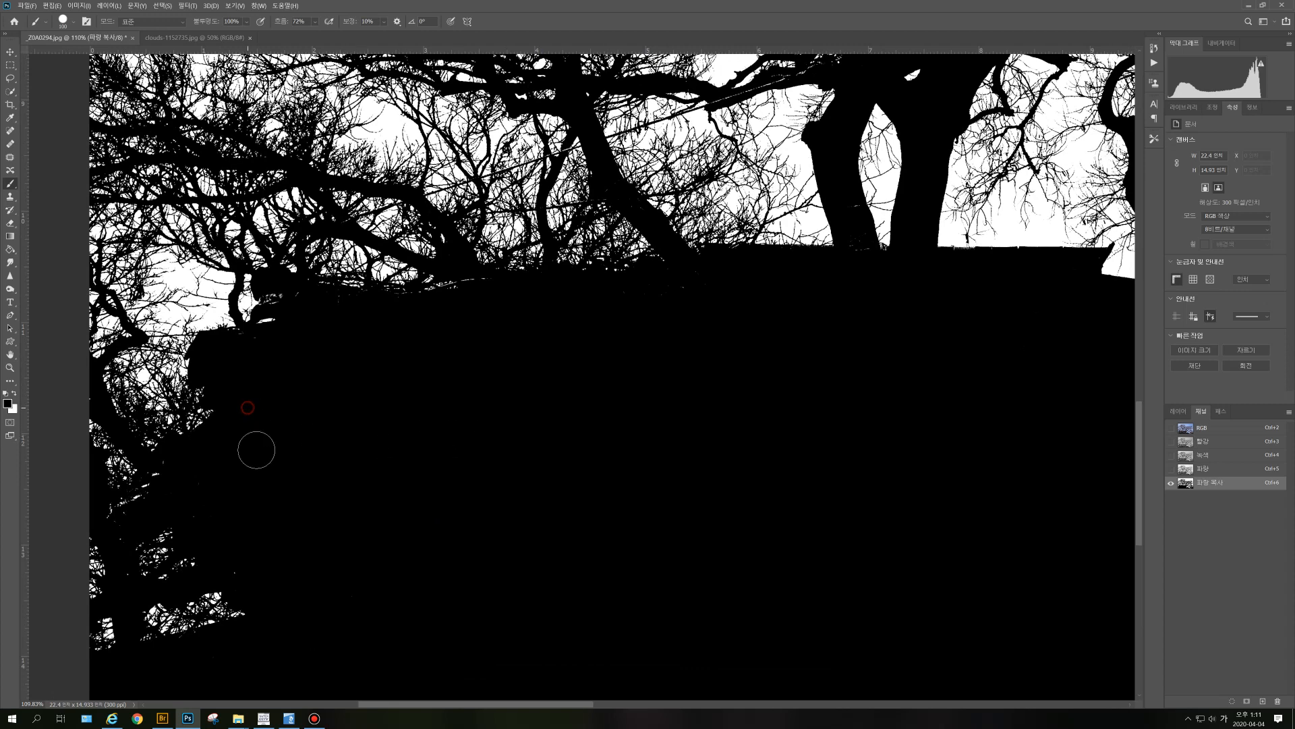
{"action": "left_click", "coordinate": [193, 509]}
{"action": "left_click", "coordinate": [256, 347]}
{"action": "left_click", "coordinate": [325, 302]}
Step: Use a smaller brush to blacken the light gaps in the trunk bases and along the roof ridge beside them
{"action": "left_click_drag", "start_coordinate": [856, 323], "coordinate": [634, 578]}
{"action": "scroll", "coordinate": [633, 579], "scroll_direction": "down", "scroll_amount": 1}
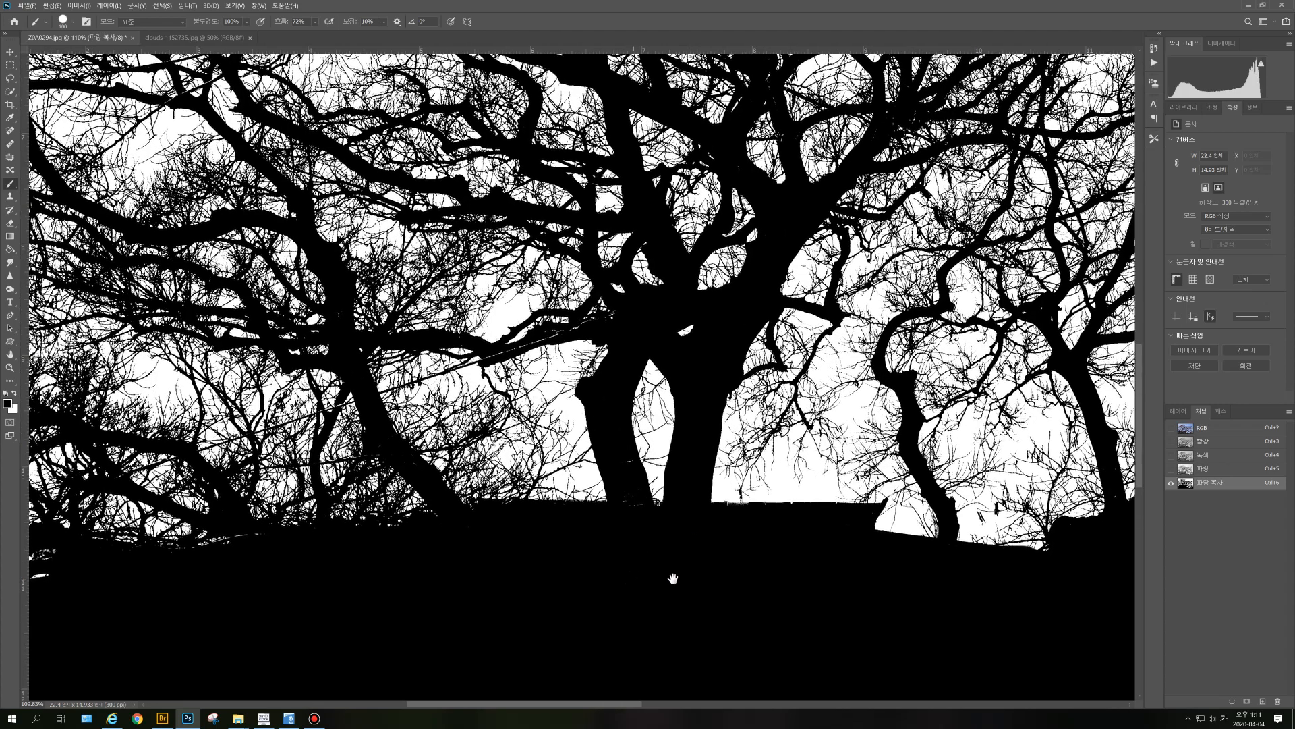
{"action": "scroll", "coordinate": [731, 535], "scroll_direction": "up", "scroll_amount": 4}
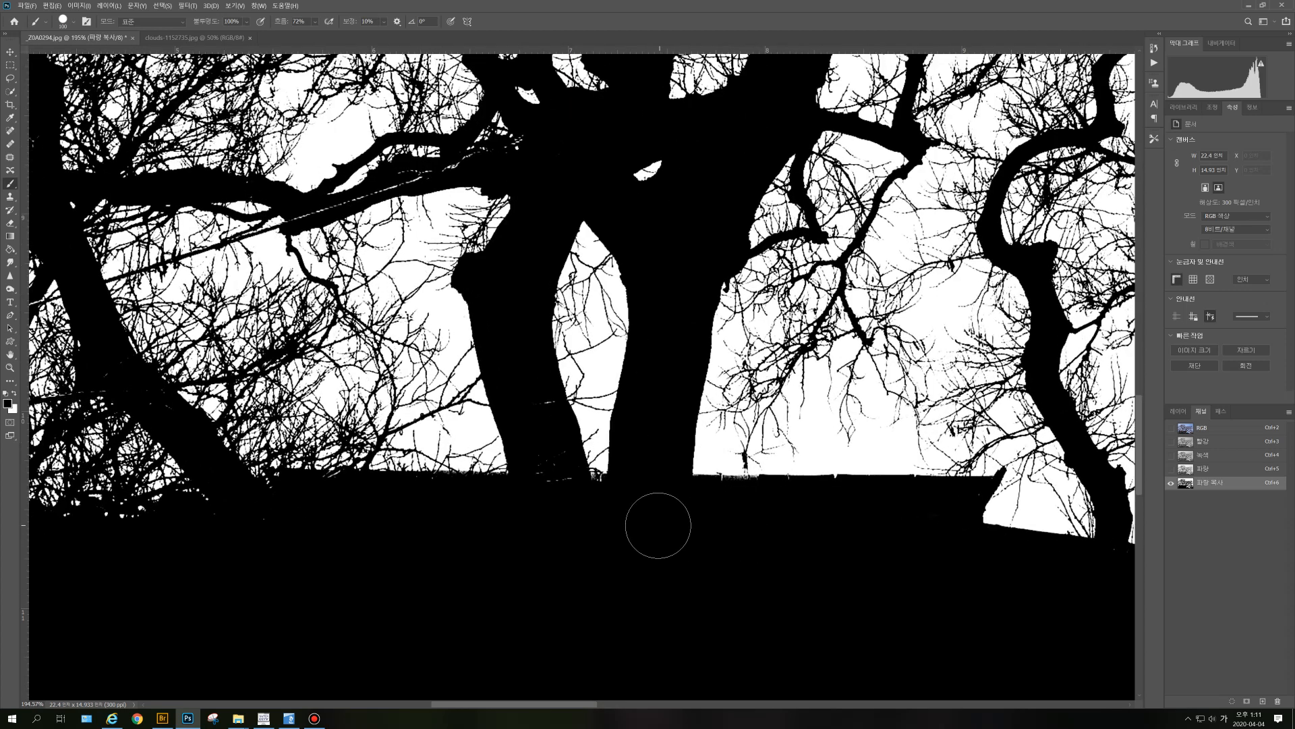
{"action": "key", "text": "bracketleft"}
{"action": "key", "text": "bracketleft"}
{"action": "left_click", "coordinate": [545, 404]}
{"action": "left_click", "coordinate": [544, 448]}
{"action": "left_click", "coordinate": [428, 492]}
{"action": "left_click_drag", "start_coordinate": [485, 330], "coordinate": [769, 394]}
{"action": "left_click", "coordinate": [395, 421]}
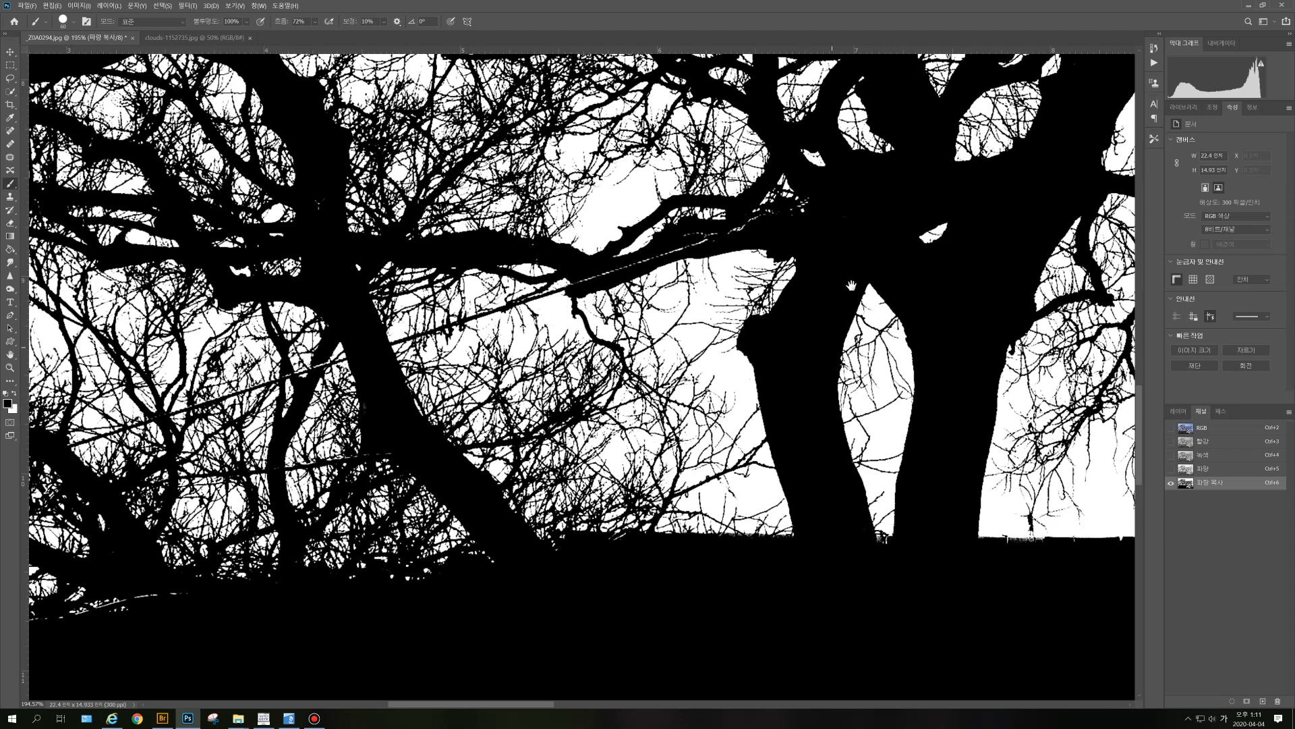
Step: Paint black over the thin white line running along the thick branch left of the main trunk
{"action": "left_click_drag", "start_coordinate": [919, 258], "coordinate": [747, 441]}
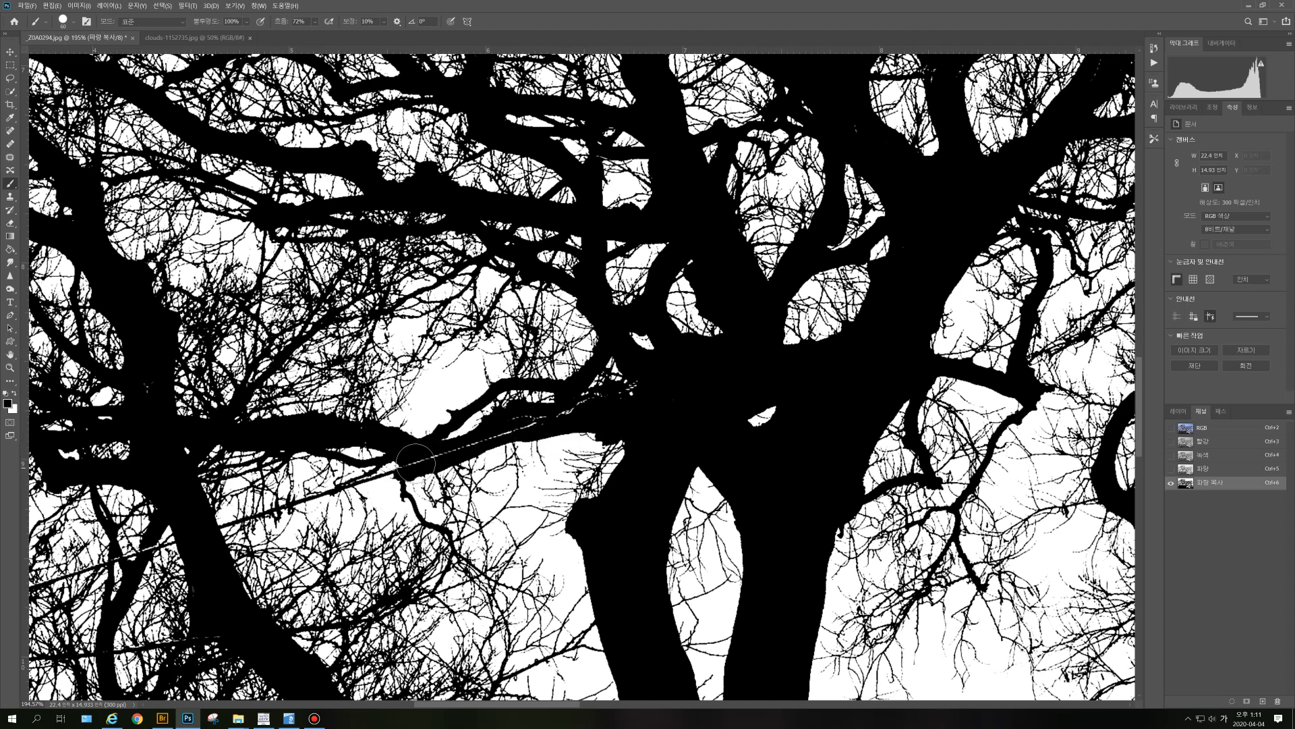
{"action": "mouse_move", "coordinate": [573, 415]}
{"action": "left_mouse_down"}
{"action": "mouse_move", "coordinate": [641, 389]}
{"action": "mouse_move", "coordinate": [506, 419]}
{"action": "left_mouse_up"}
{"action": "mouse_move", "coordinate": [410, 469]}
{"action": "left_mouse_down"}
{"action": "mouse_move", "coordinate": [496, 436]}
{"action": "mouse_move", "coordinate": [630, 440]}
{"action": "left_mouse_up"}
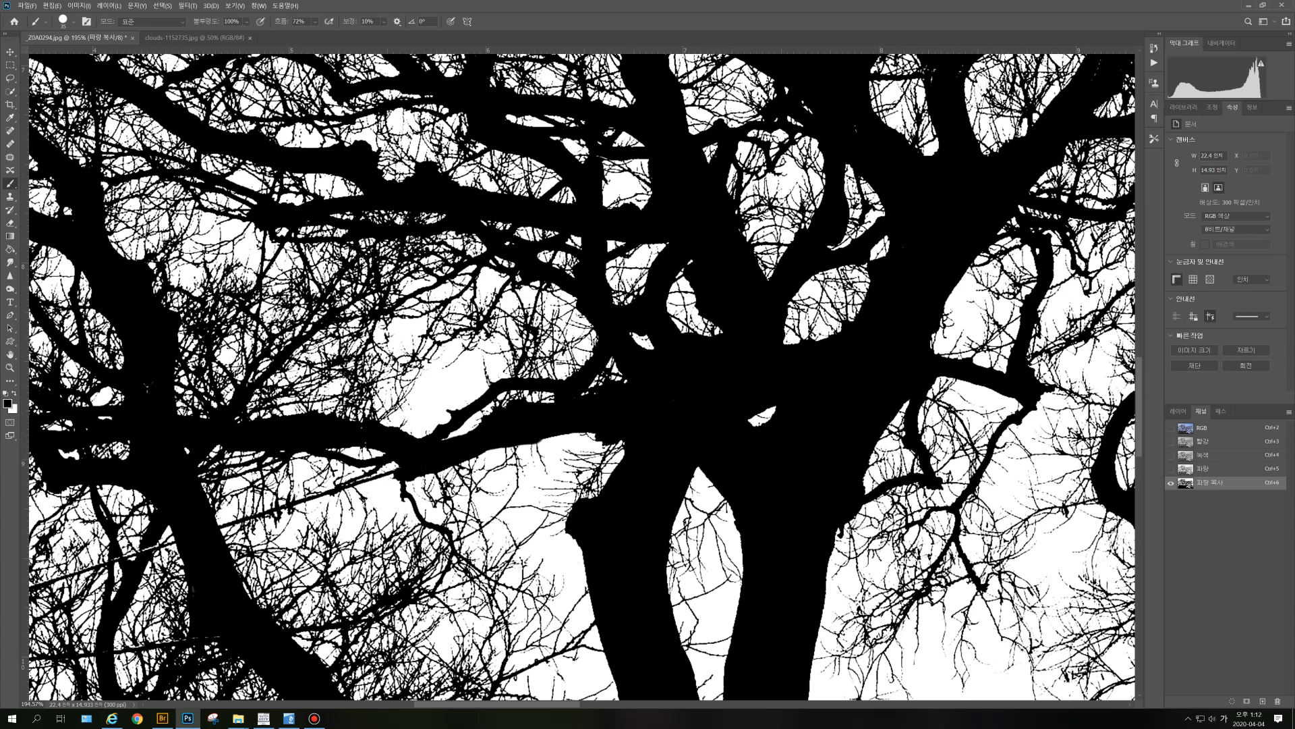
Step: Blacken the light specks in the main trunk's upper fork and the thick limb rising to its right
{"action": "left_click_drag", "start_coordinate": [675, 270], "coordinate": [486, 545]}
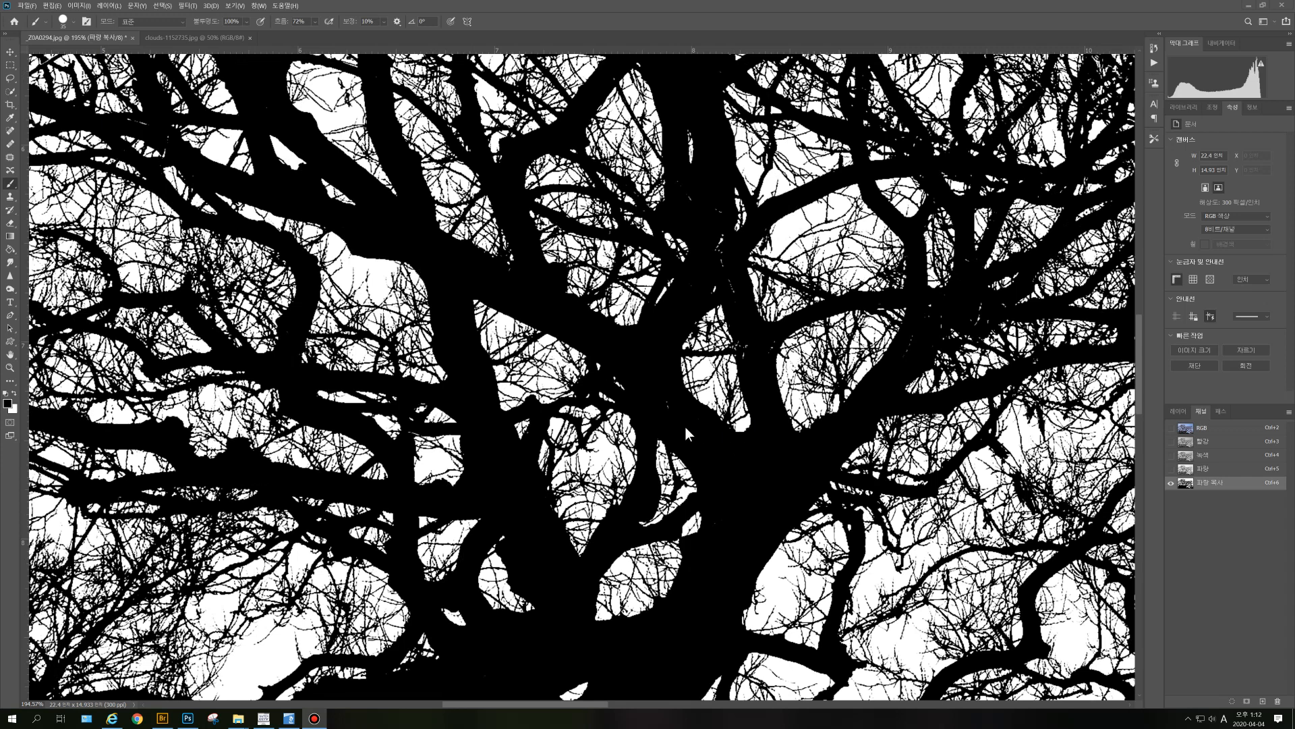
{"action": "left_click", "coordinate": [733, 487]}
{"action": "mouse_move", "coordinate": [770, 343]}
{"action": "left_mouse_down"}
{"action": "mouse_move", "coordinate": [718, 247]}
{"action": "mouse_move", "coordinate": [713, 282]}
{"action": "mouse_move", "coordinate": [726, 283]}
{"action": "left_mouse_up"}
{"action": "mouse_move", "coordinate": [898, 351]}
{"action": "left_mouse_down"}
{"action": "mouse_move", "coordinate": [968, 270]}
{"action": "mouse_move", "coordinate": [974, 322]}
{"action": "left_mouse_up"}
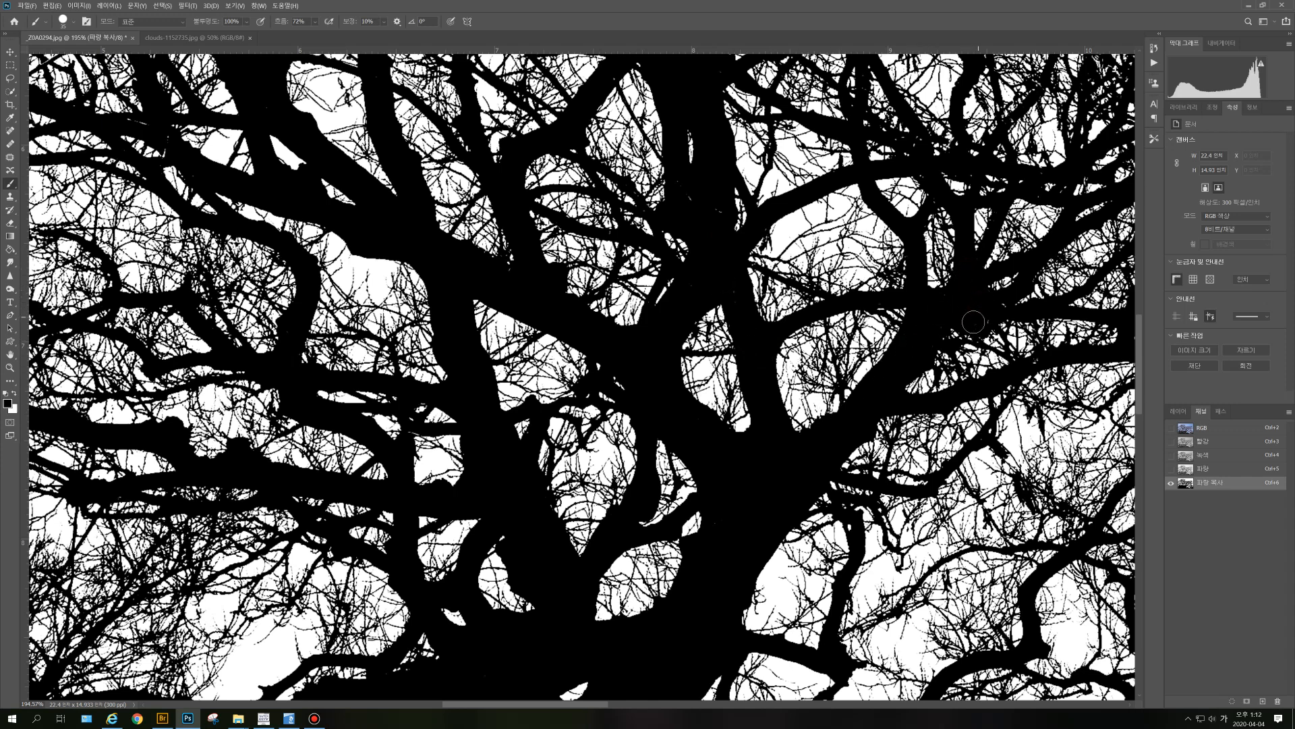
Step: Paint the remaining light specks in the upper central limbs and neighbouring thick branches black
{"action": "left_click_drag", "start_coordinate": [654, 328], "coordinate": [682, 507]}
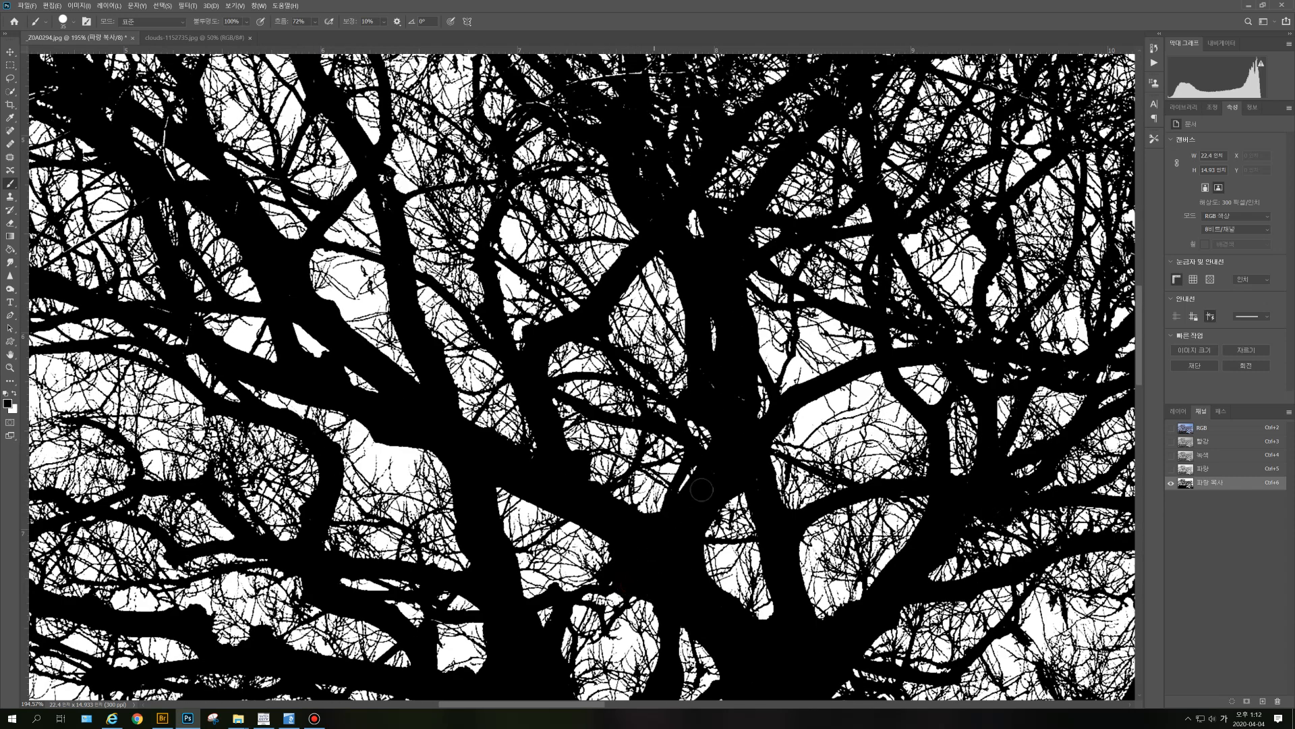
{"action": "left_click", "coordinate": [715, 384]}
{"action": "left_click", "coordinate": [222, 208]}
{"action": "left_click", "coordinate": [378, 179]}
{"action": "left_click_drag", "start_coordinate": [724, 208], "coordinate": [301, 114]}
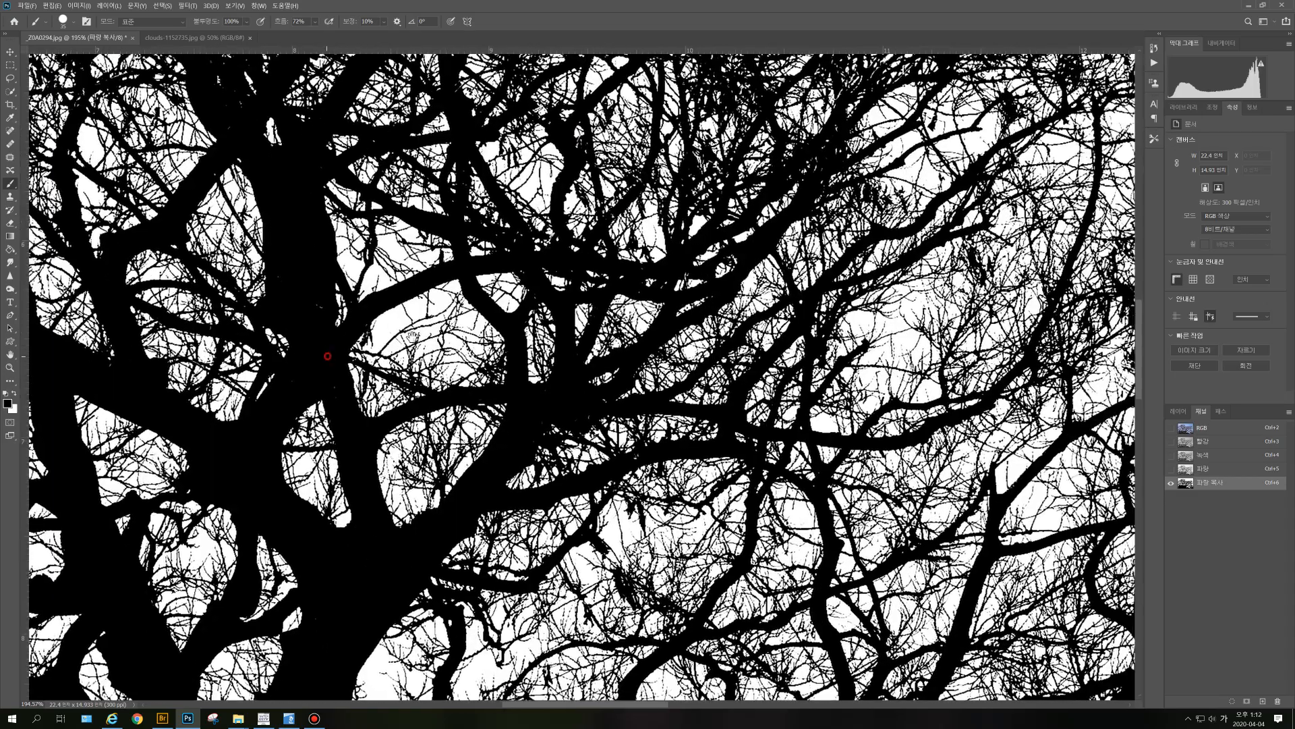
{"action": "left_click_drag", "start_coordinate": [379, 345], "coordinate": [476, 250]}
Step: Blacken the specks in the leaning left trunk and the adjoining roof edge, and return to the whole image with the Brush tool
{"action": "left_click_drag", "start_coordinate": [30, 372], "coordinate": [362, 314]}
{"action": "left_click_drag", "start_coordinate": [267, 320], "coordinate": [571, 308]}
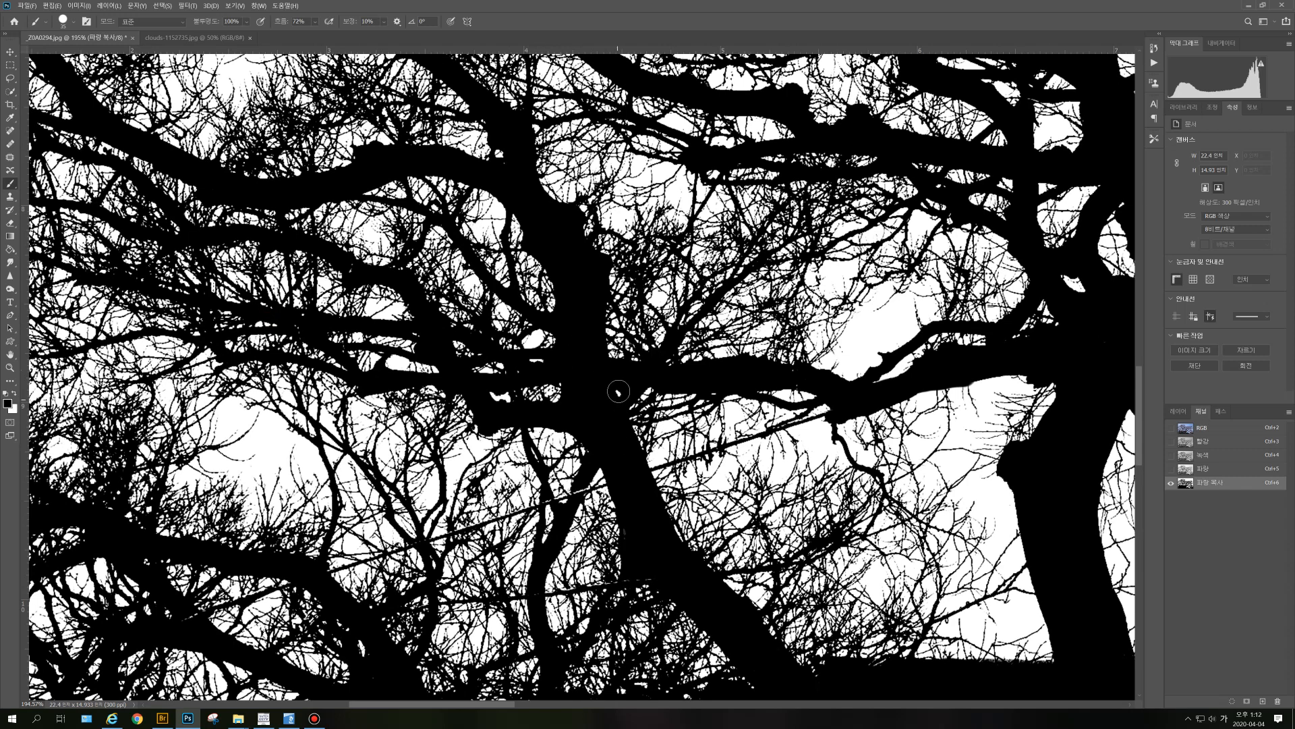
{"action": "left_click", "coordinate": [618, 390]}
{"action": "scroll", "coordinate": [668, 573], "scroll_direction": "down", "scroll_amount": 5}
{"action": "mouse_move", "coordinate": [472, 552]}
{"action": "left_mouse_down"}
{"action": "mouse_move", "coordinate": [500, 538]}
{"action": "mouse_move", "coordinate": [517, 472]}
{"action": "mouse_move", "coordinate": [492, 457]}
{"action": "left_mouse_up"}
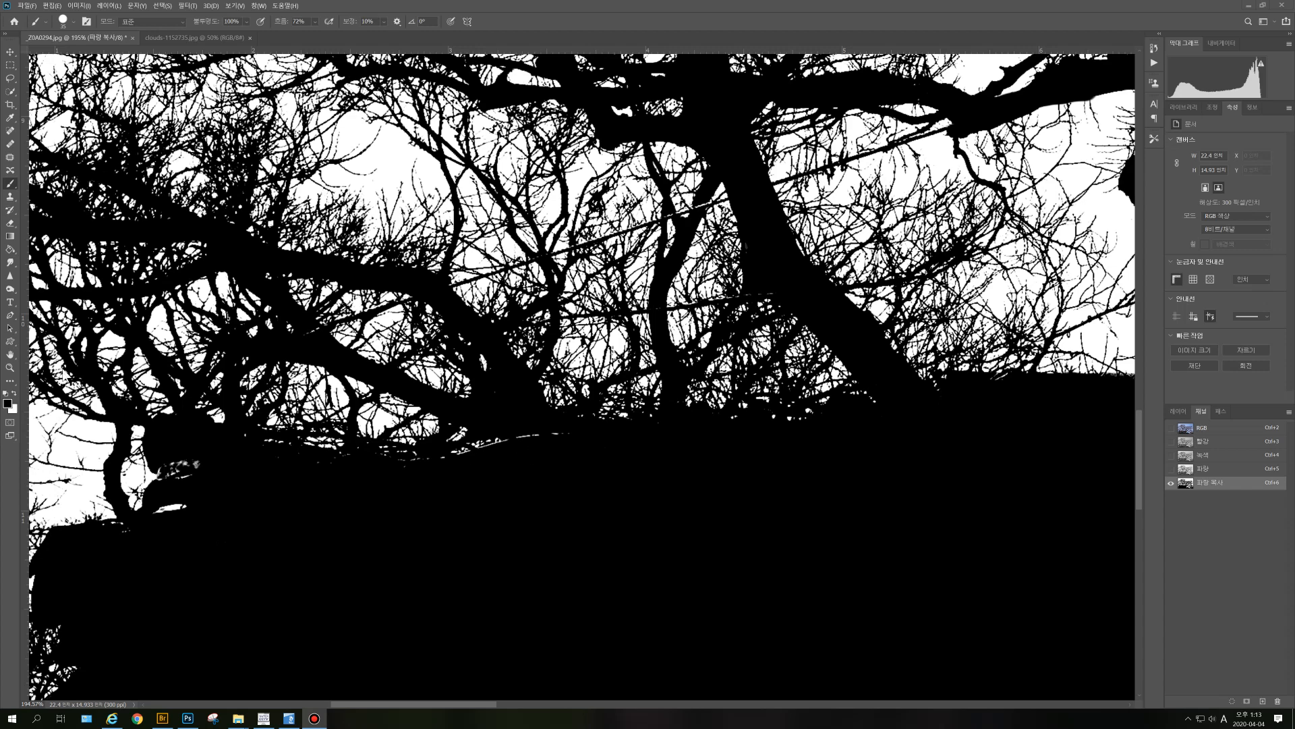
{"action": "left_click", "coordinate": [247, 500]}
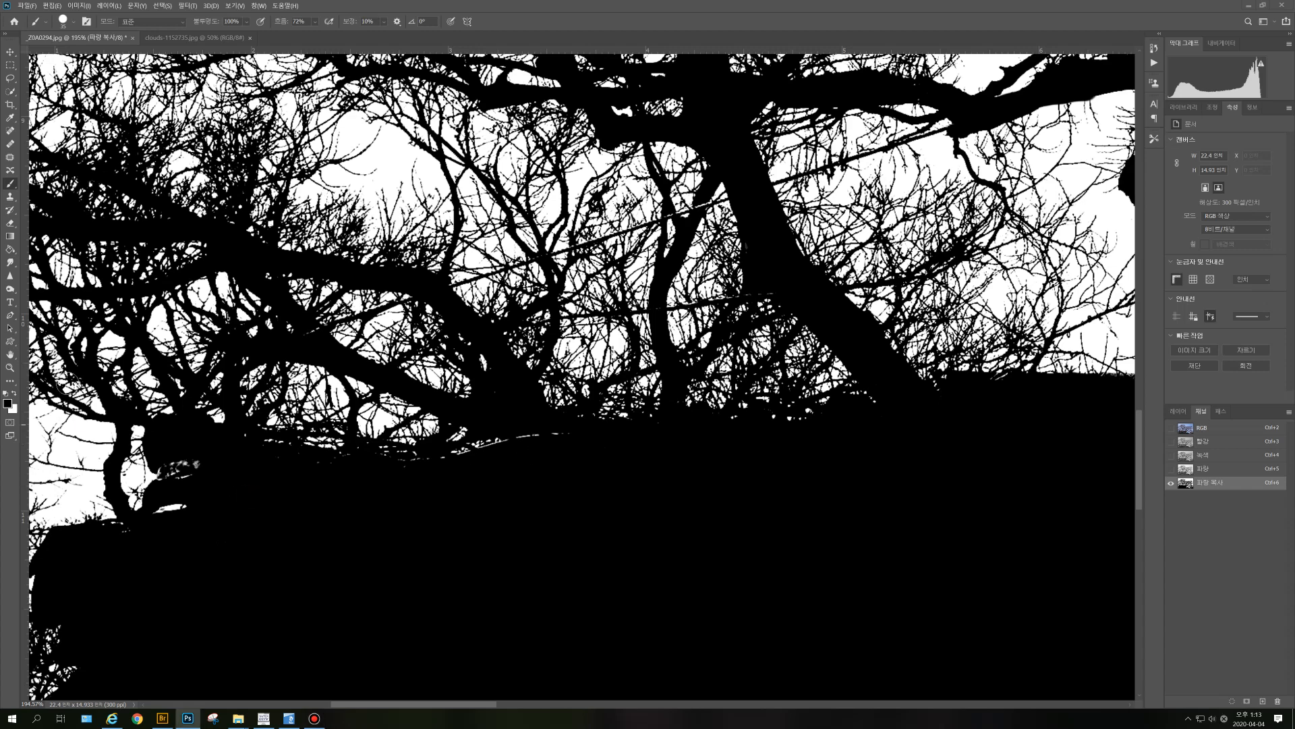
{"action": "double_click", "coordinate": [9, 355]}
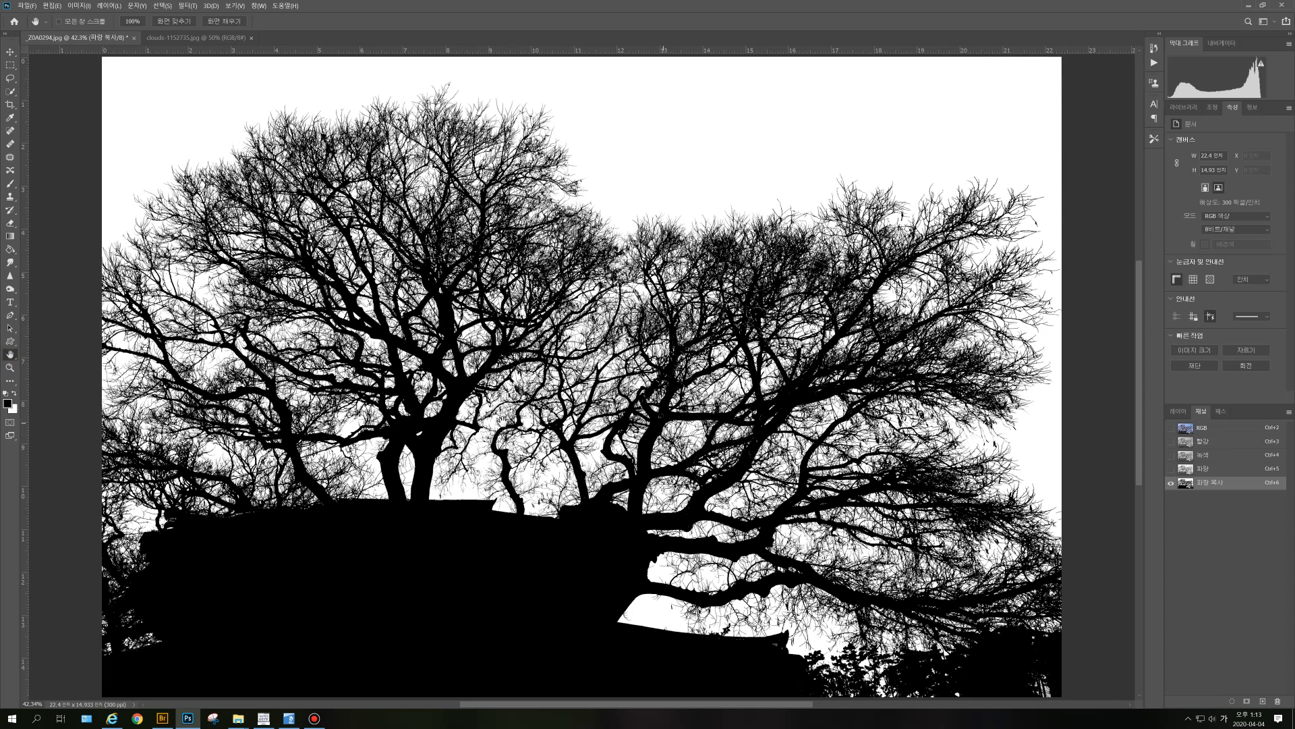
{"action": "left_click", "coordinate": [10, 184]}
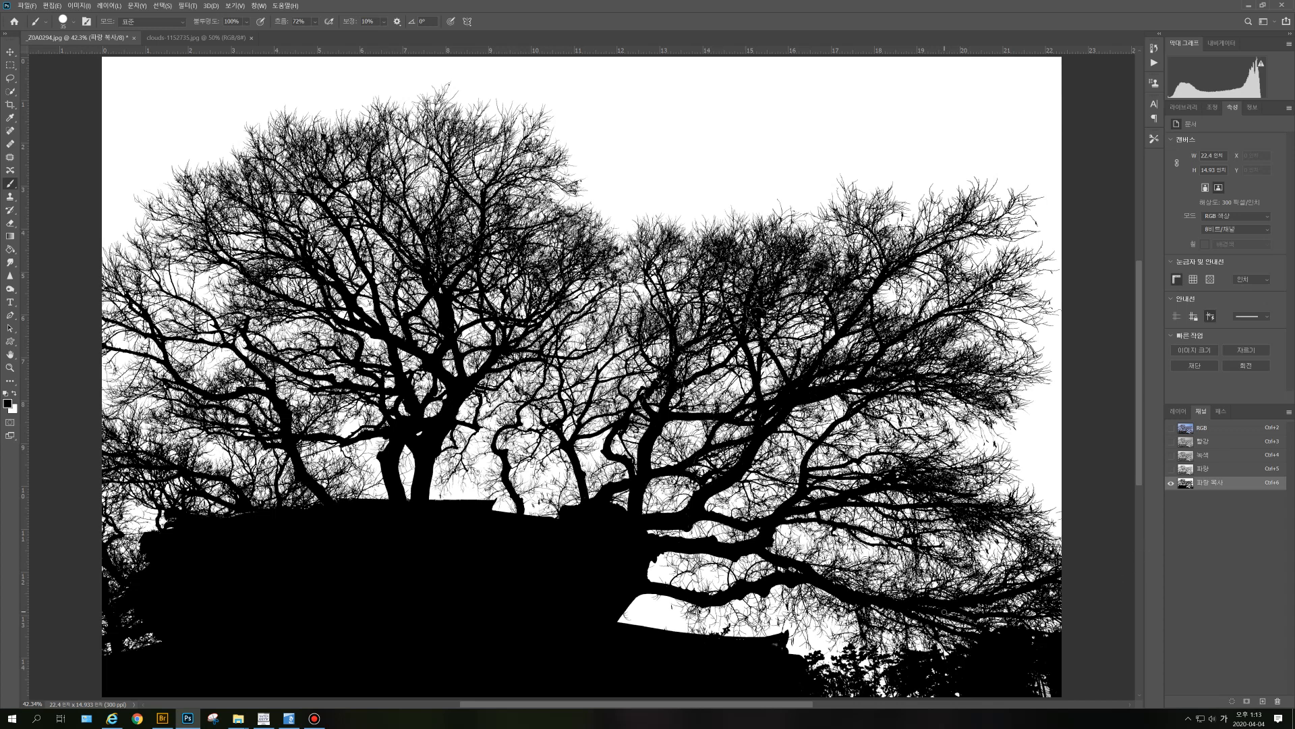
Step: Load the duplicated blue channel as a selection, restore the RGB composite, and turn the selection into a mask on the photo layer
{"action": "left_click", "coordinate": [1186, 484], "text": "ctrl"}
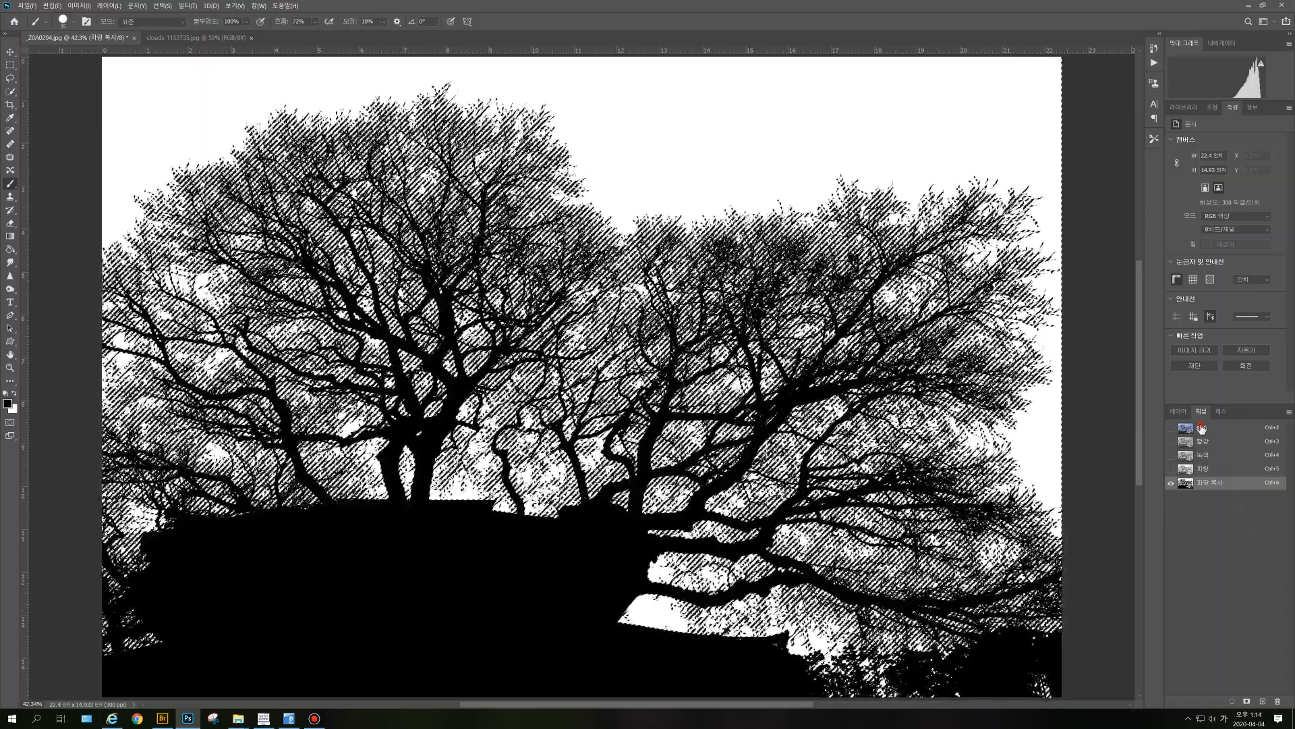
{"action": "left_click", "coordinate": [1201, 429]}
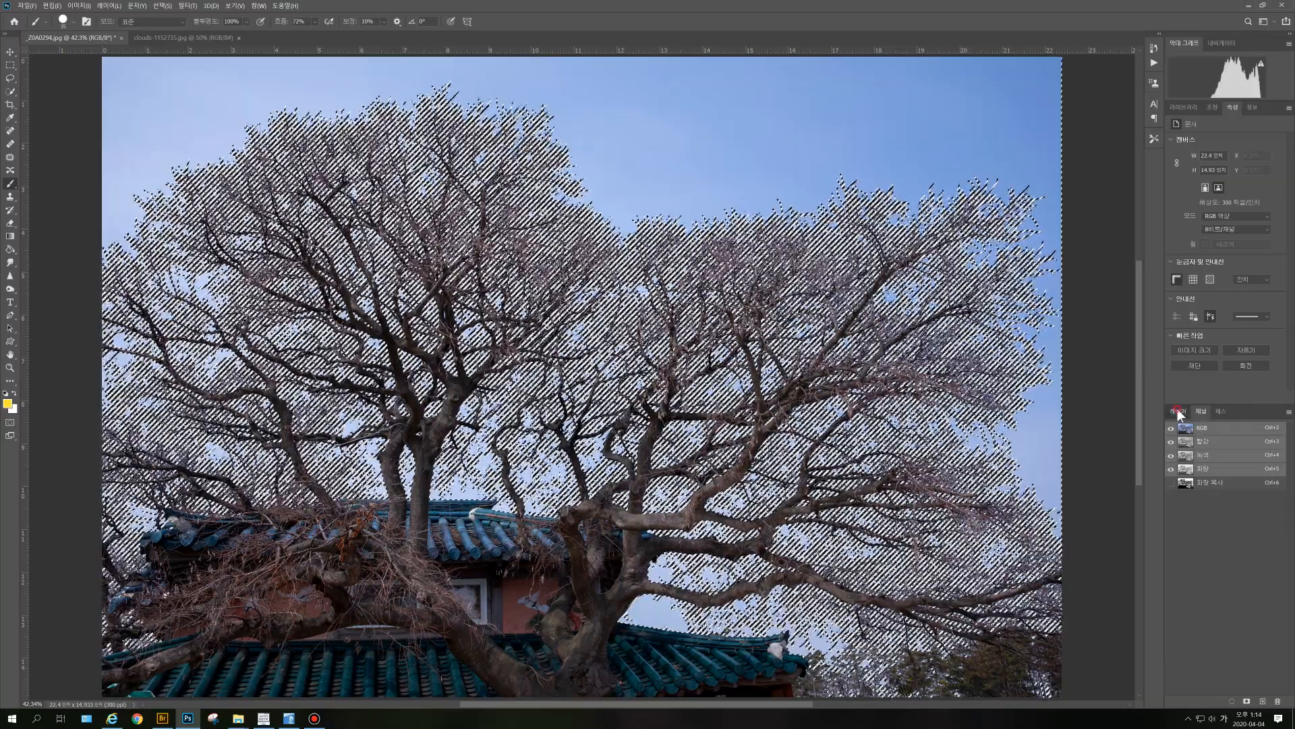
{"action": "left_click", "coordinate": [1178, 411]}
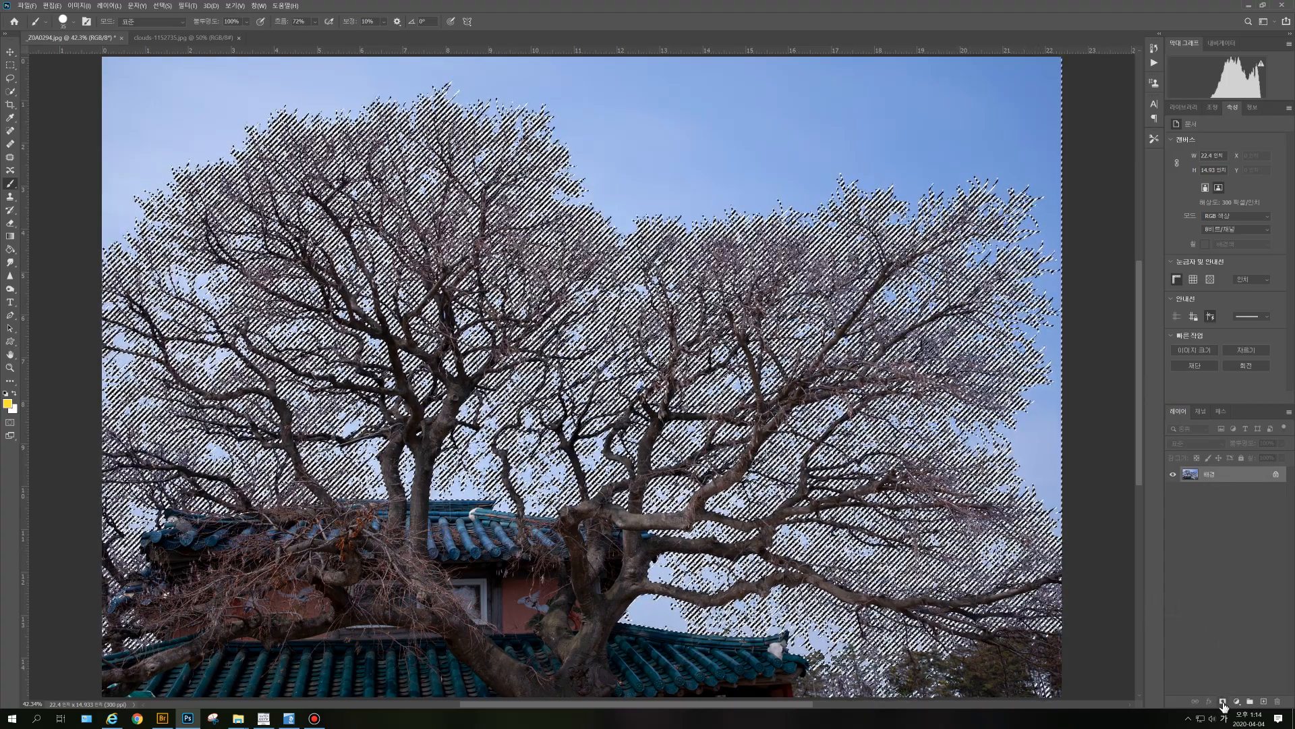
{"action": "left_click", "coordinate": [1223, 702]}
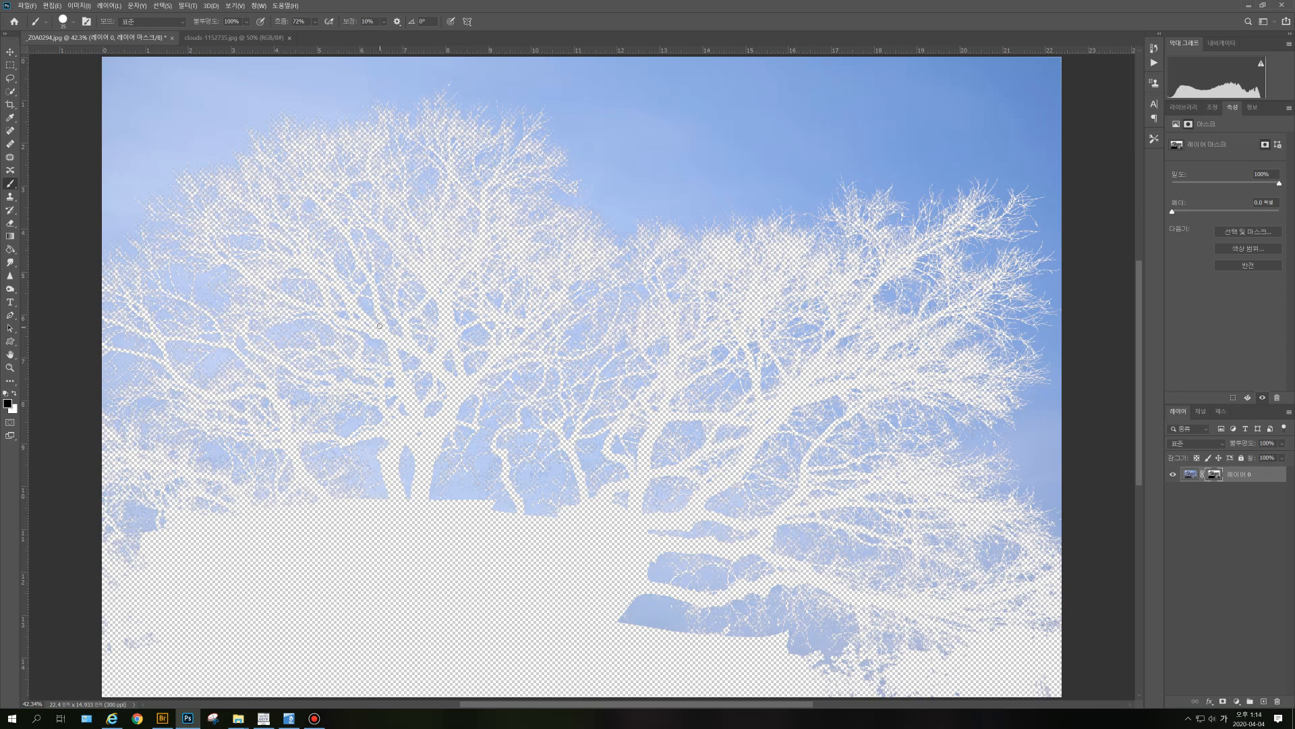
{"action": "left_click", "coordinate": [165, 6]}
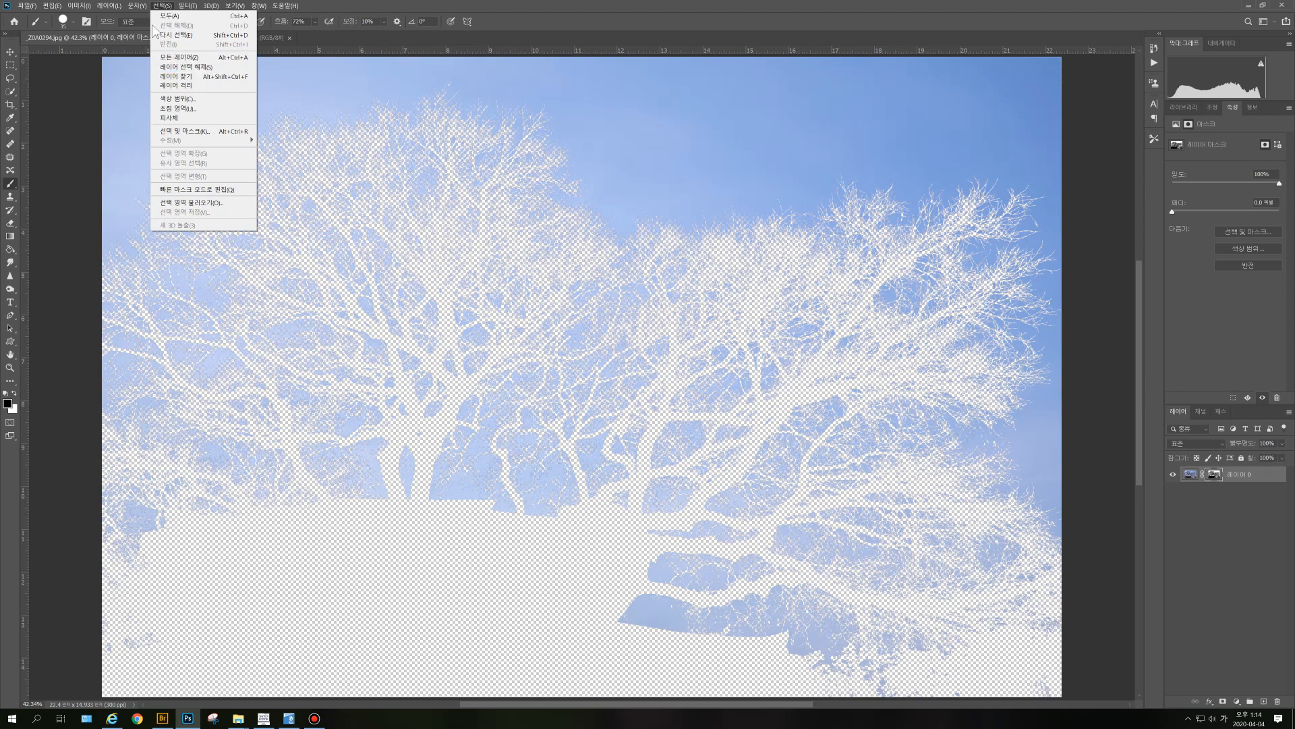
{"action": "left_click", "coordinate": [164, 8]}
{"action": "left_click", "coordinate": [80, 7]}
{"action": "mouse_move", "coordinate": [82, 31]}
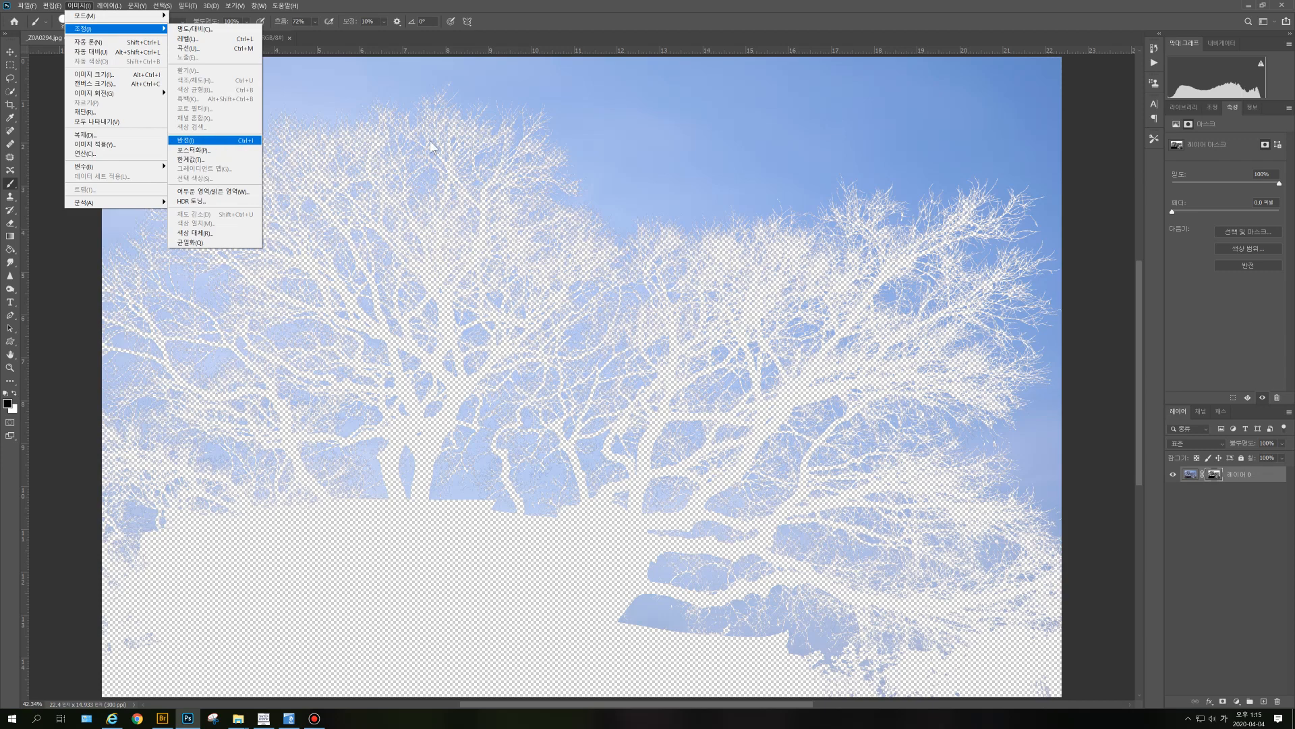
{"action": "left_click", "coordinate": [1094, 188]}
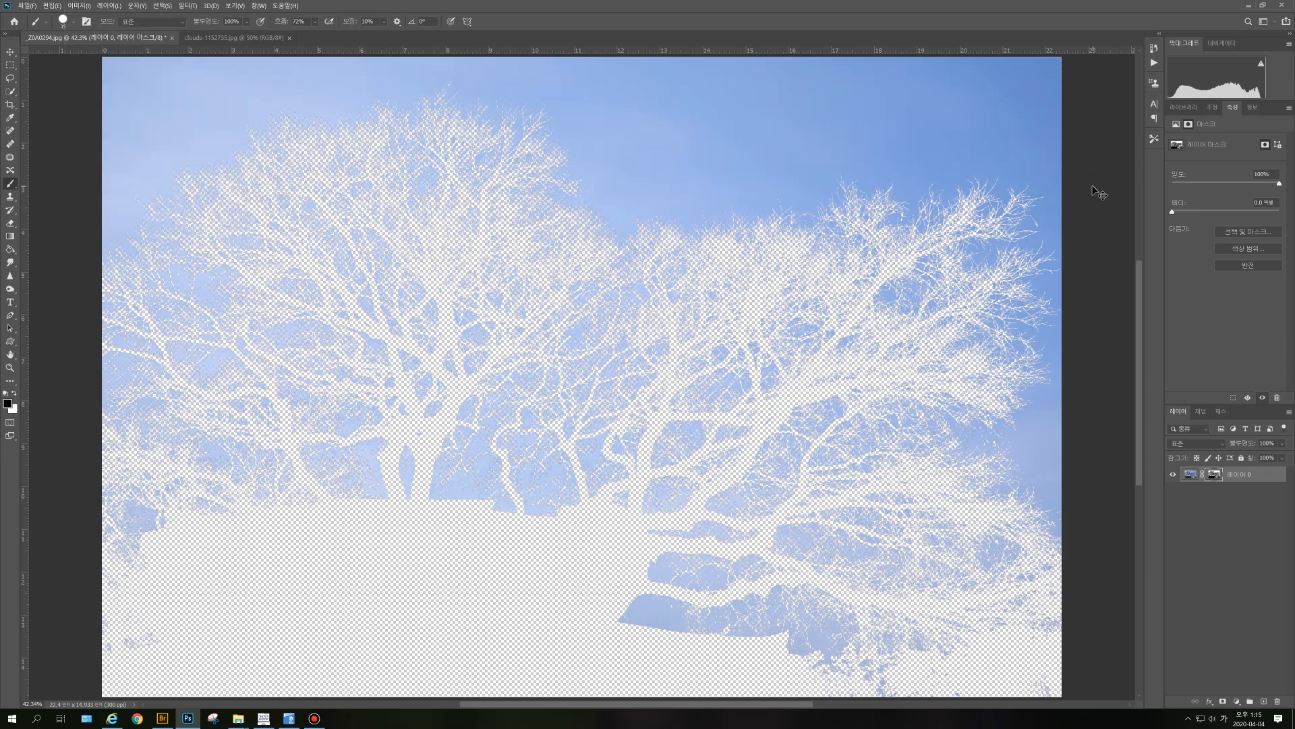
Step: Invert the photo layer's mask to hide the sky and reveal the tree and roof, and check the branch edges
{"action": "key", "text": "ctrl+i"}
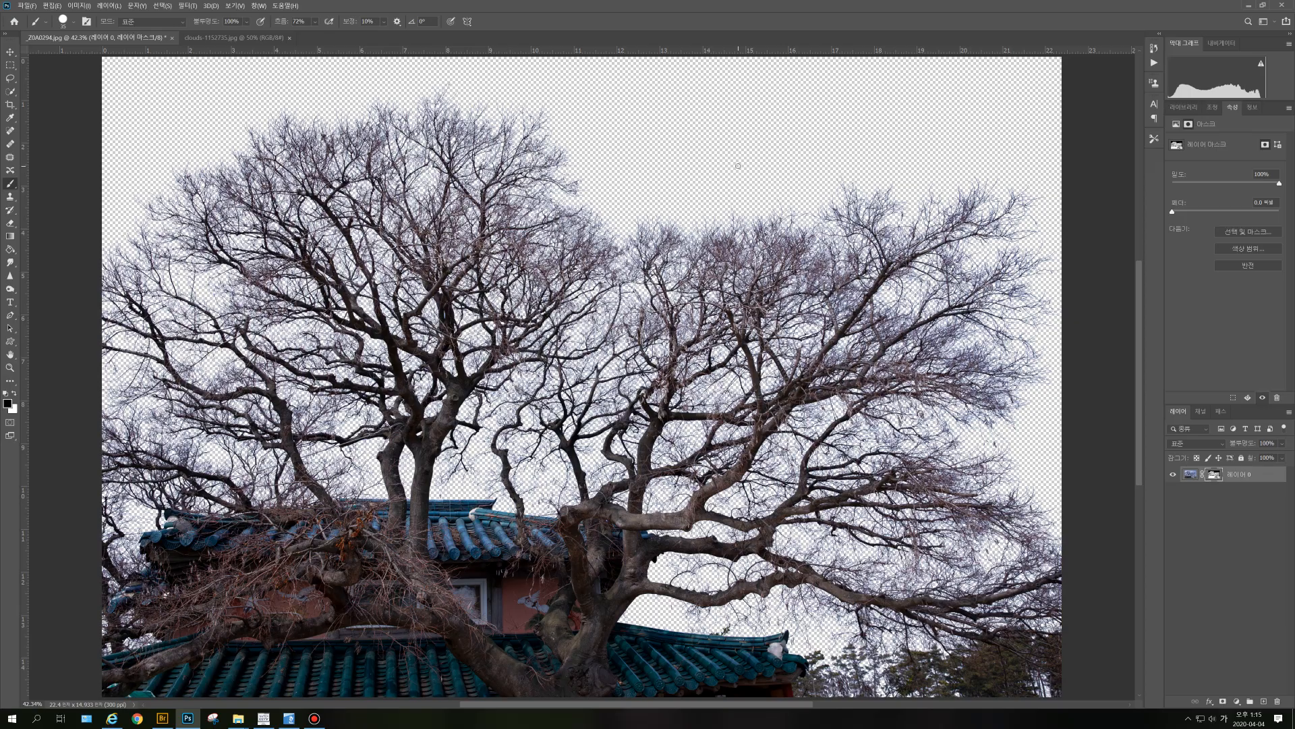
{"action": "scroll", "coordinate": [587, 268], "scroll_direction": "up", "scroll_amount": 5}
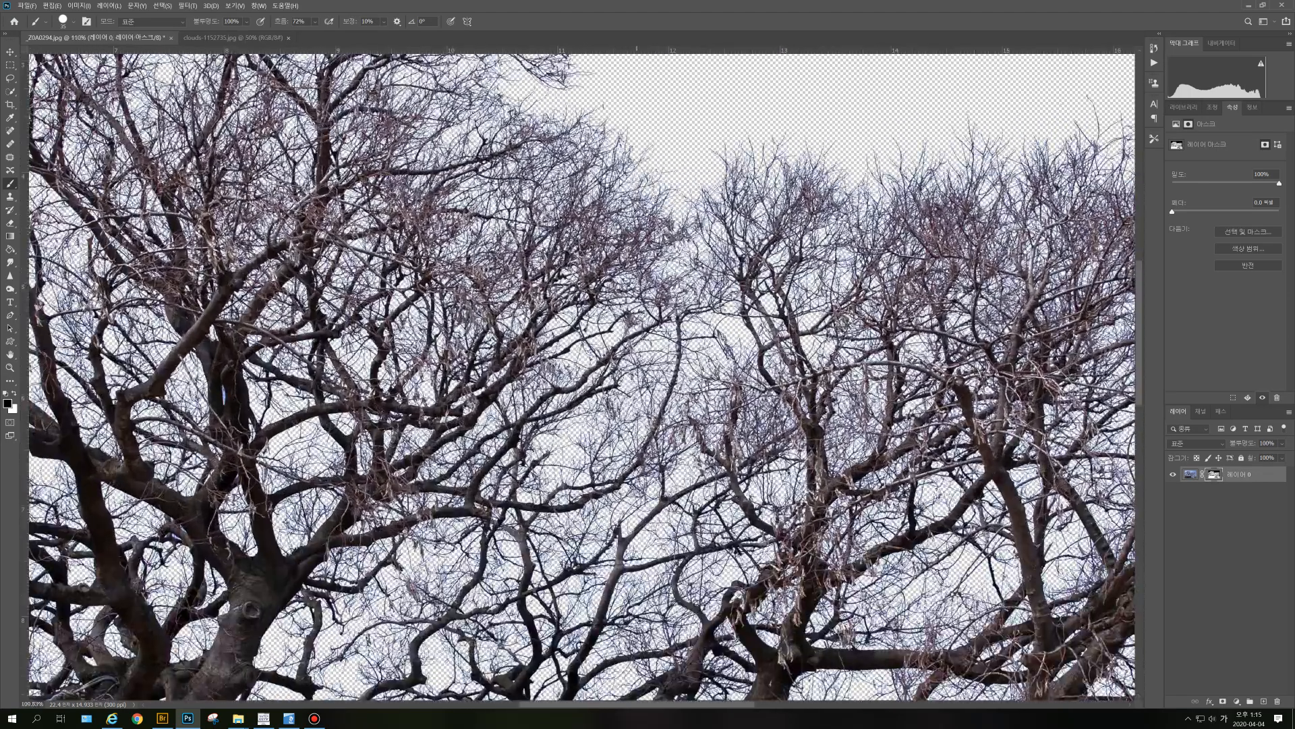
{"action": "scroll", "coordinate": [691, 202], "scroll_direction": "up", "scroll_amount": 2}
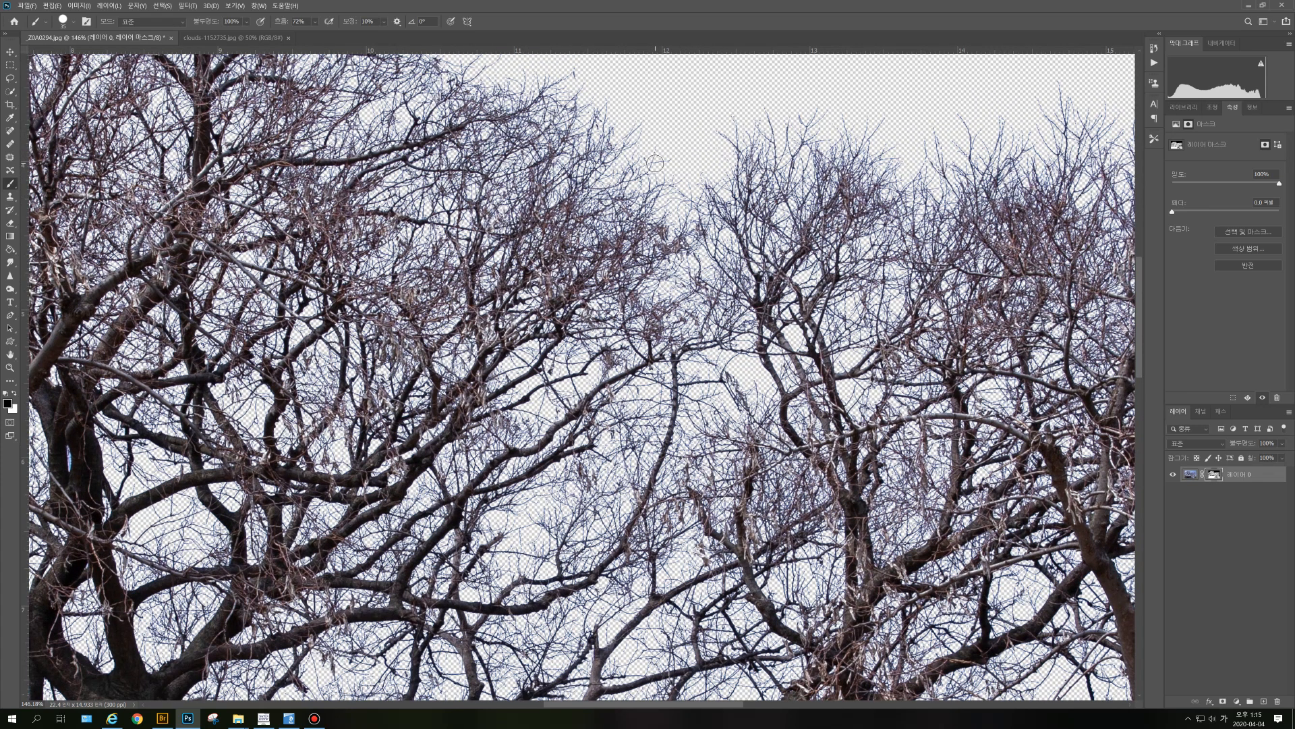
{"action": "scroll", "coordinate": [654, 163], "scroll_direction": "down", "scroll_amount": 7}
{"action": "scroll", "coordinate": [654, 163], "scroll_direction": "down", "scroll_amount": 2}
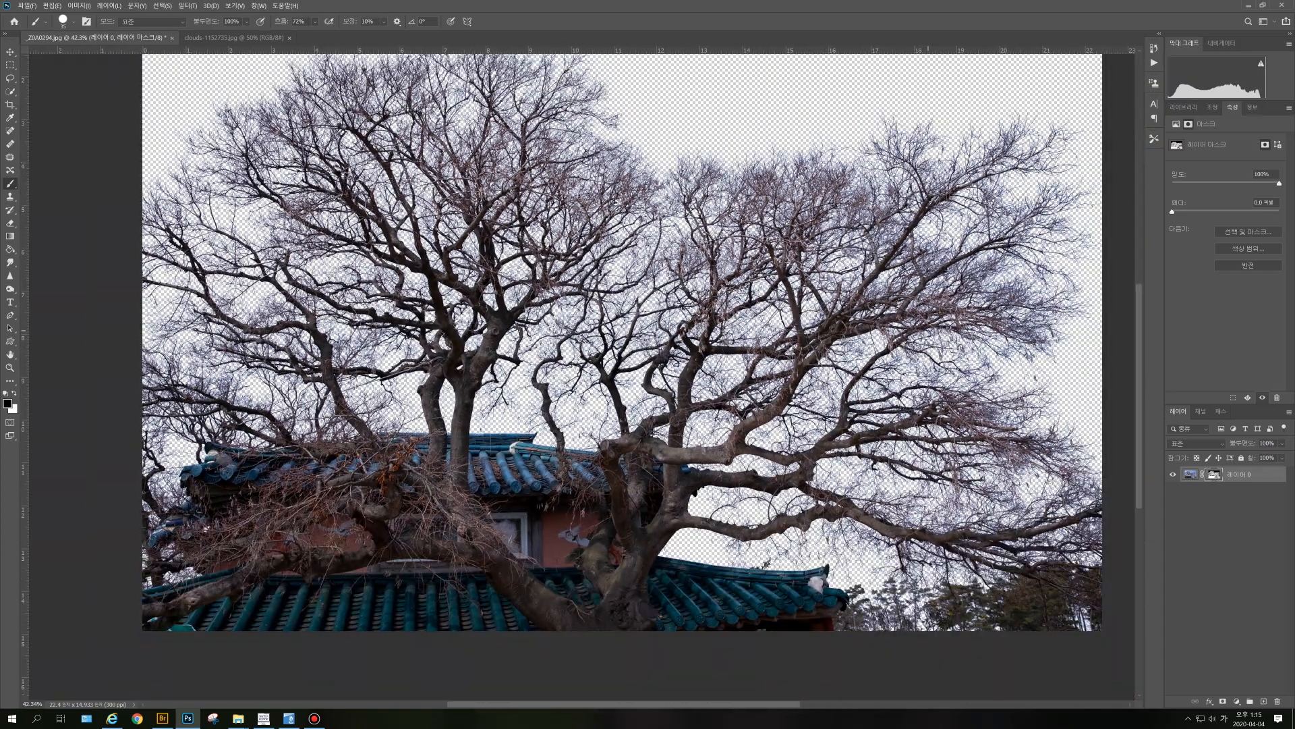
{"action": "scroll", "coordinate": [1139, 399], "scroll_direction": "down", "scroll_amount": 1}
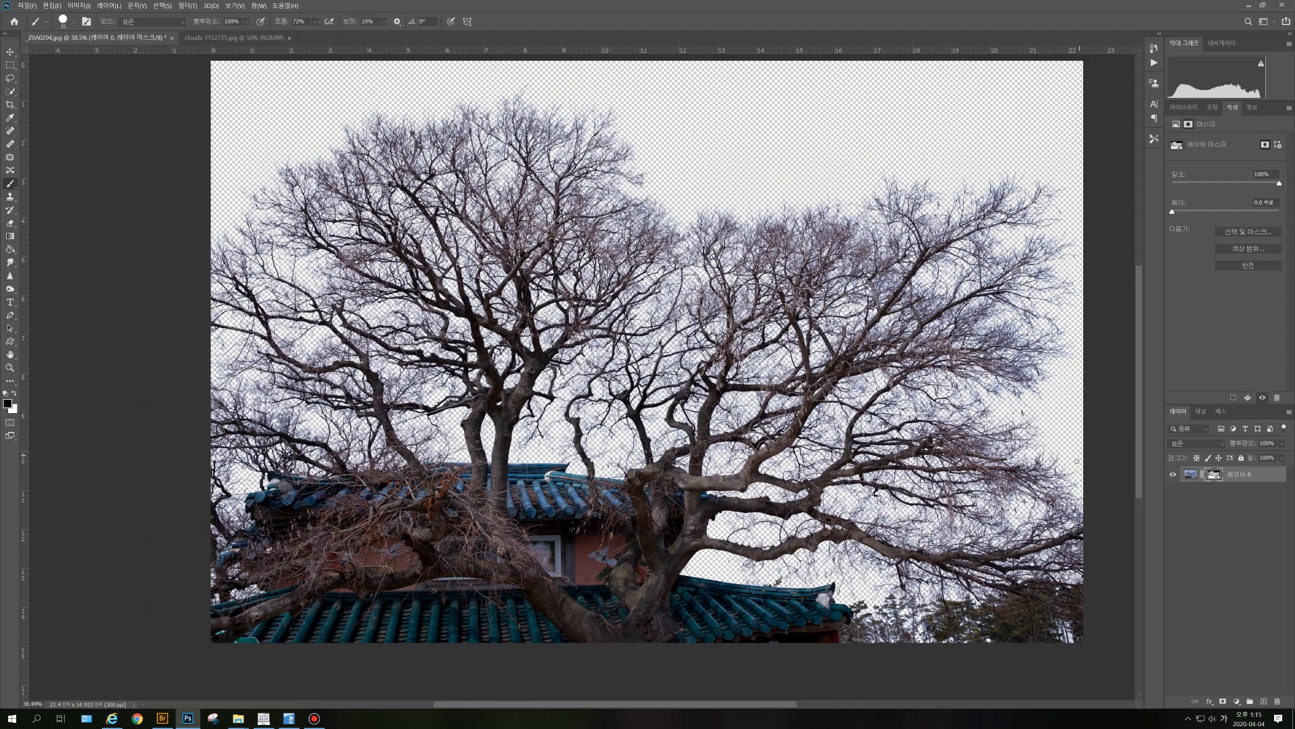
{"action": "left_click", "coordinate": [314, 718]}
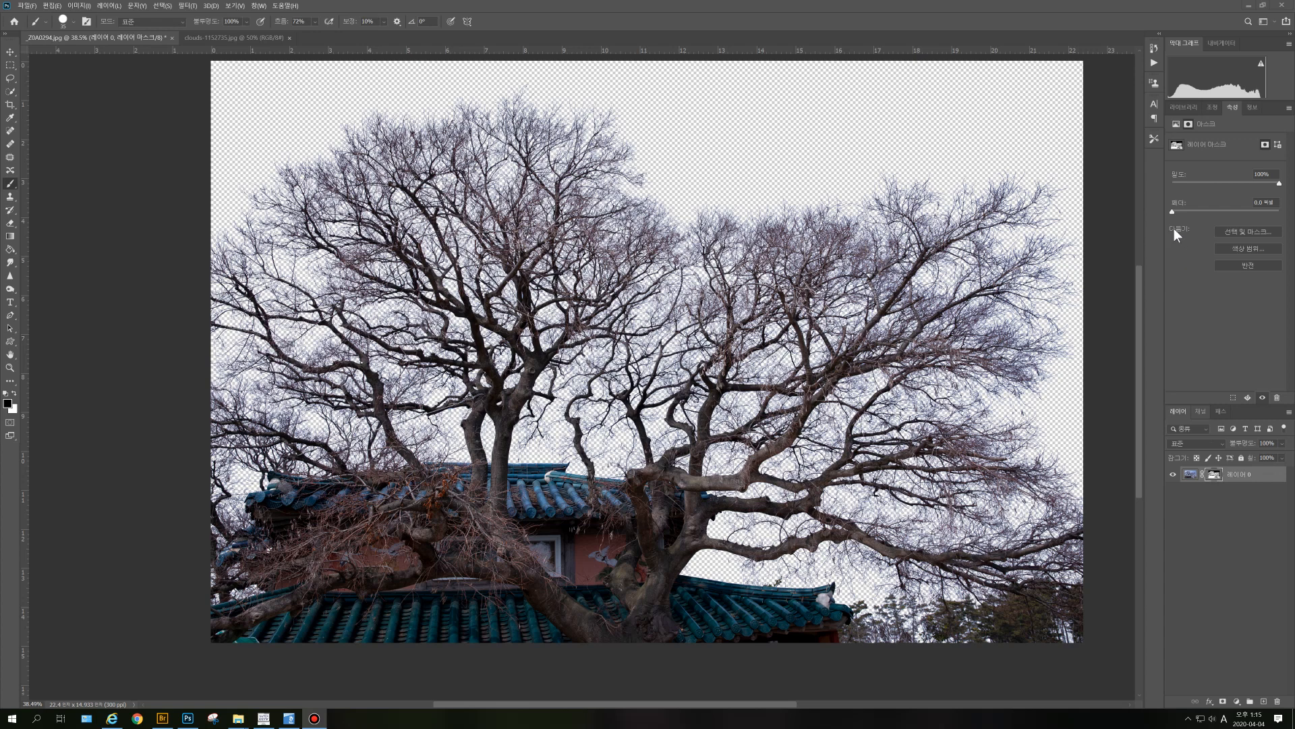
Step: Refine the mask along the outer branches of both tree crowns in Select and Mask, using the Overlay view
{"action": "left_click", "coordinate": [1248, 233]}
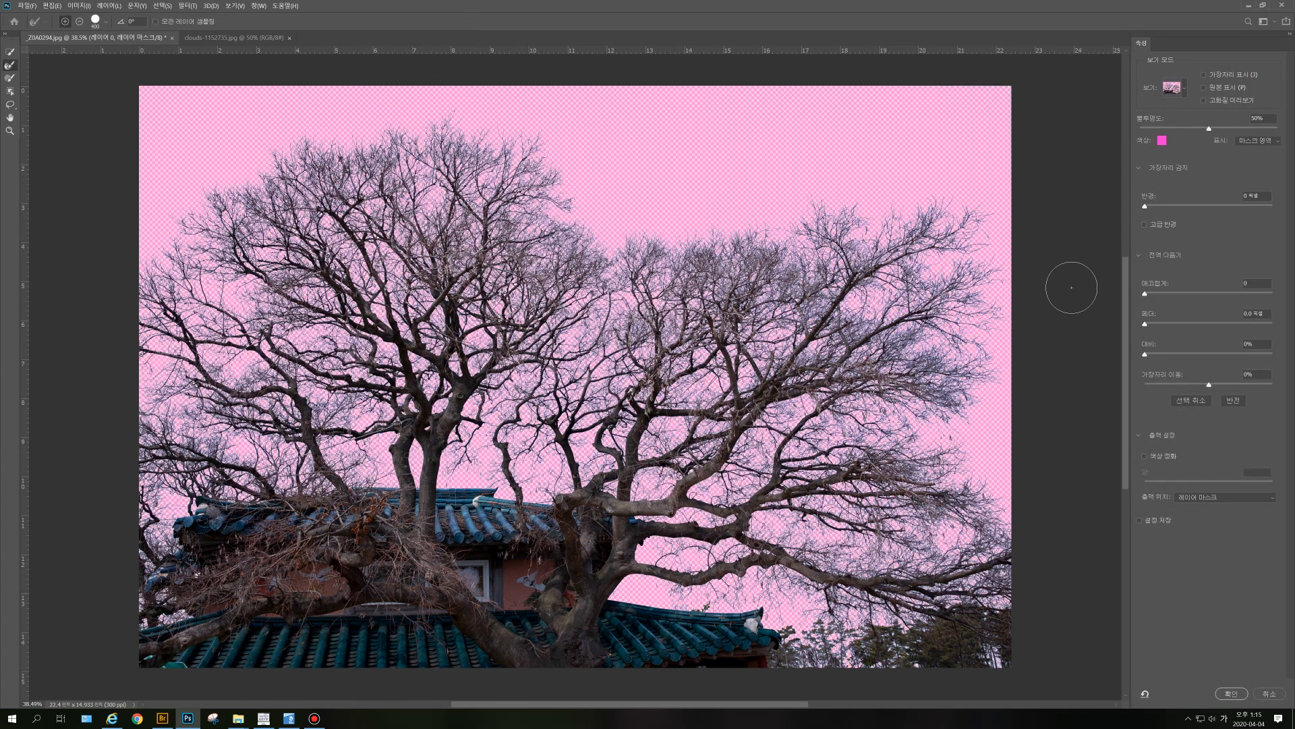
{"action": "left_click", "coordinate": [1184, 87]}
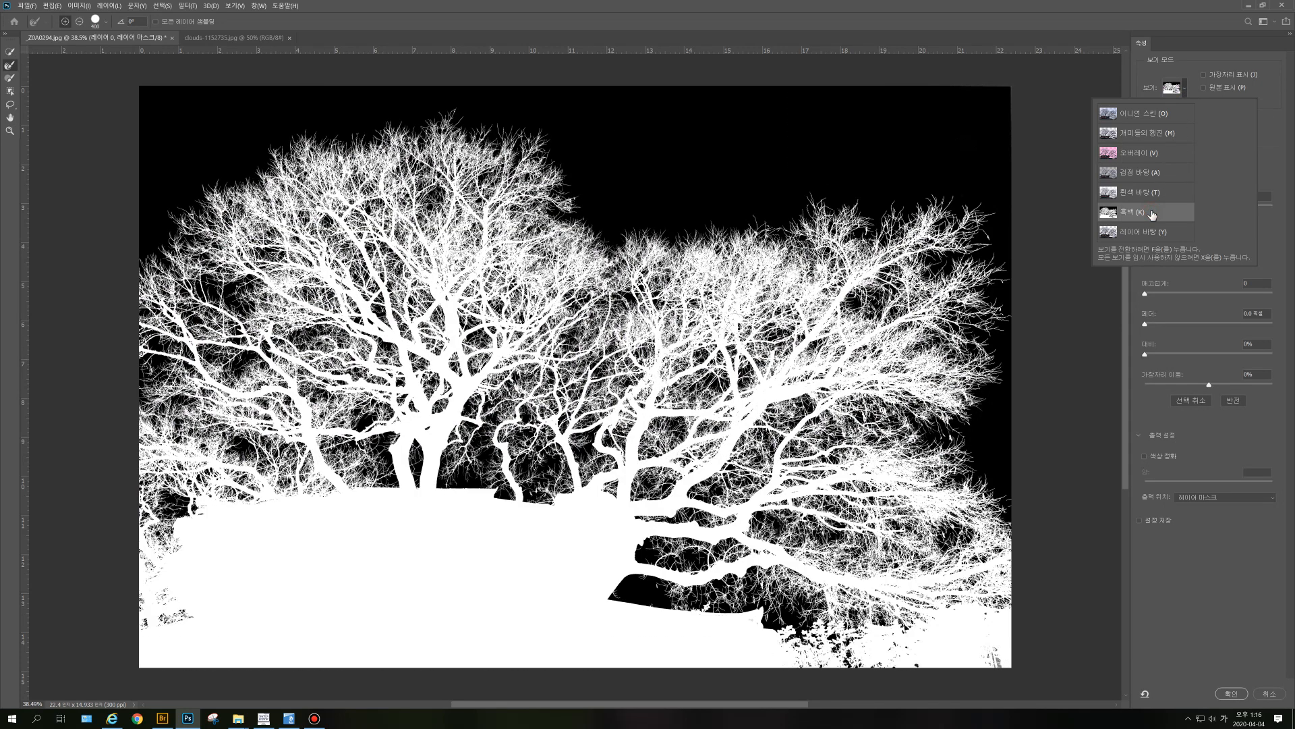
{"action": "left_click", "coordinate": [1136, 153]}
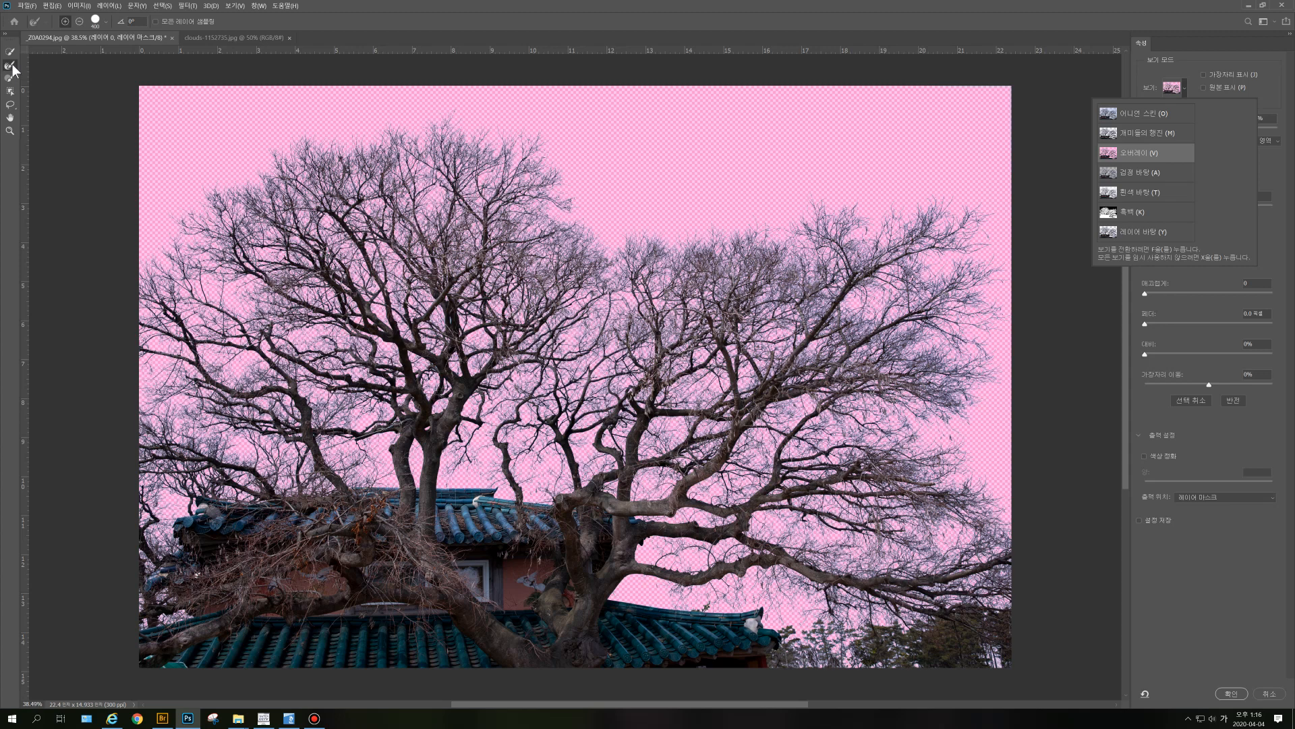
{"action": "left_click", "coordinate": [145, 271]}
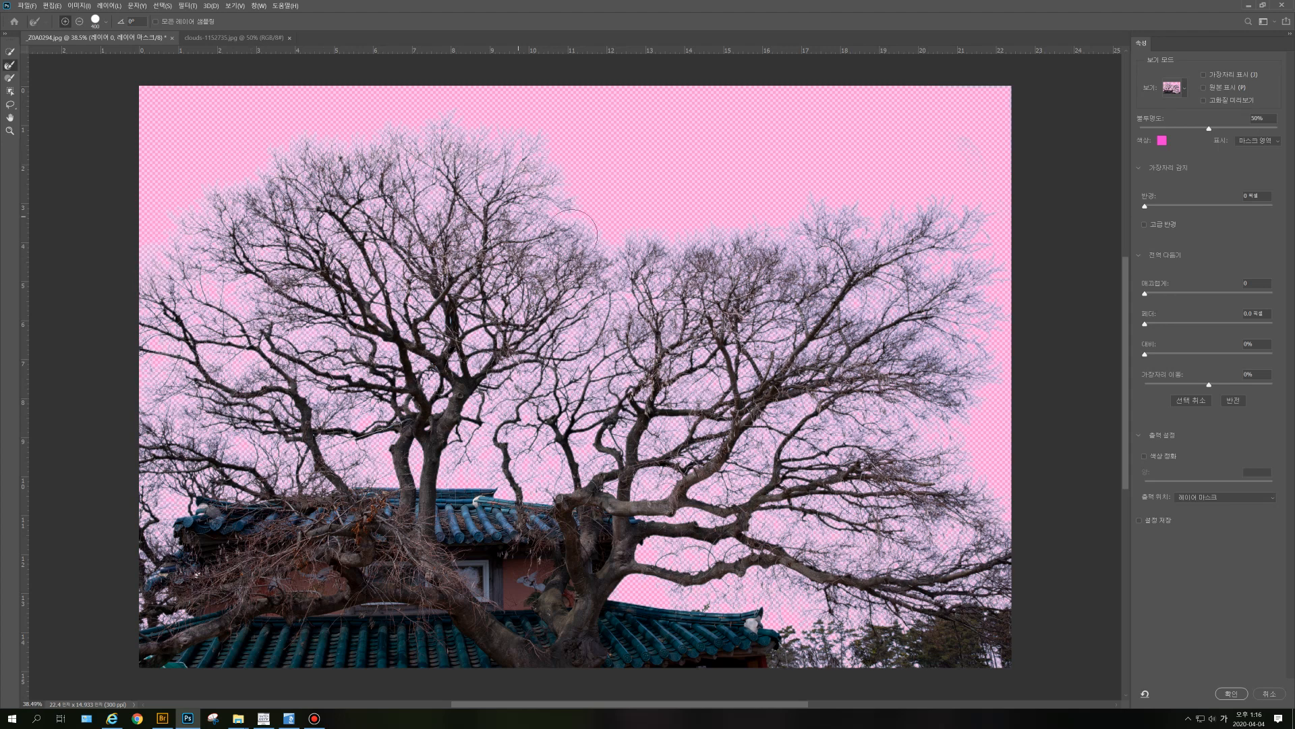
{"action": "mouse_move", "coordinate": [632, 246]}
{"action": "left_mouse_down"}
{"action": "mouse_move", "coordinate": [902, 215]}
{"action": "mouse_move", "coordinate": [975, 223]}
{"action": "mouse_move", "coordinate": [978, 358]}
{"action": "mouse_move", "coordinate": [948, 413]}
{"action": "mouse_move", "coordinate": [945, 466]}
{"action": "mouse_move", "coordinate": [982, 506]}
{"action": "mouse_move", "coordinate": [1023, 434]}
{"action": "mouse_move", "coordinate": [1014, 388]}
{"action": "left_mouse_up"}
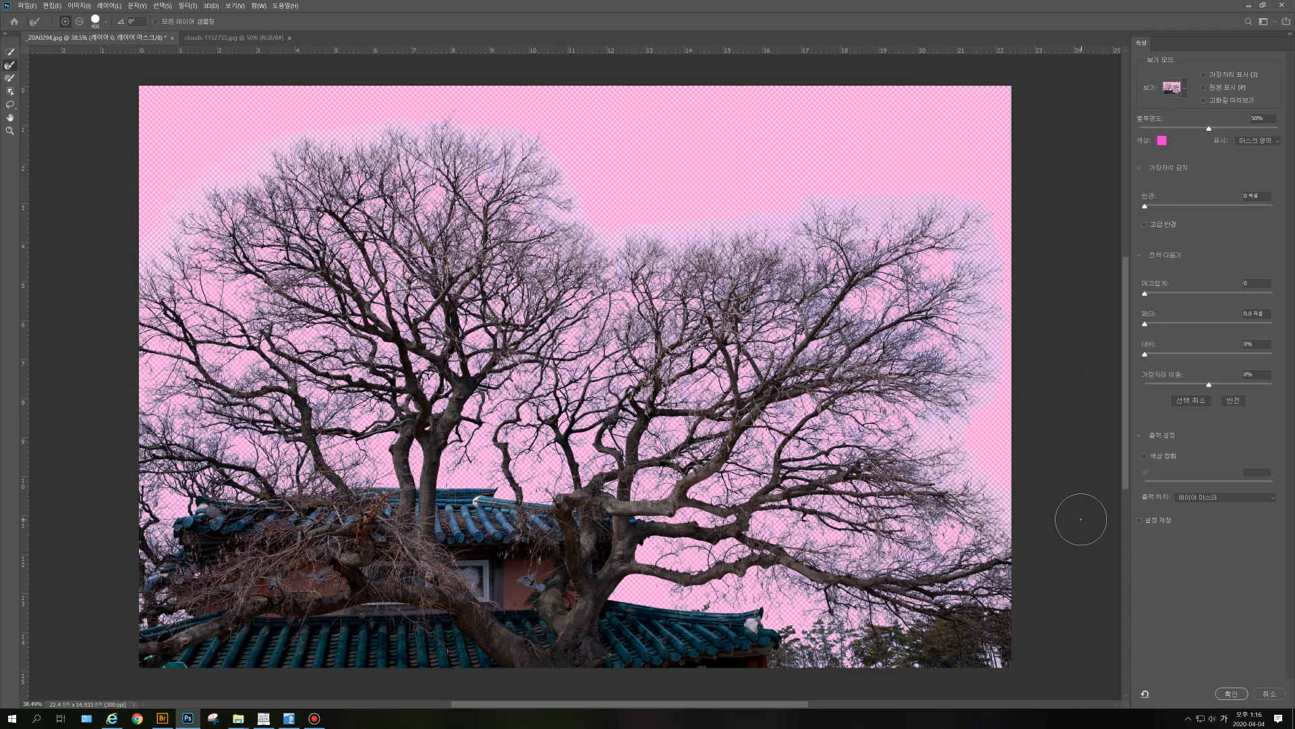
{"action": "left_click", "coordinate": [1230, 695]}
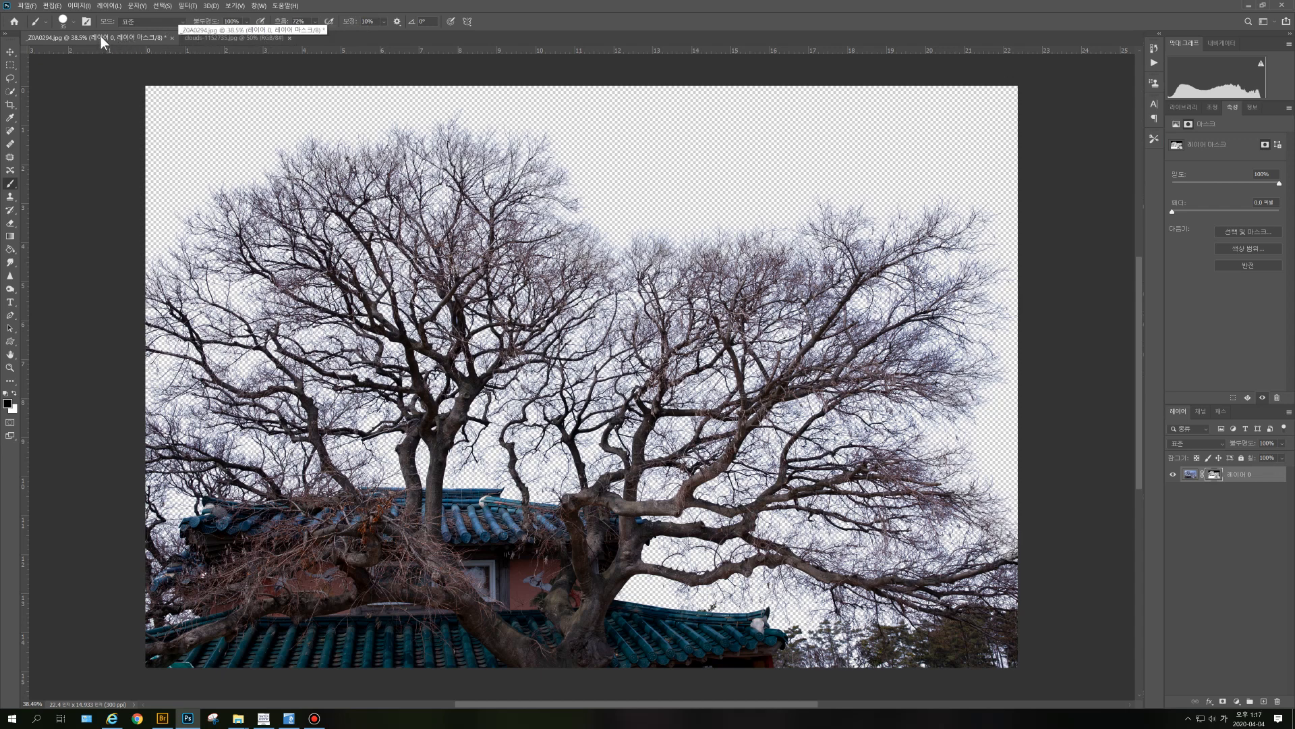
Step: Copy the heart-shaped cloud image into the tree photo document as a new layer with the Move tool
{"action": "left_click", "coordinate": [225, 38]}
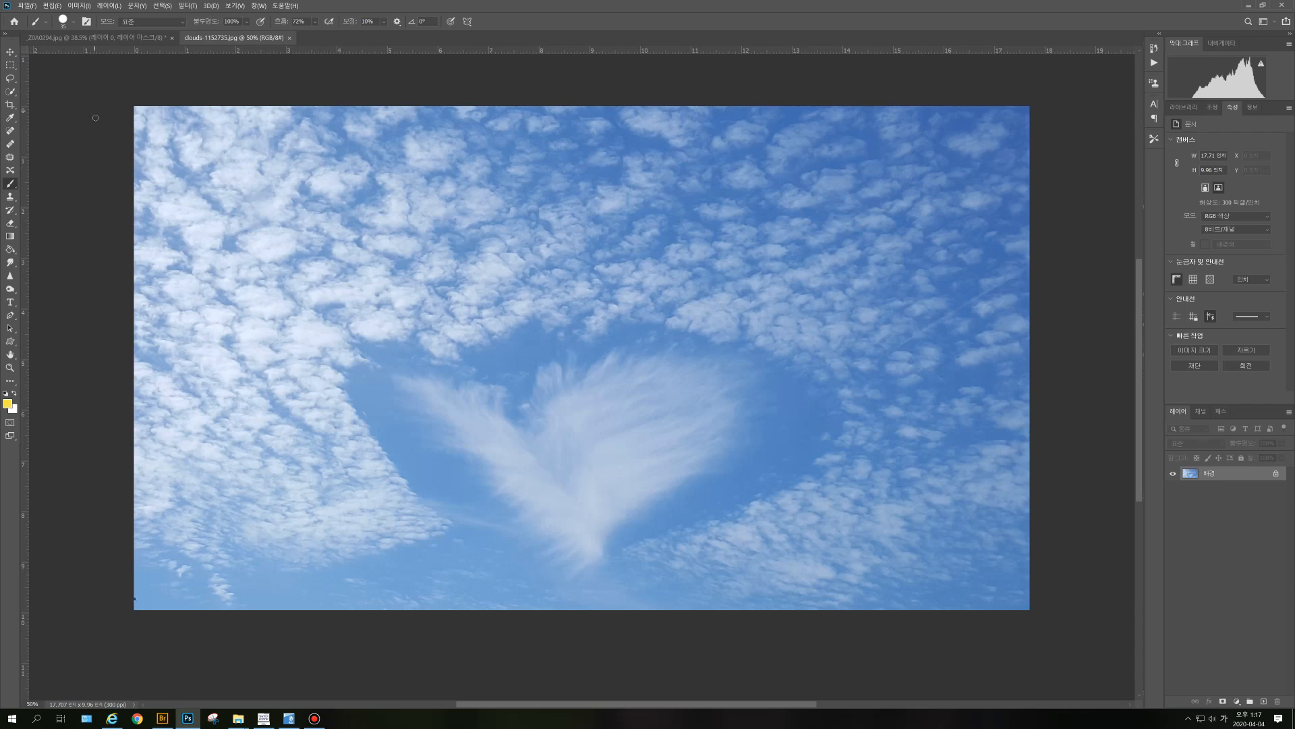
{"action": "left_click", "coordinate": [10, 52]}
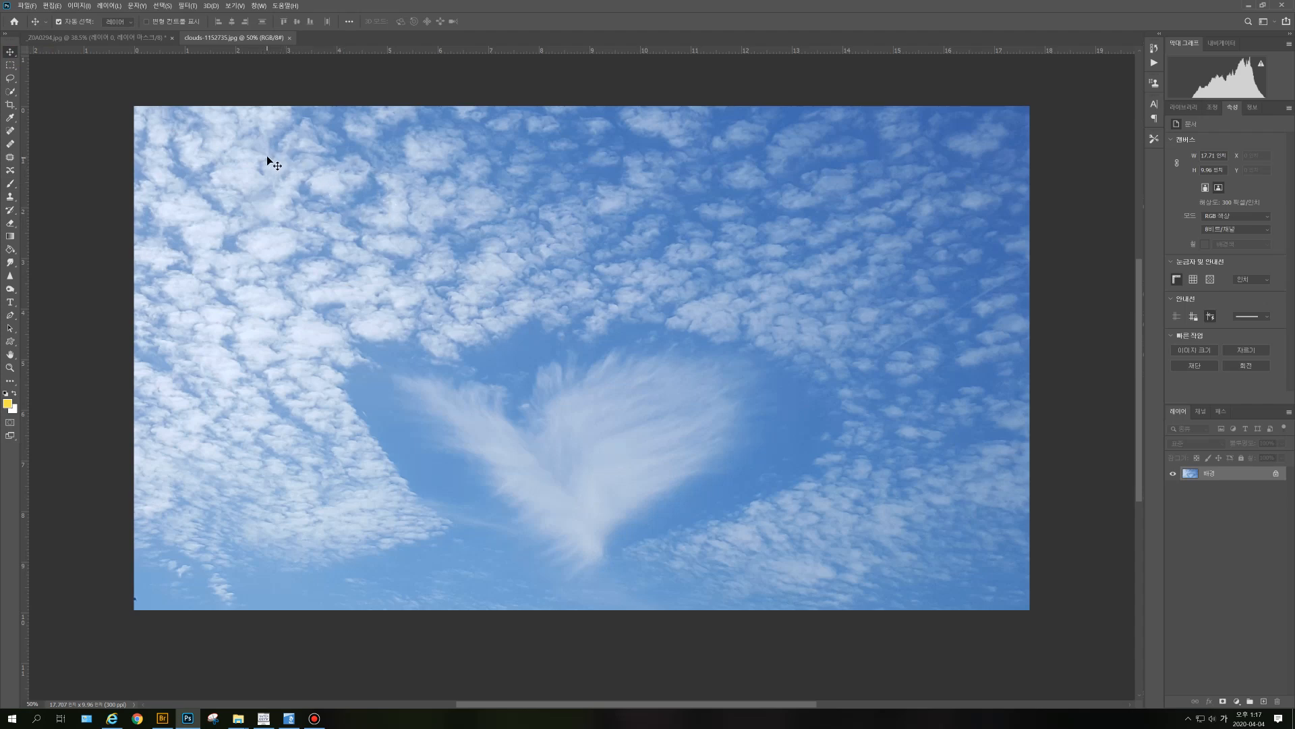
{"action": "left_click_drag", "start_coordinate": [256, 146], "coordinate": [562, 434]}
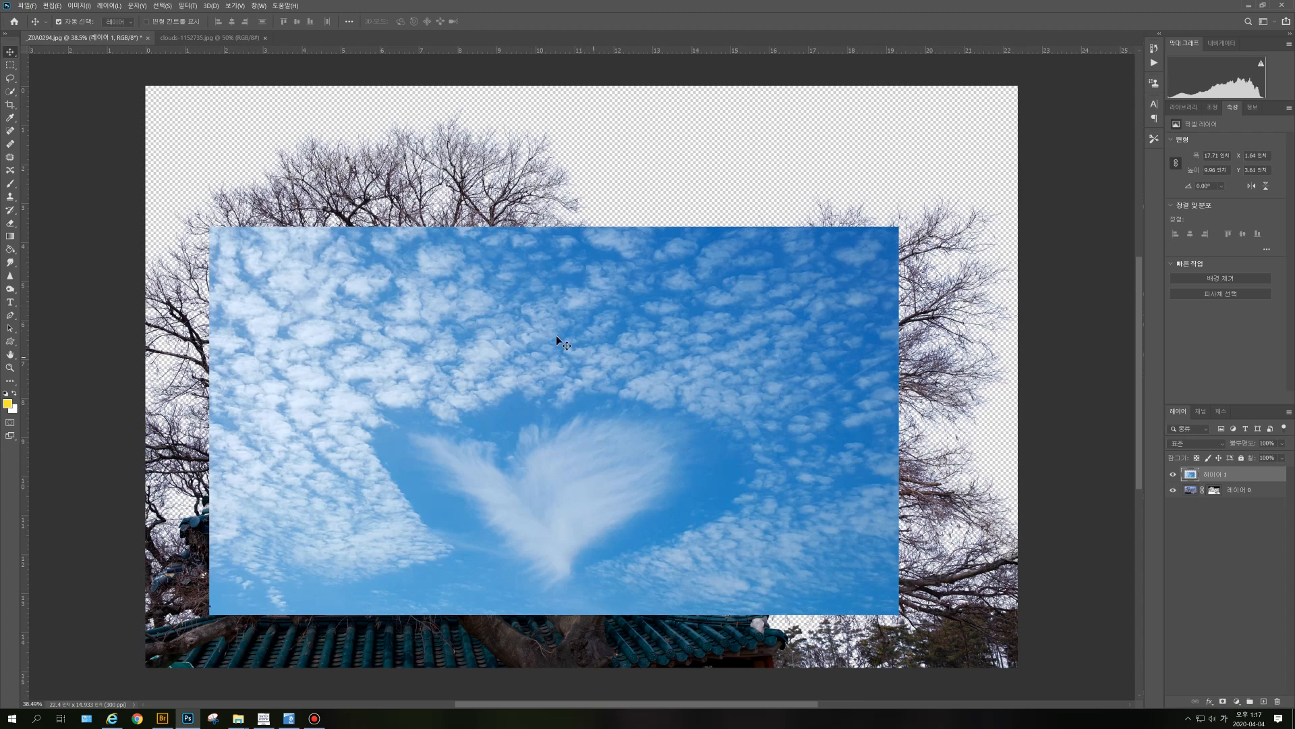
Step: Scale the cloud layer proportionally to about 152% to cover the whole canvas, and place it beneath the masked tree layer
{"action": "scroll", "coordinate": [557, 335], "scroll_direction": "down", "scroll_amount": 4}
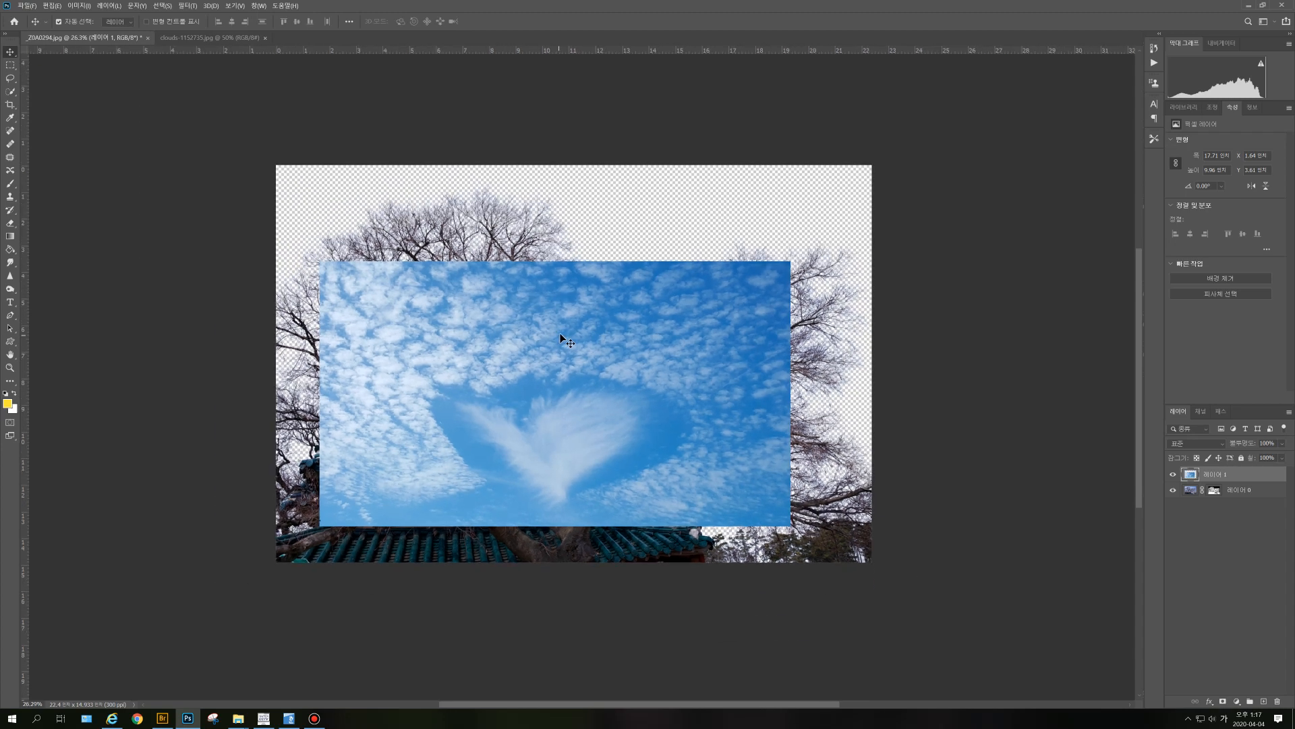
{"action": "scroll", "coordinate": [560, 333], "scroll_direction": "down", "scroll_amount": 1}
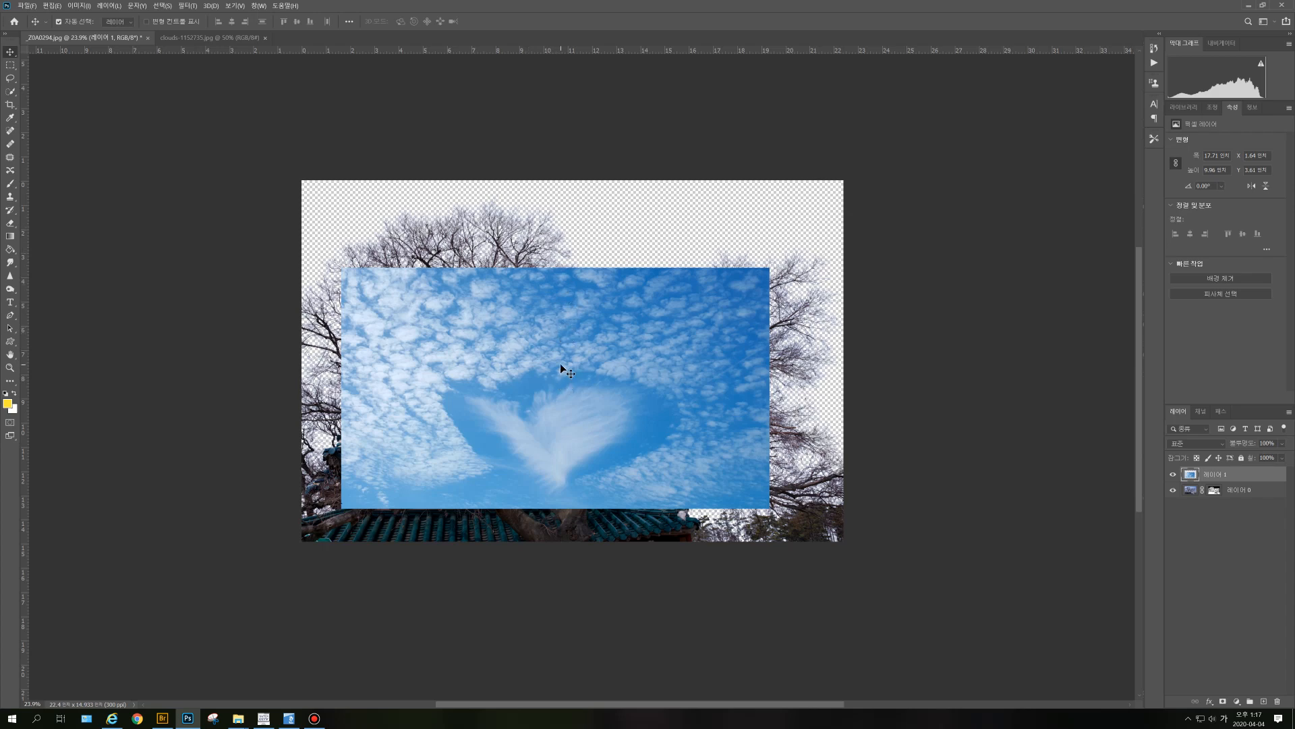
{"action": "key", "text": "ctrl"}
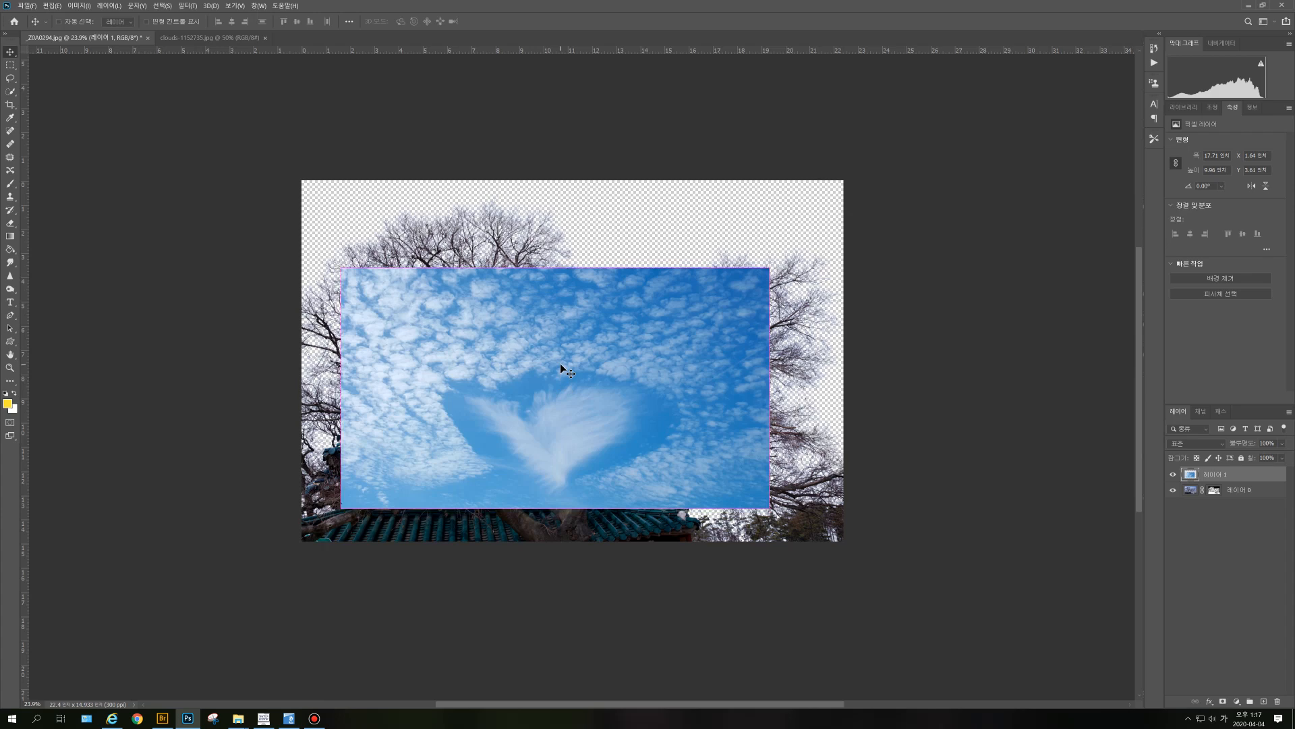
{"action": "key", "text": "ctrl+t"}
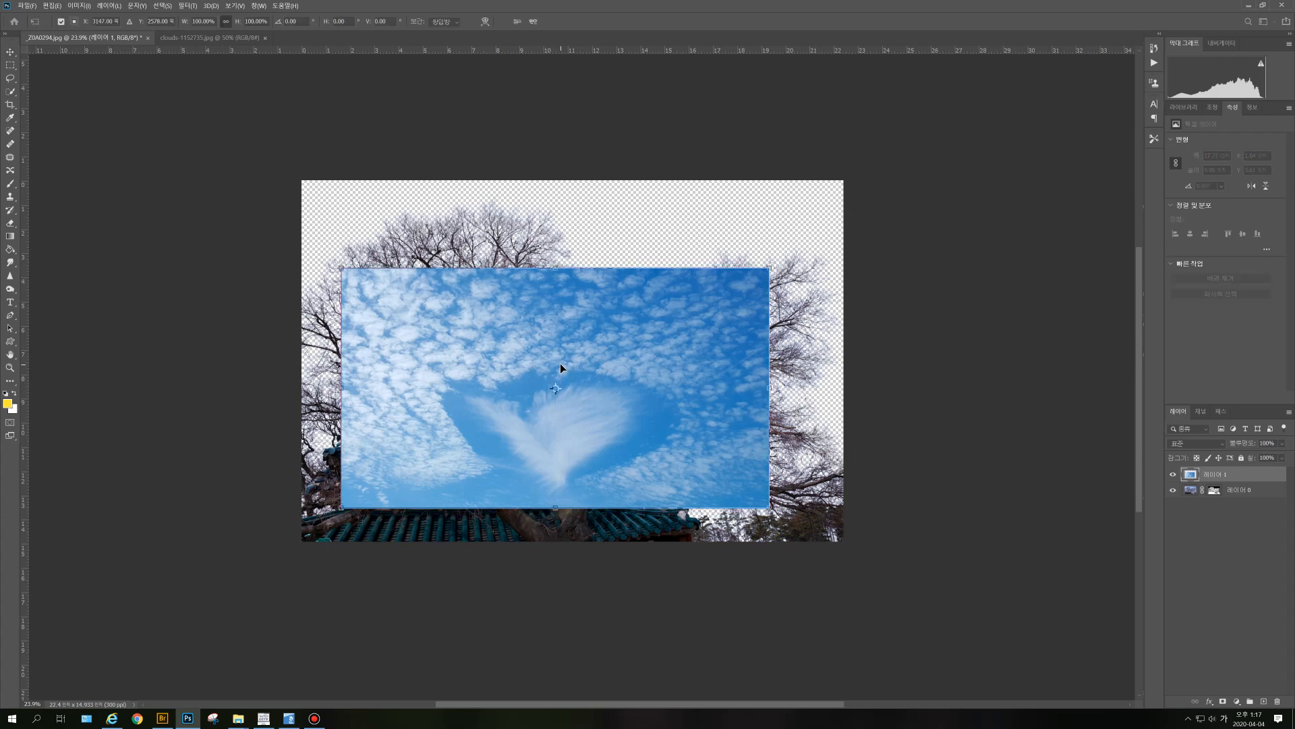
{"action": "left_click_drag", "start_coordinate": [769, 269], "coordinate": [849, 223]}
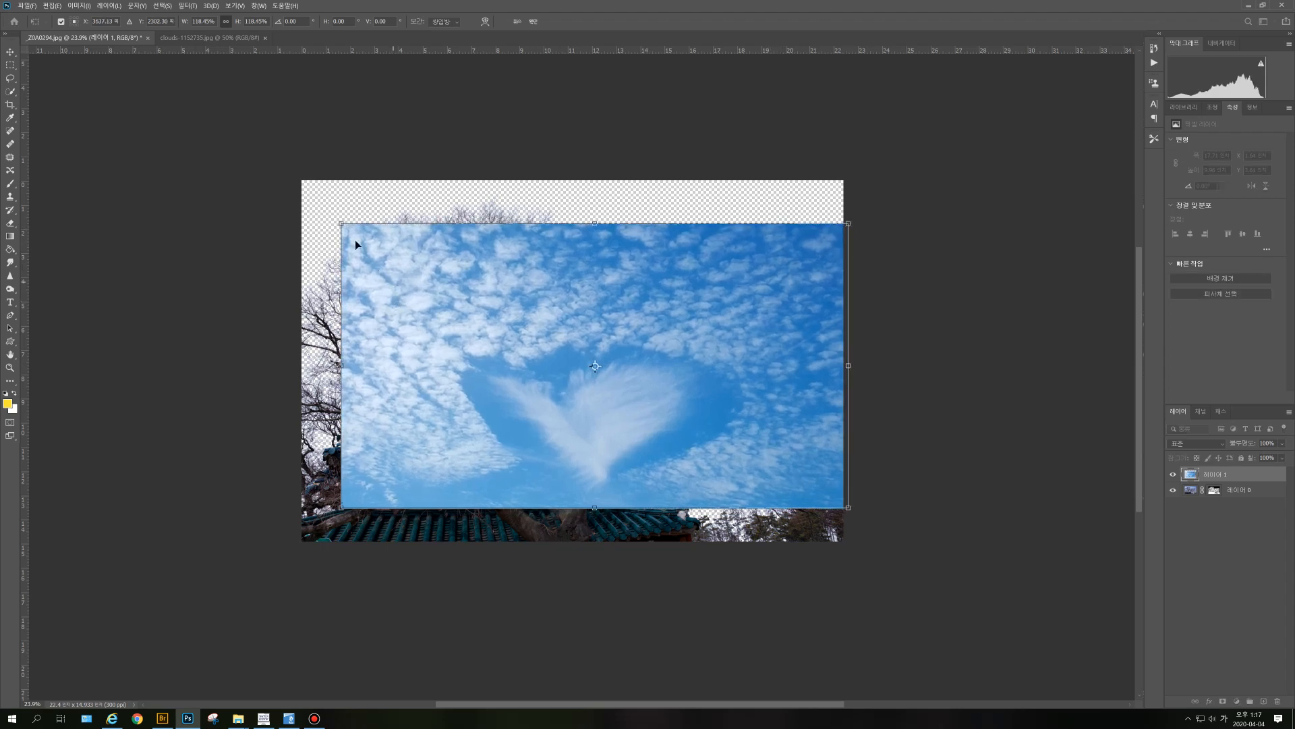
{"action": "left_click_drag", "start_coordinate": [342, 223], "coordinate": [282, 190]}
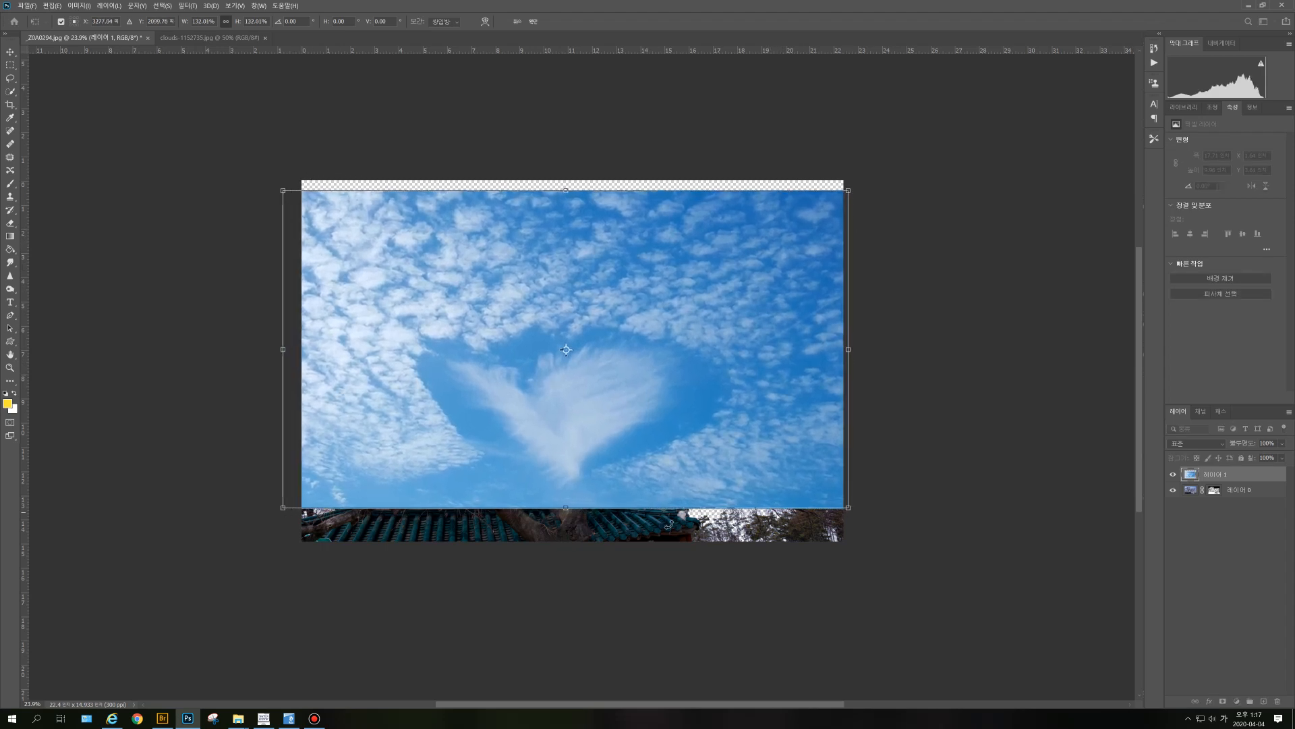
{"action": "left_click_drag", "start_coordinate": [579, 512], "coordinate": [581, 547]}
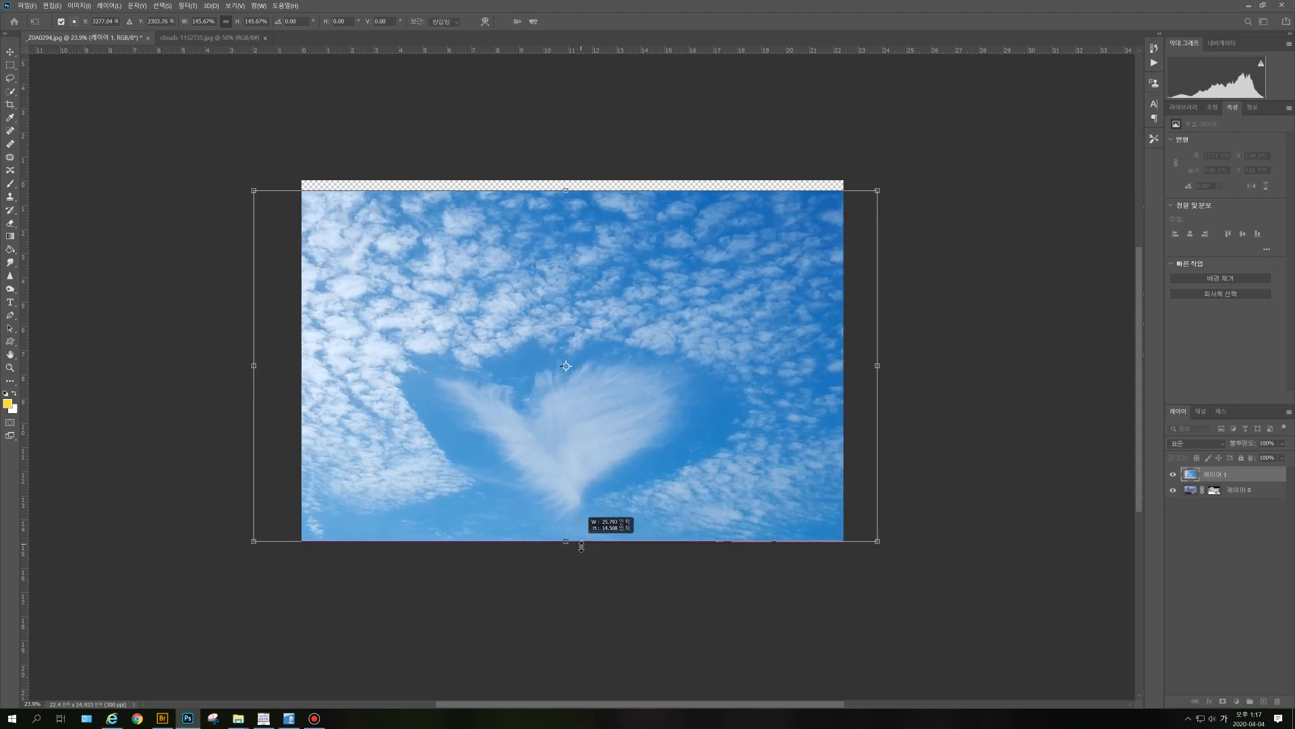
{"action": "left_click_drag", "start_coordinate": [567, 190], "coordinate": [570, 175]}
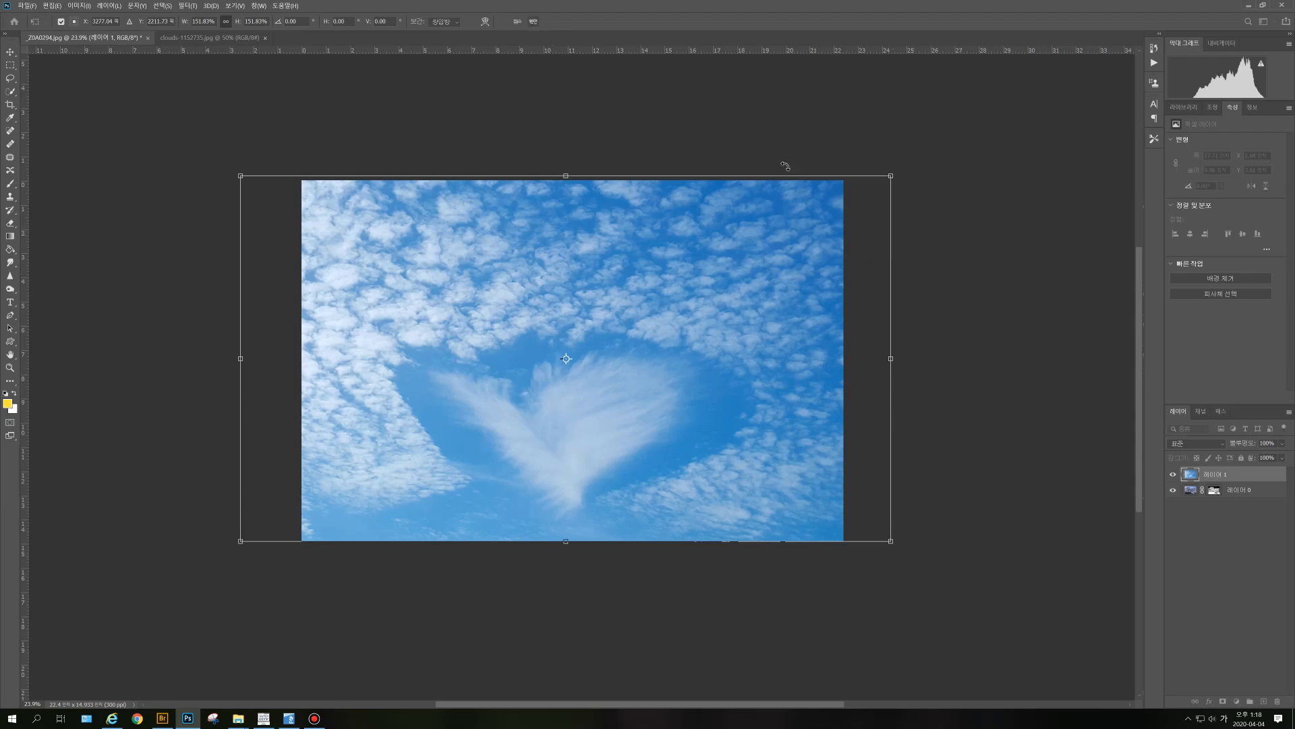
{"action": "key", "text": "Return"}
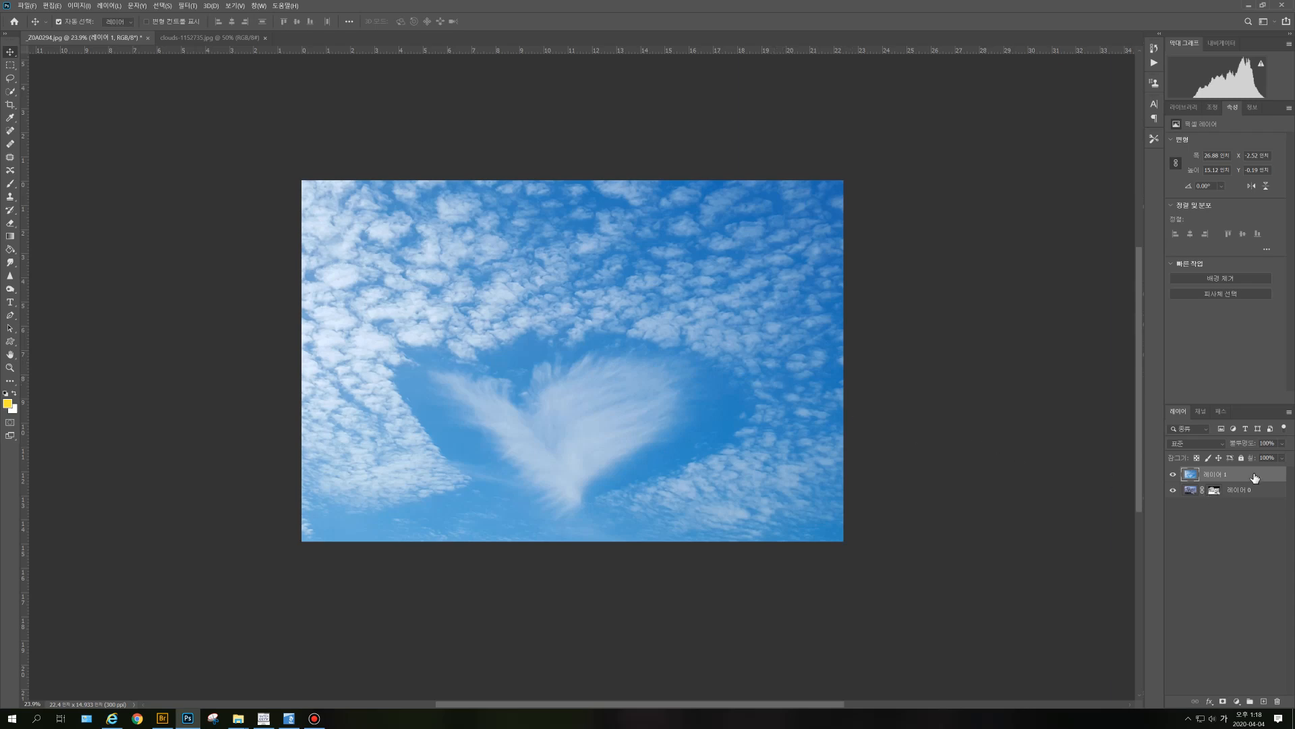
{"action": "left_click_drag", "start_coordinate": [1254, 477], "coordinate": [1258, 502]}
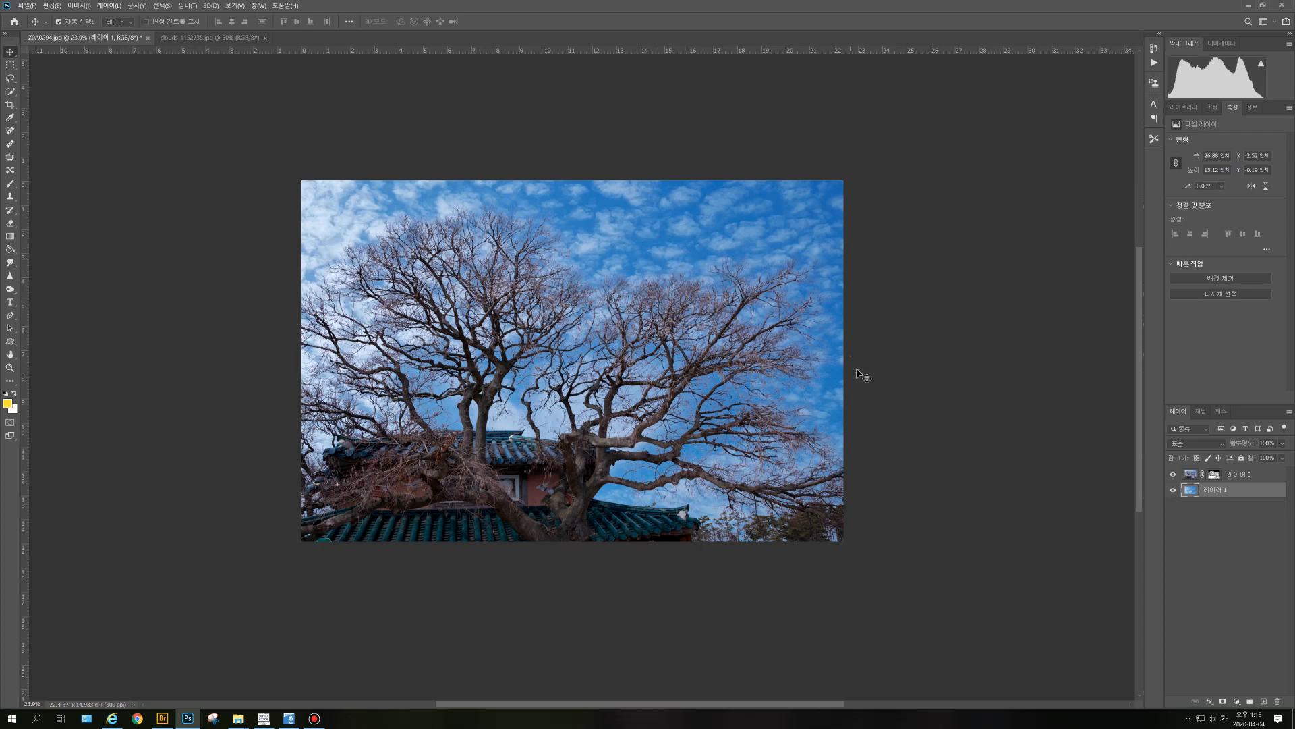
{"action": "scroll", "coordinate": [727, 371], "scroll_direction": "up", "scroll_amount": 1}
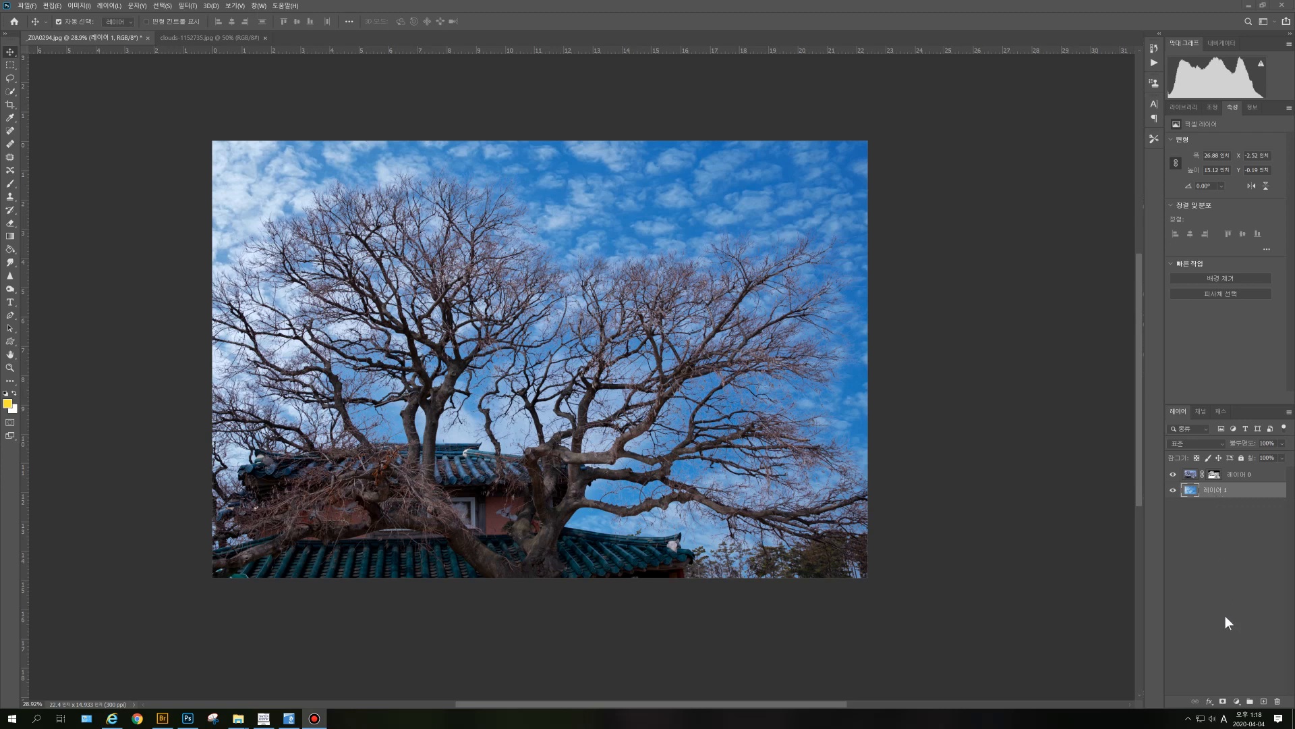
{"action": "left_click", "coordinate": [1224, 704]}
{"action": "left_click", "coordinate": [1224, 703]}
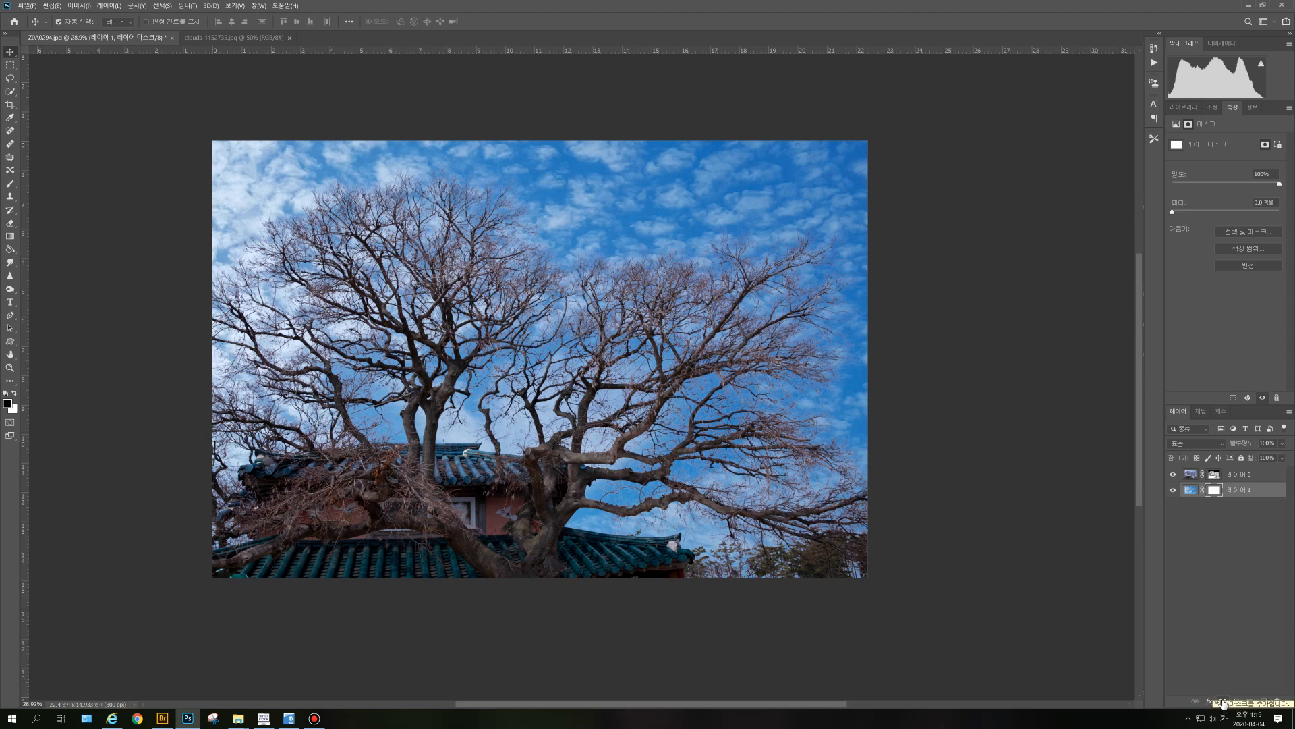
{"action": "left_click_drag", "start_coordinate": [1220, 494], "coordinate": [1274, 699]}
{"action": "left_click", "coordinate": [650, 267]}
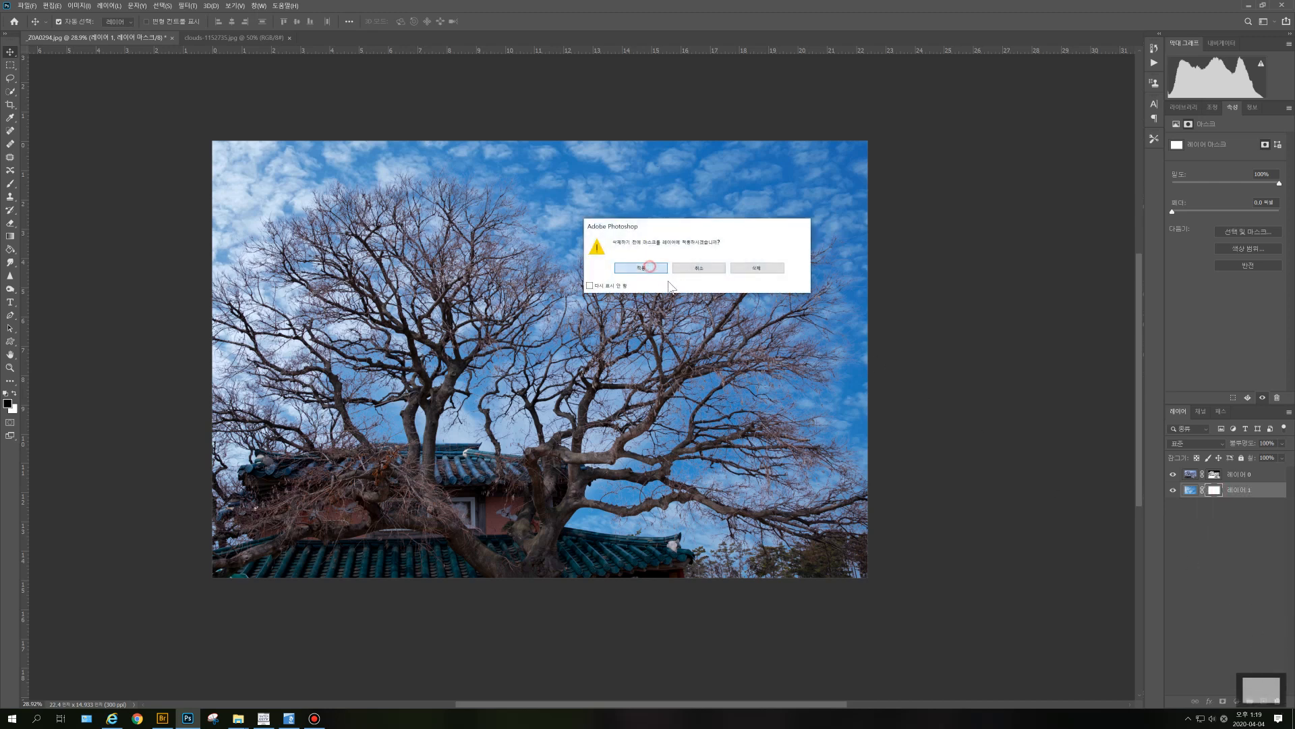
{"action": "left_click", "coordinate": [1223, 702]}
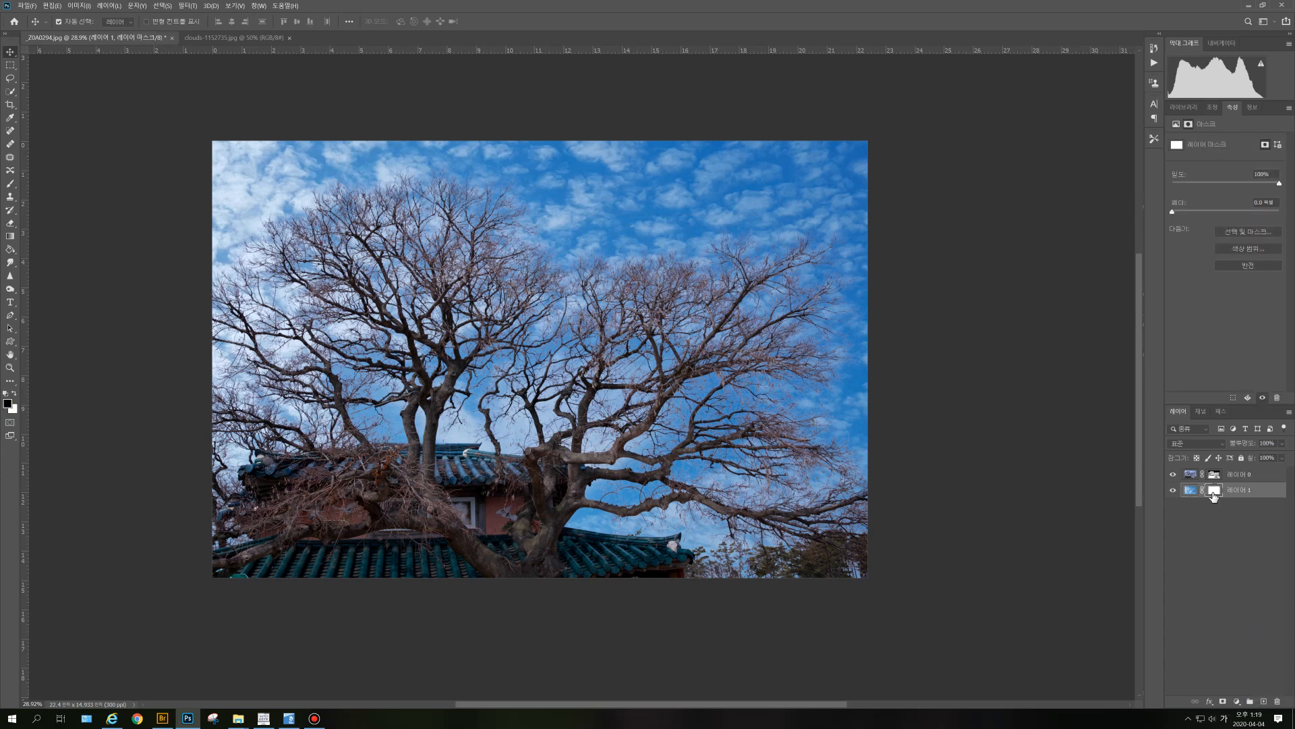
{"action": "left_click_drag", "start_coordinate": [1213, 496], "coordinate": [1283, 704]}
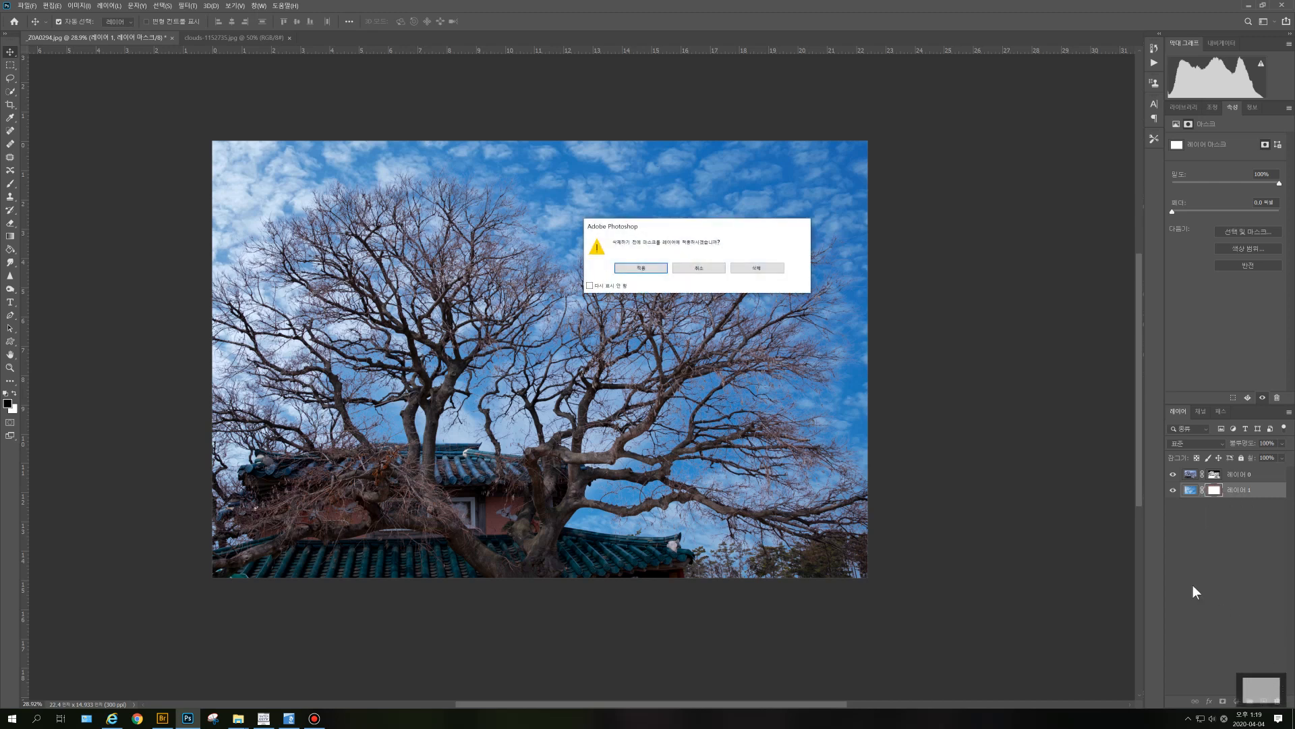
{"action": "left_click", "coordinate": [658, 269]}
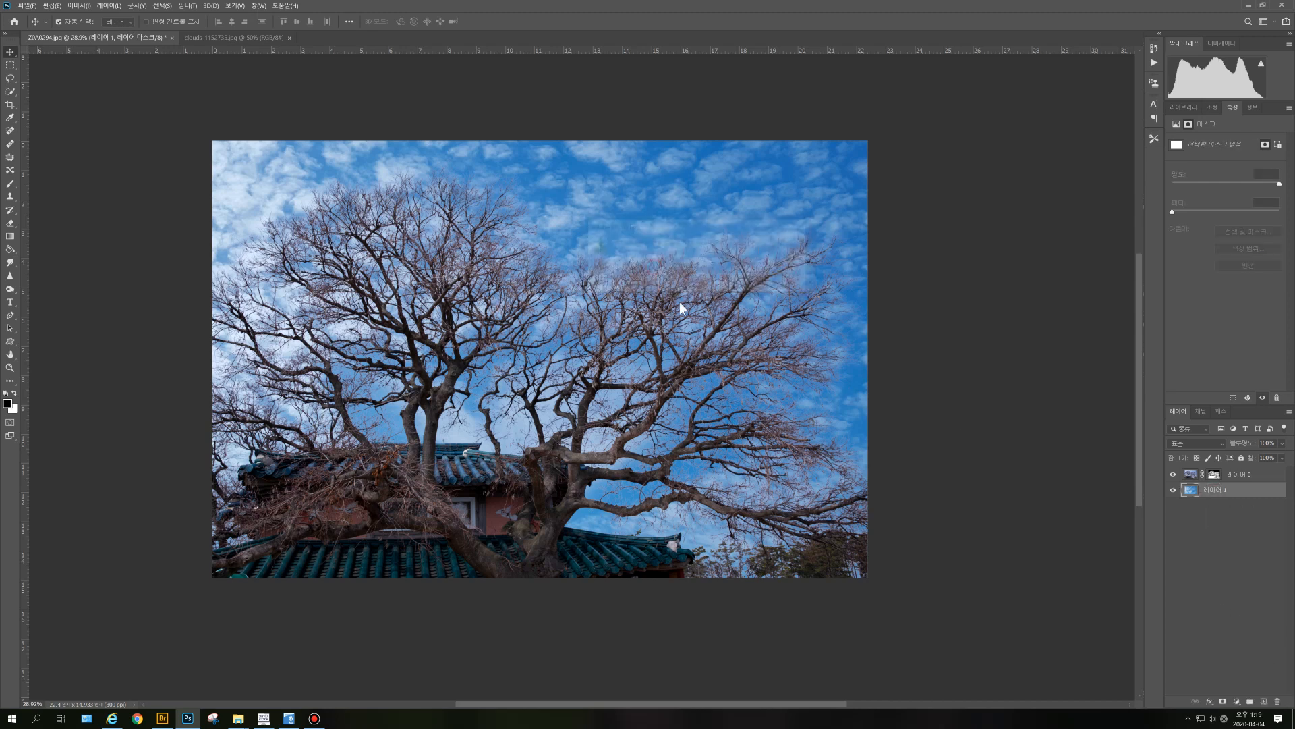
Step: Add a Hue/Saturation adjustment layer above the clouds, clip it to the cloud layer, and reduce its saturation
{"action": "left_click", "coordinate": [1237, 703]}
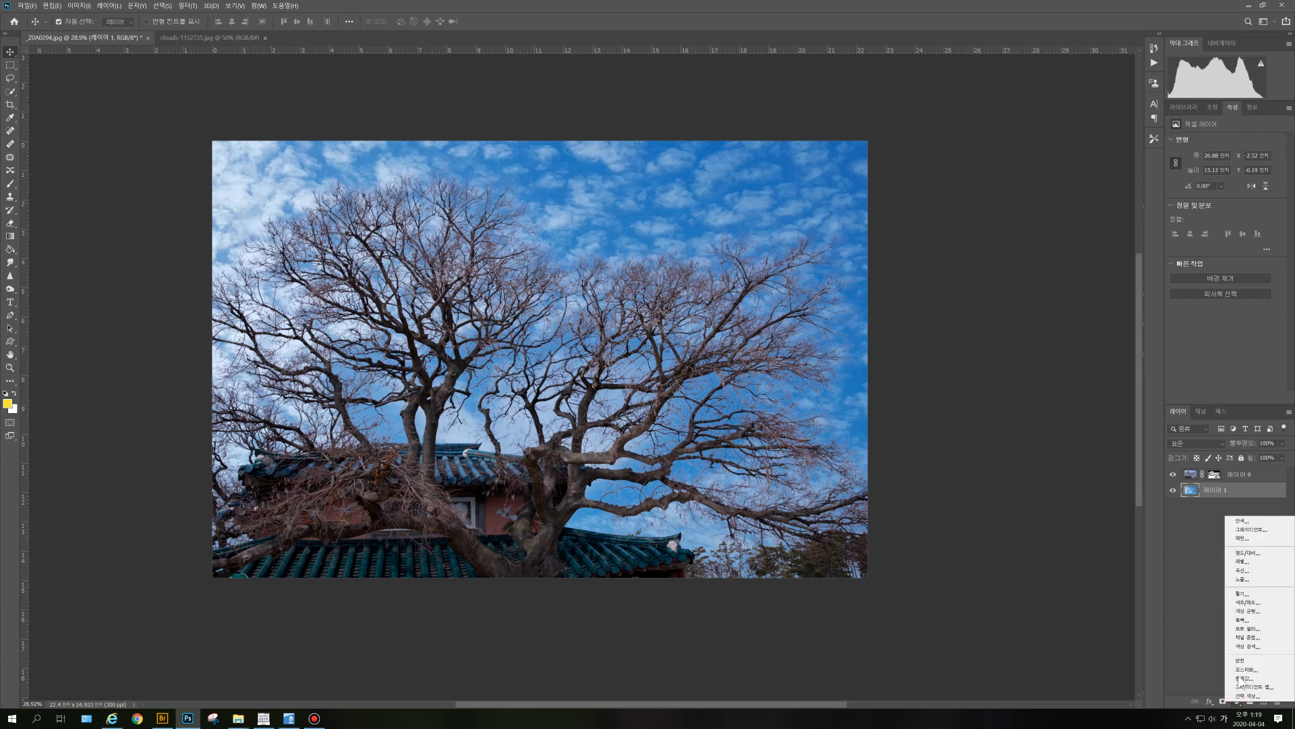
{"action": "left_click", "coordinate": [1262, 602]}
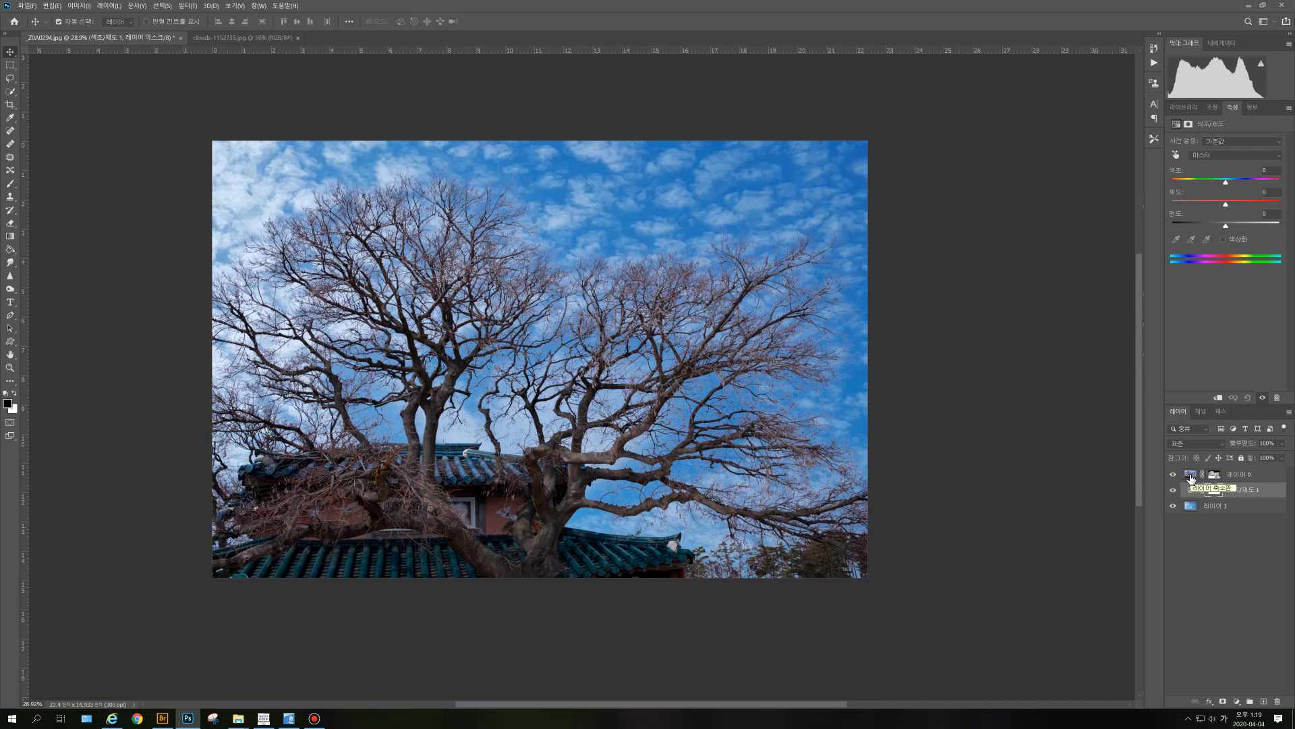
{"action": "left_click", "coordinate": [1218, 397]}
{"action": "left_click_drag", "start_coordinate": [1225, 203], "coordinate": [1212, 205]}
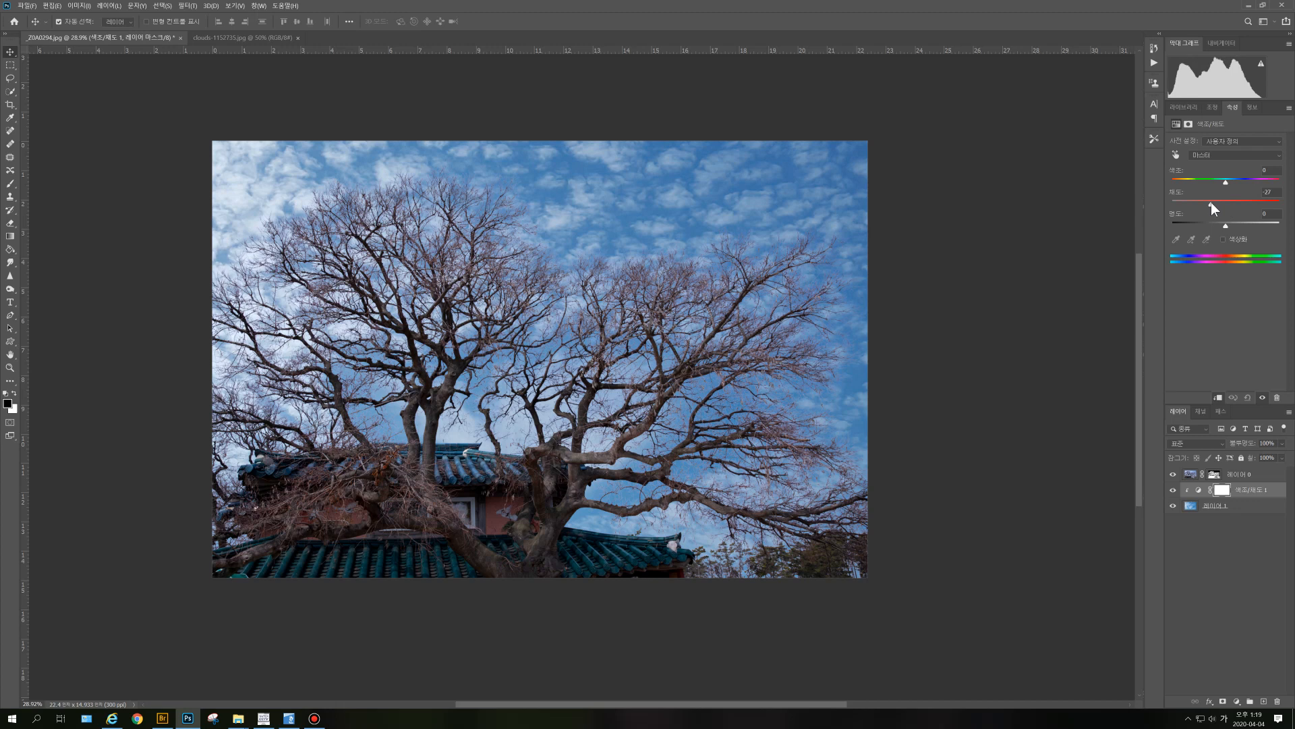
{"action": "left_click_drag", "start_coordinate": [1212, 203], "coordinate": [1227, 182]}
Step: Add a Curves adjustment above the masked tree layer, clip it to that layer, and darken the shadows from input 76 to output 65
{"action": "left_click", "coordinate": [1191, 475]}
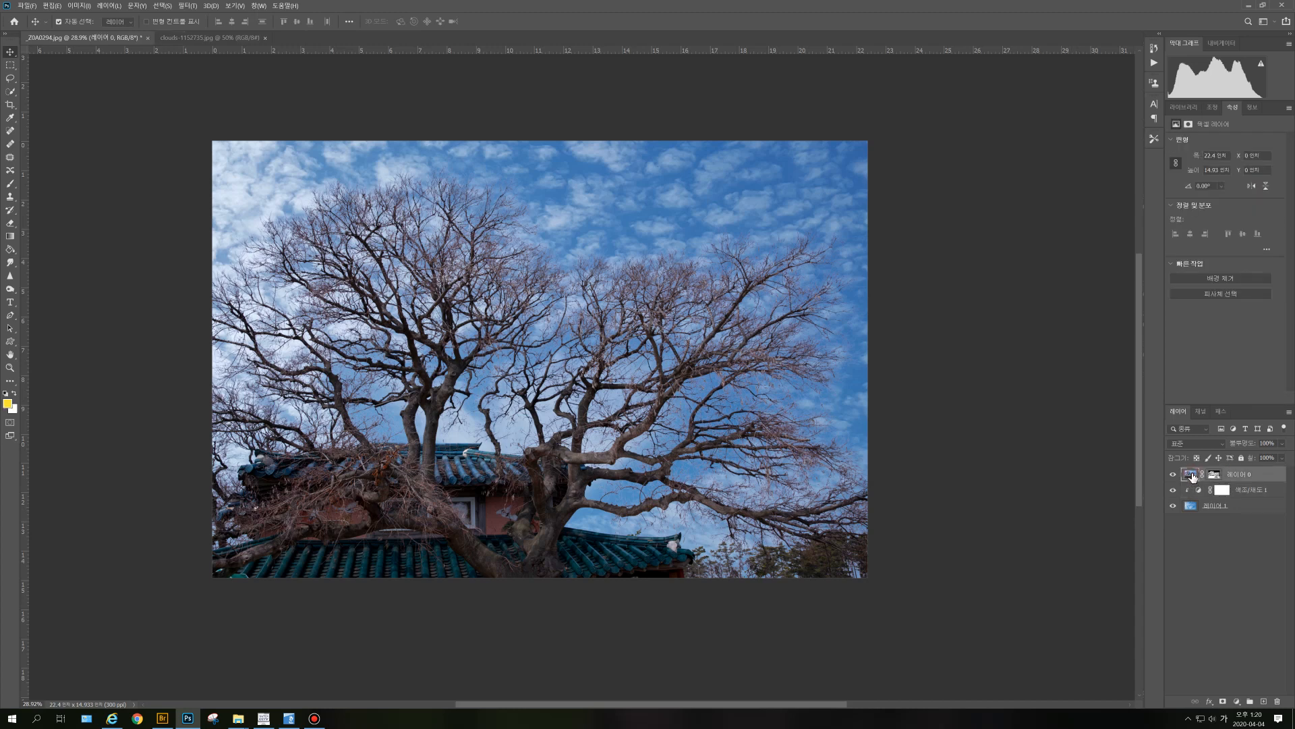
{"action": "left_click", "coordinate": [1237, 702]}
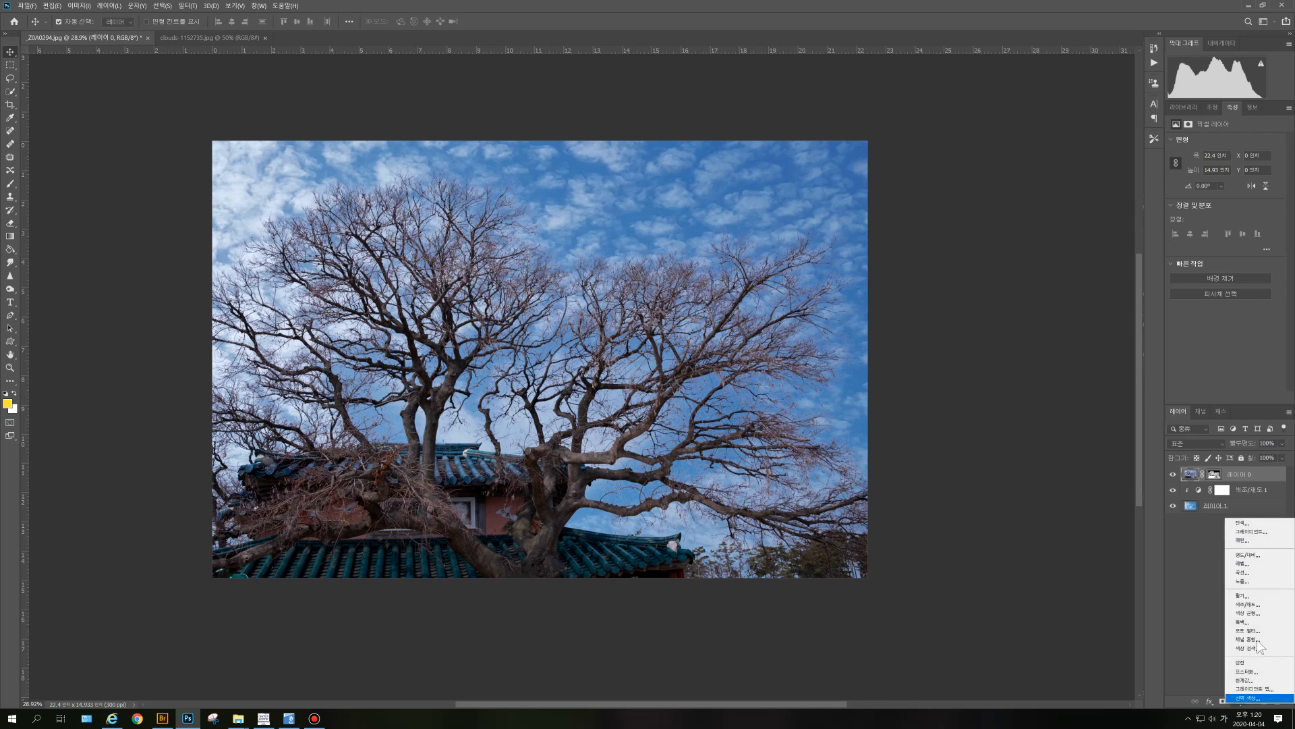
{"action": "left_click", "coordinate": [1261, 574]}
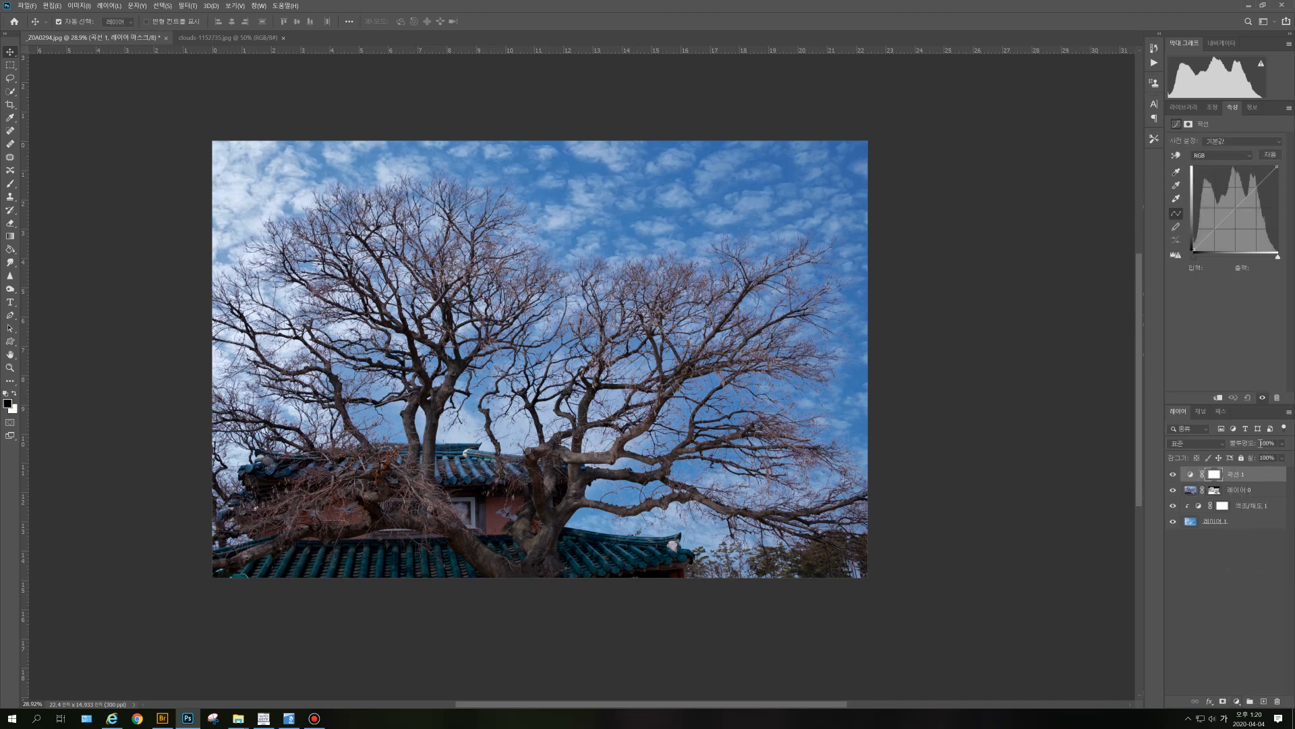
{"action": "left_click", "coordinate": [1219, 398]}
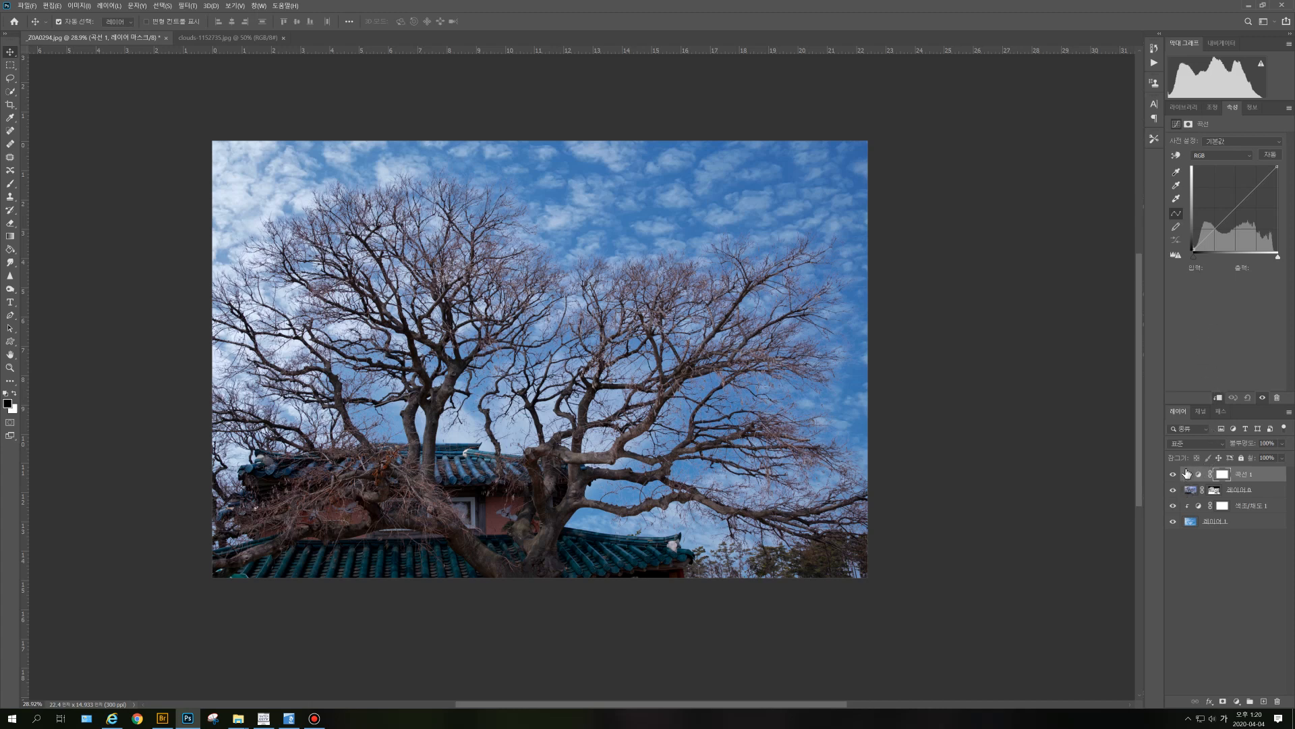
{"action": "left_click", "coordinate": [1218, 226]}
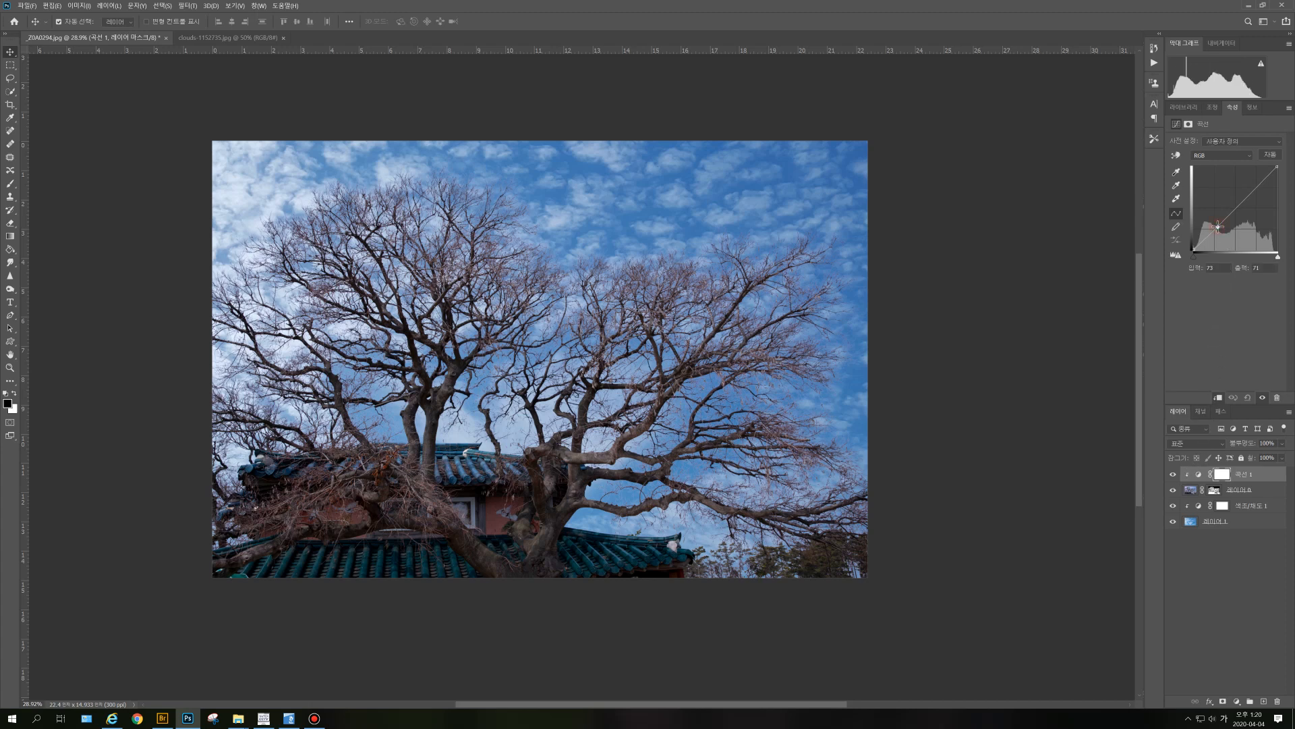
{"action": "left_click_drag", "start_coordinate": [1219, 226], "coordinate": [1220, 229]}
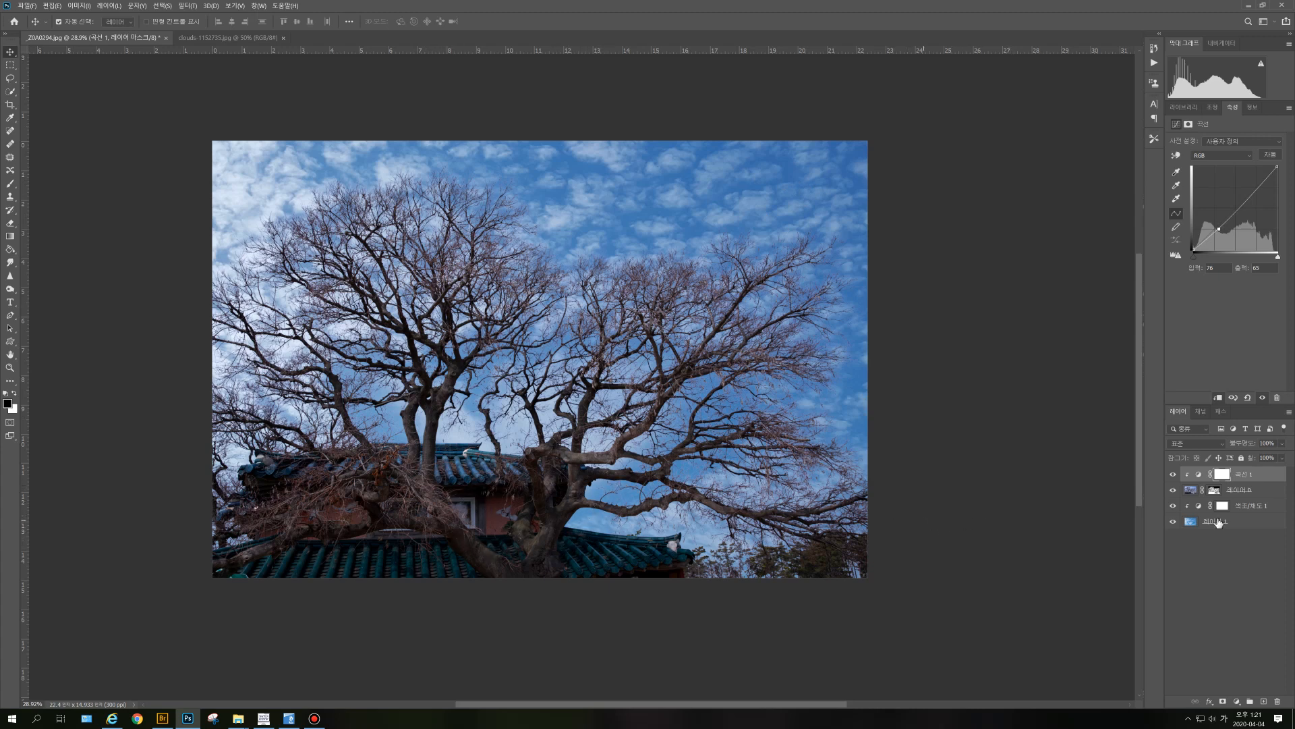
Step: Stamp all visible layers into a new merged layer above the Curves adjustment
{"action": "left_click", "coordinate": [1261, 476]}
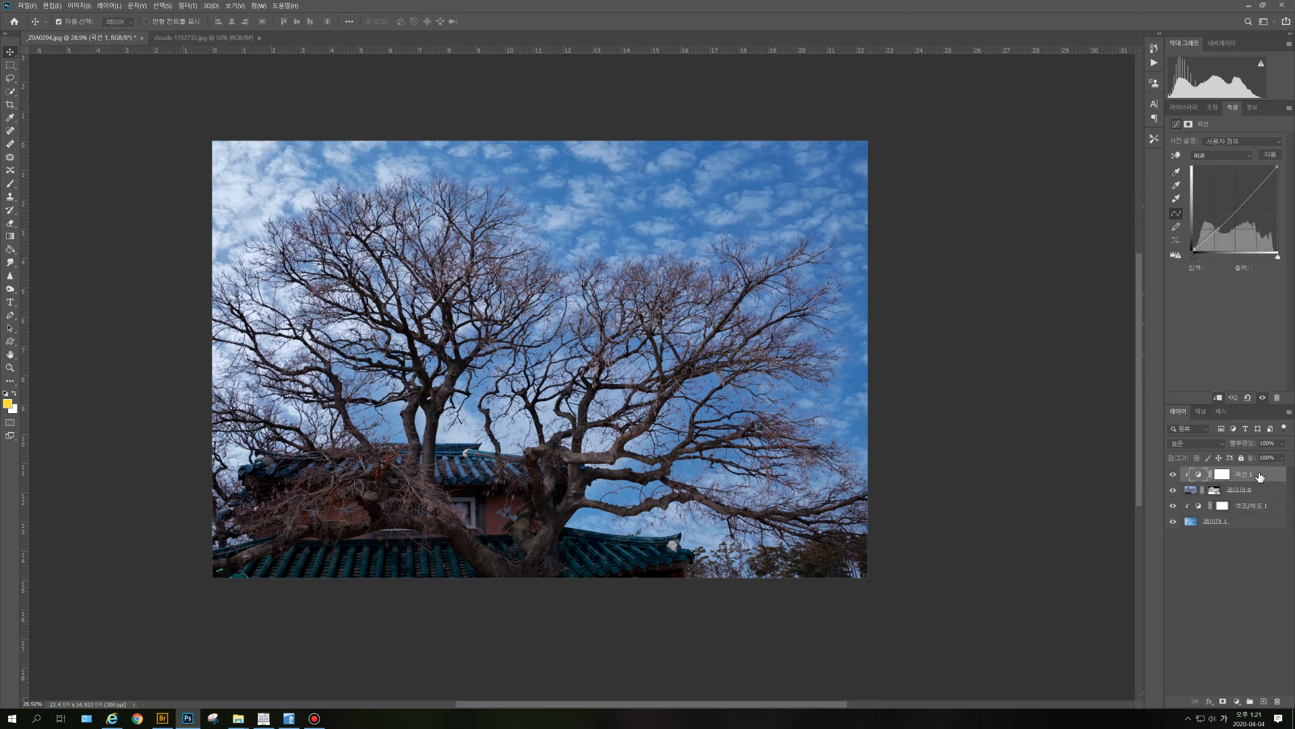
{"action": "key", "text": "ctrl"}
{"action": "key", "text": "ctrl+shift+alt+e"}
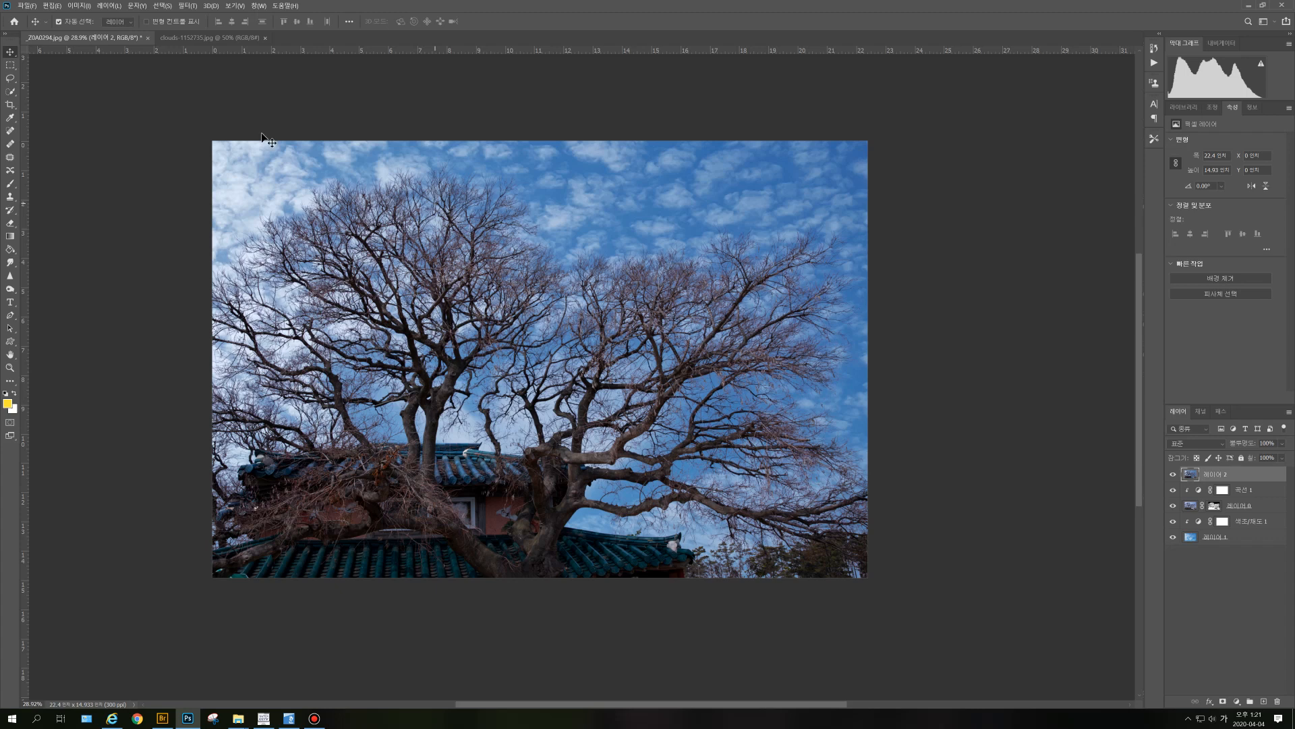
{"action": "left_click", "coordinate": [28, 6]}
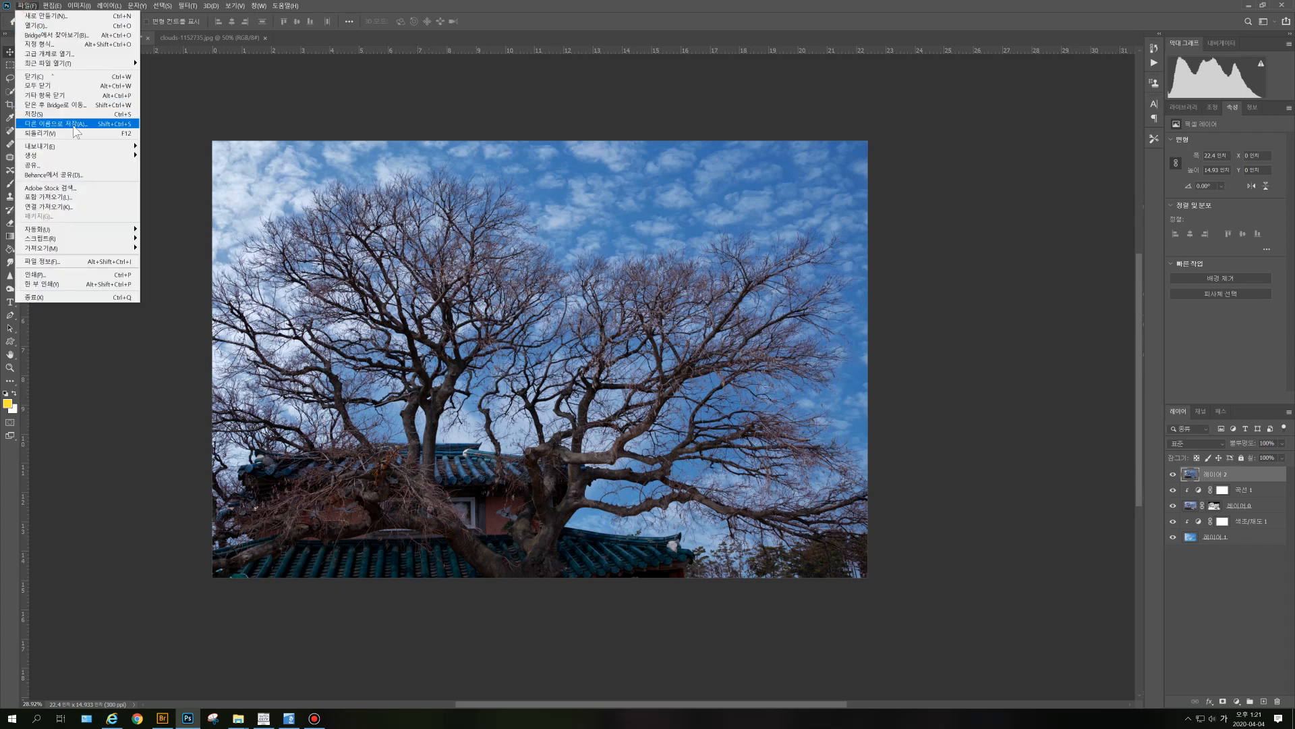
{"action": "left_click", "coordinate": [76, 127]}
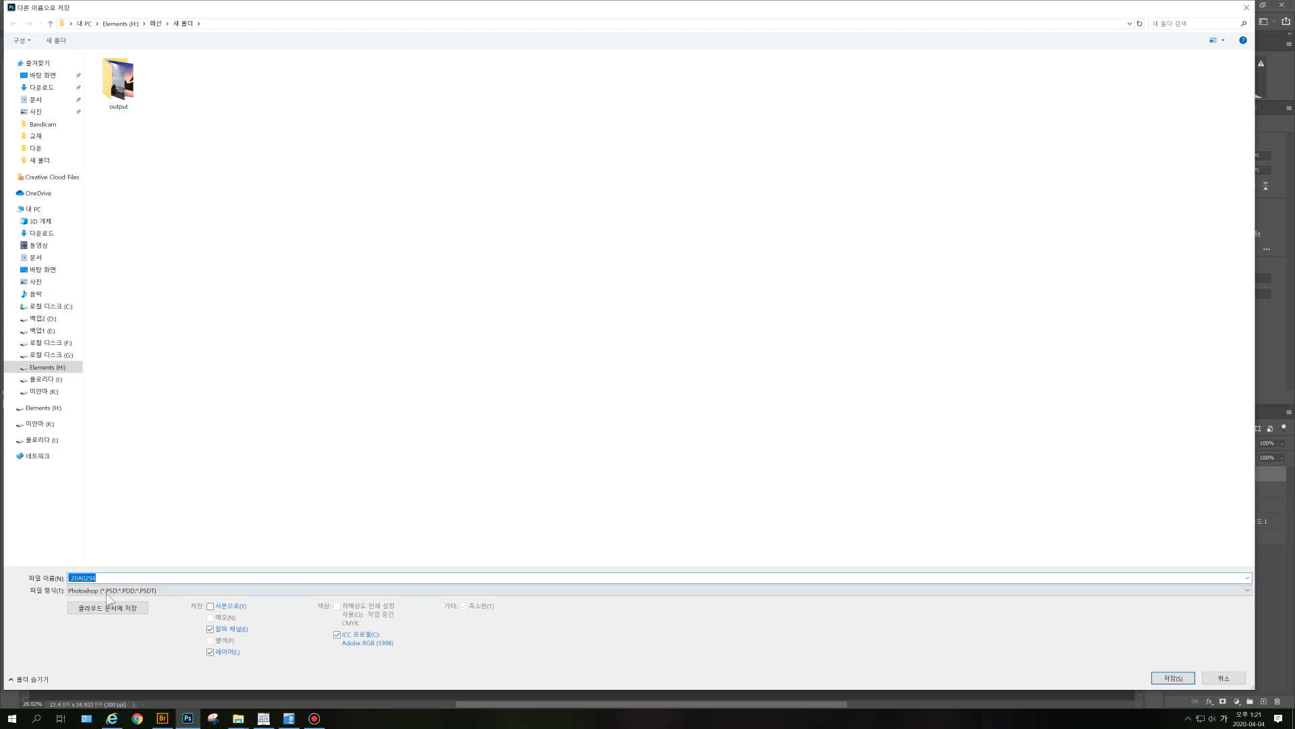
{"action": "left_click", "coordinate": [1246, 591]}
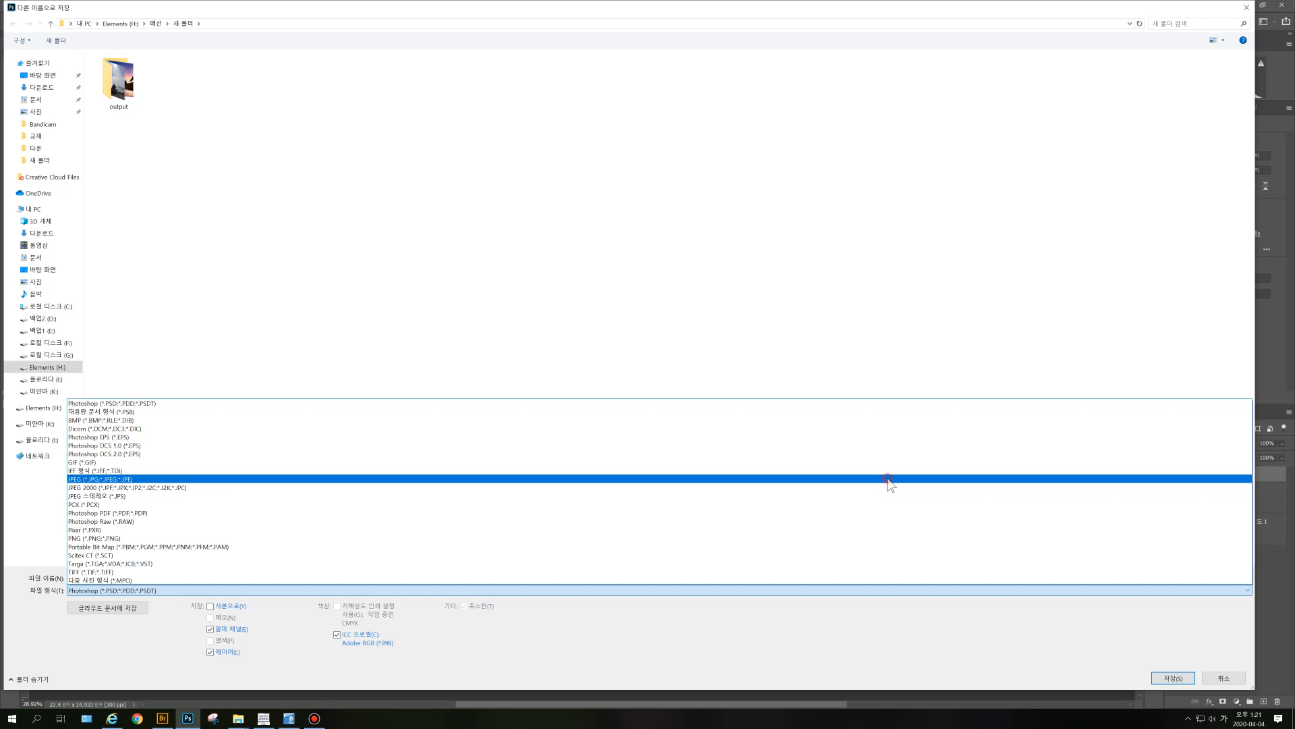
{"action": "left_click", "coordinate": [887, 479]}
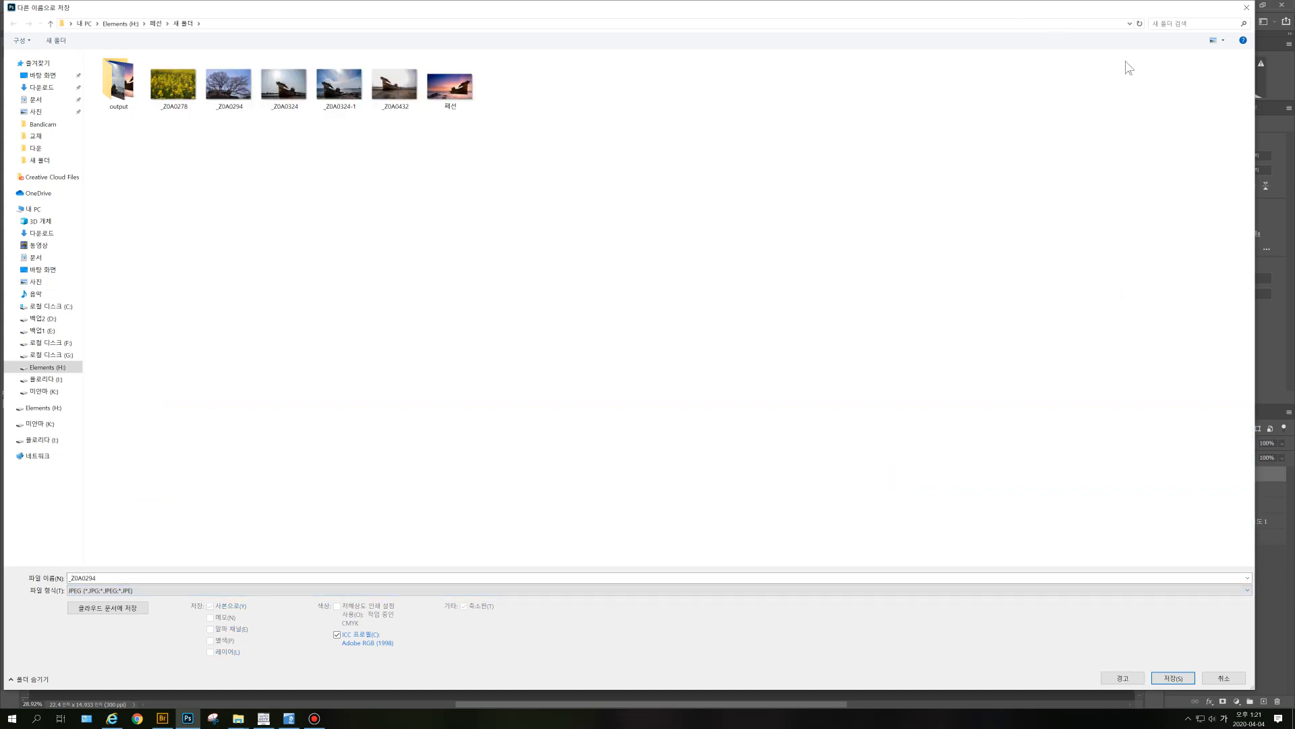
{"action": "left_click", "coordinate": [1247, 7]}
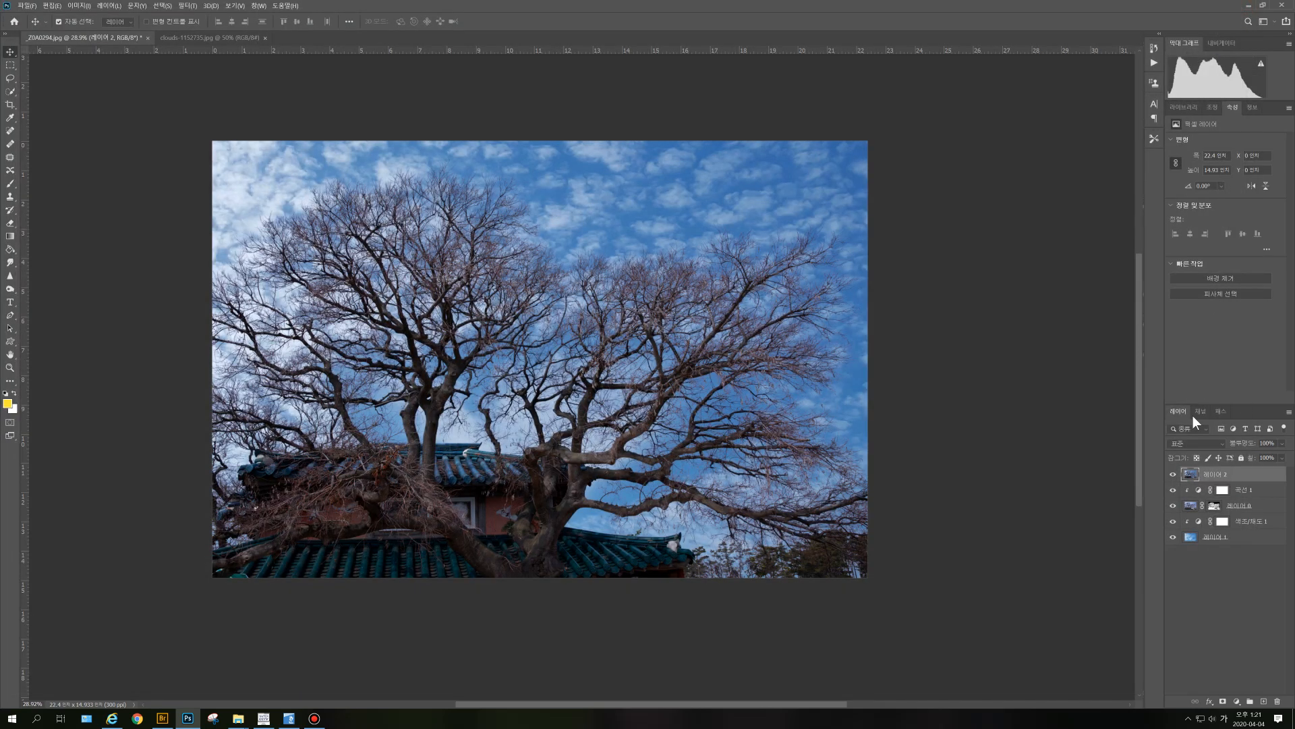